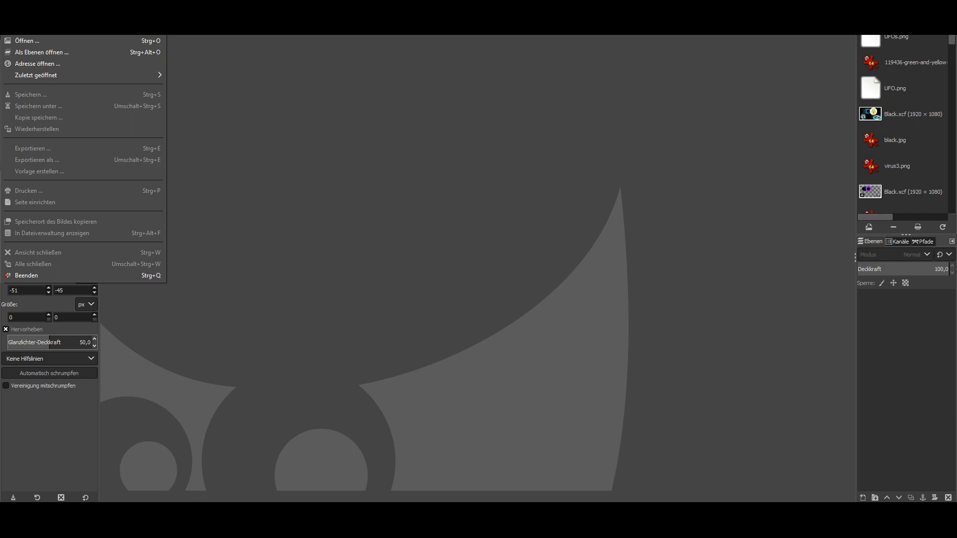
# Step: Set GIMP's interface language to English [en_US] in Preferences > Interface
pyautogui.moveTo(34, 6)
pyautogui.click(52, 272)
pyautogui.scroll(-1, 142, 235)
pyautogui.scroll(1, 142, 235)
pyautogui.click(121, 189)
pyautogui.click(361, 162)
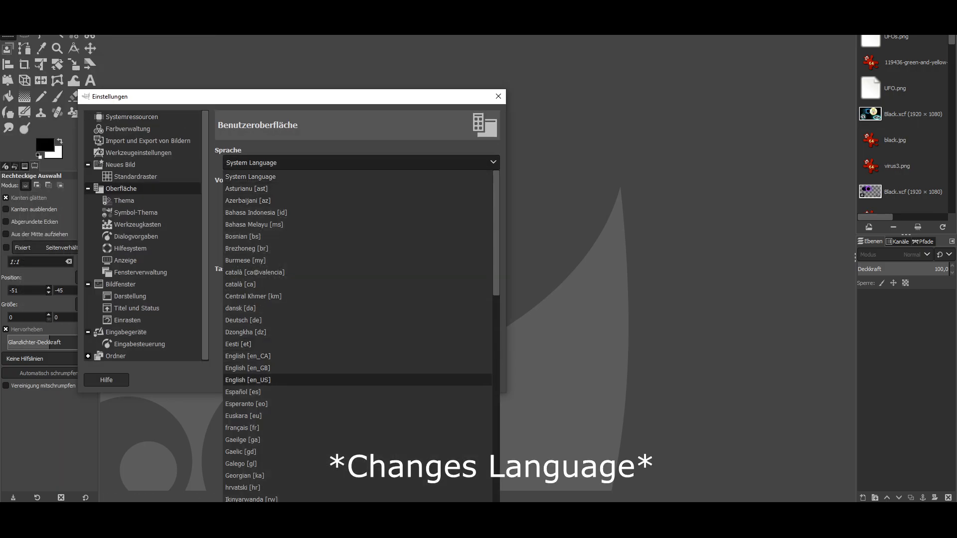
pyautogui.click(279, 380)
pyautogui.click(429, 380)
# Step: Recheck the Tool Options, Color Management and Interface preference pages, then start a new 1920 × 1080 image
pyautogui.click(9, 6)
pyautogui.moveTo(34, 6)
pyautogui.click(52, 272)
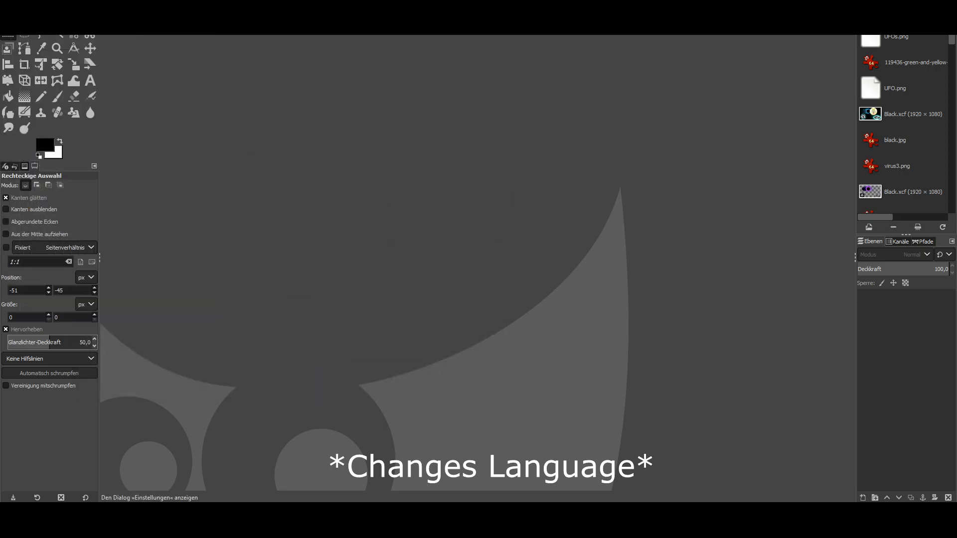
pyautogui.click(138, 153)
pyautogui.click(128, 129)
pyautogui.click(121, 188)
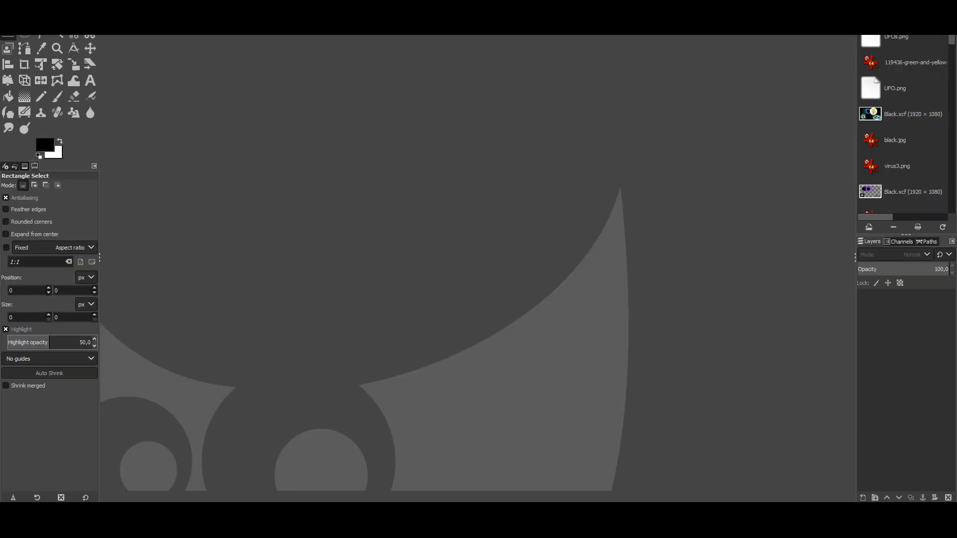
pyautogui.click(7, 6)
pyautogui.click(16, 18)
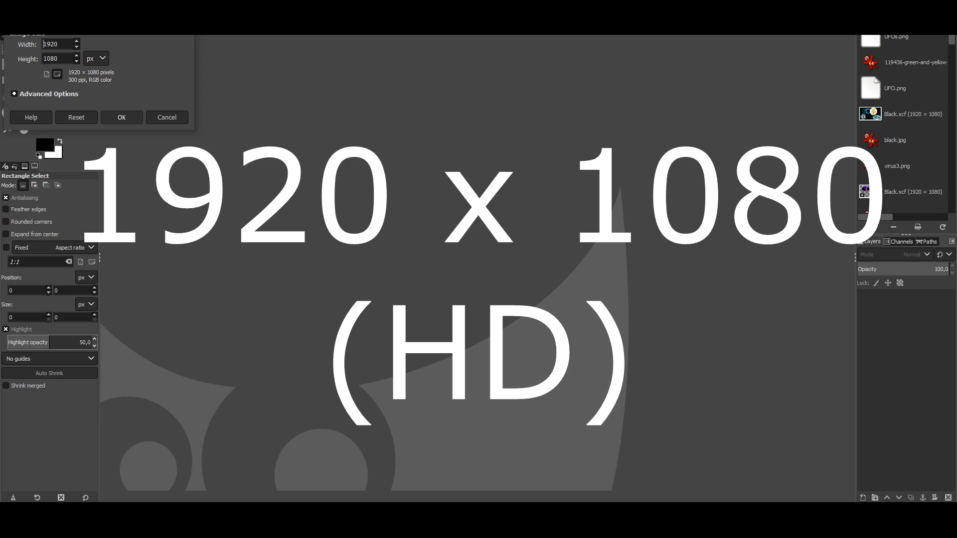
# Step: Create the transparent 1920 × 1080 canvas and bring the file browser forward
pyautogui.press('Return')
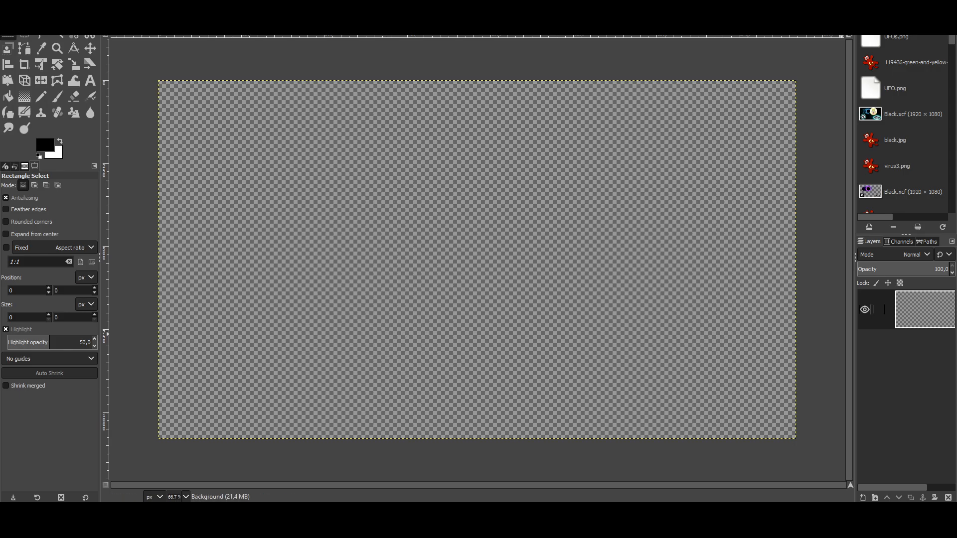
pyautogui.rightClick(911, 312)
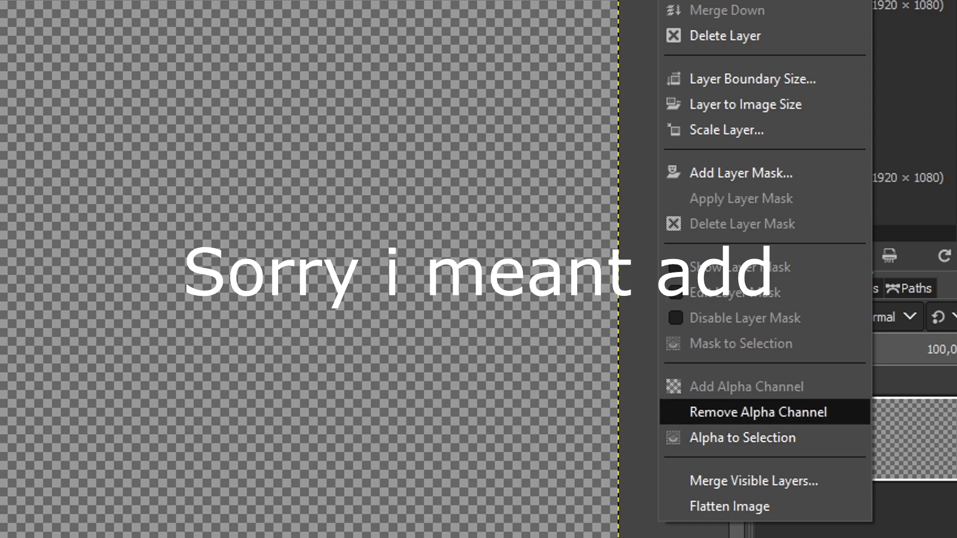
pyautogui.press('Escape')
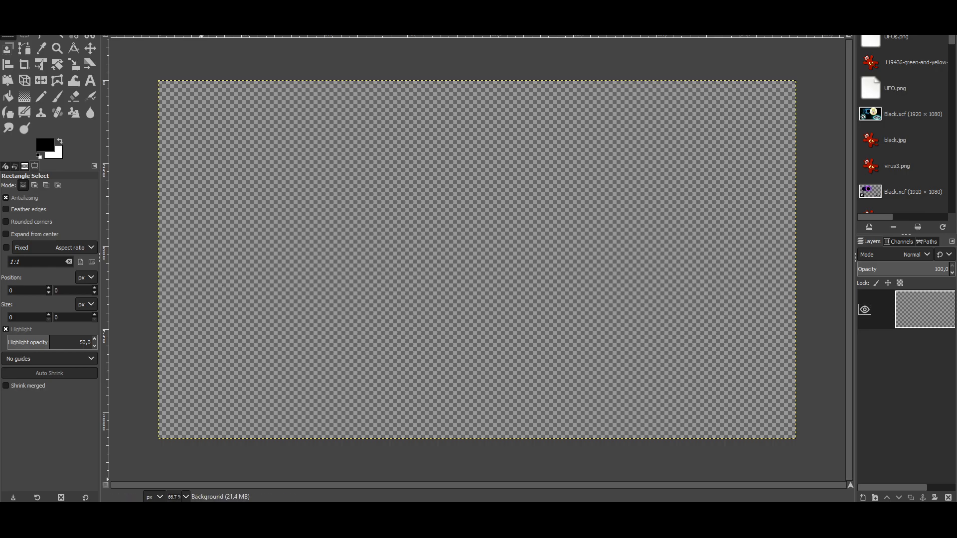
pyautogui.click(201, 519)
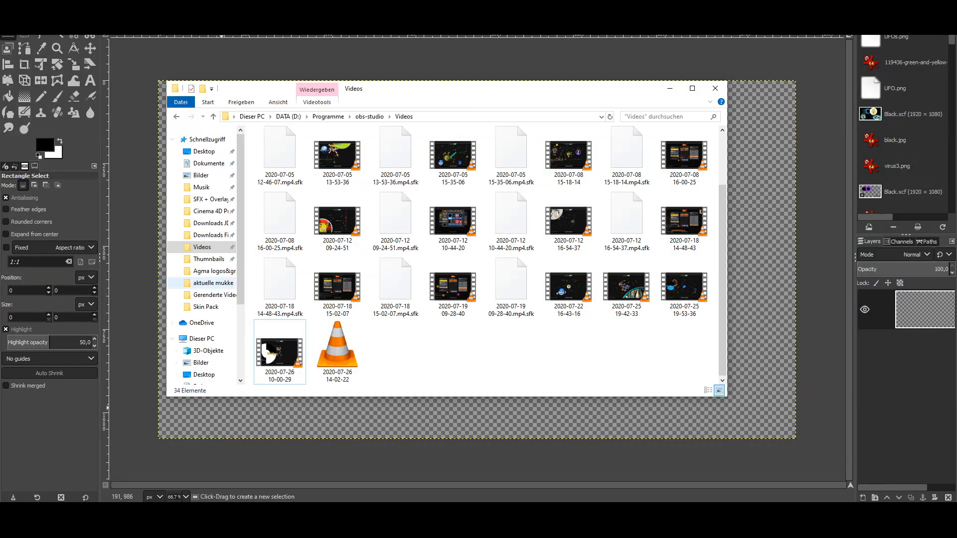
# Step: Drag 51.png from SFX + Overlays > Agma Skins & Wearables onto the canvas and convert its colour profile
pyautogui.click(209, 198)
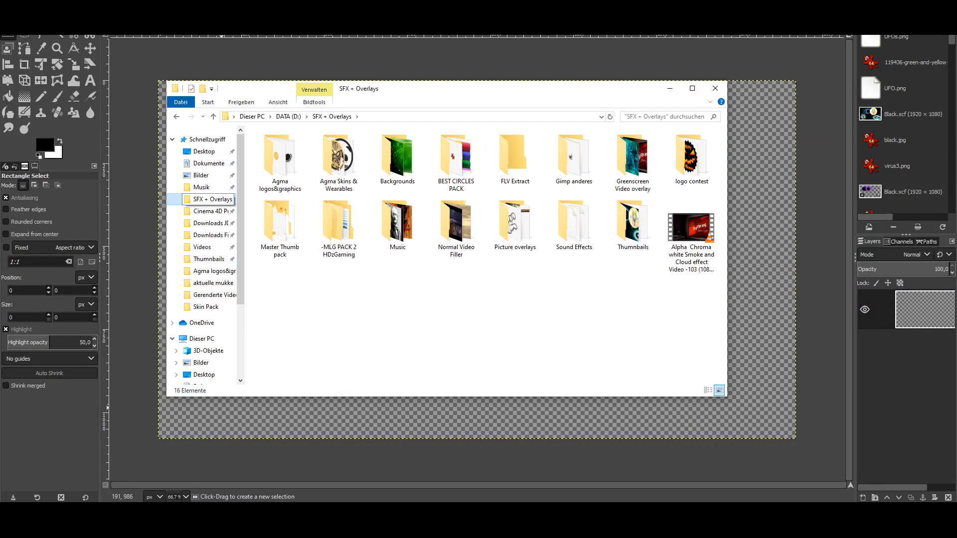
pyautogui.doubleClick(339, 159)
pyautogui.moveTo(553, 90); pyautogui.dragTo(148, 99)
pyautogui.moveTo(168, 163); pyautogui.dragTo(489, 275)
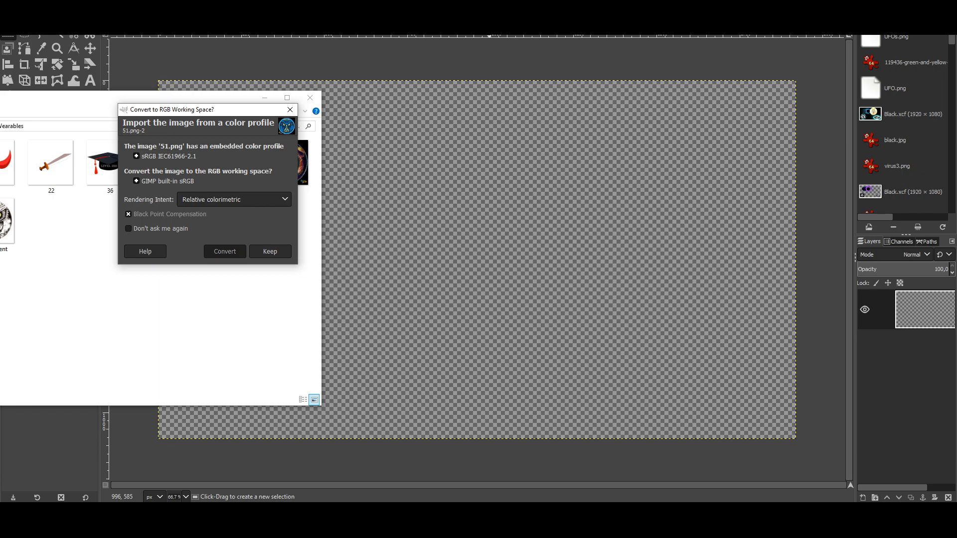
pyautogui.click(224, 251)
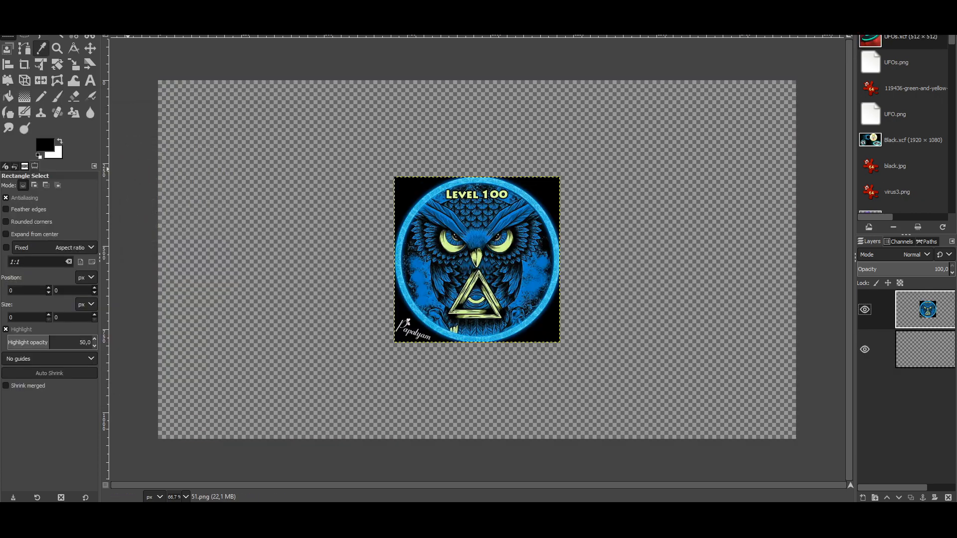
# Step: Resize the owl layer to the full image size
pyautogui.click(300, 284)
pyautogui.click(58, 37)
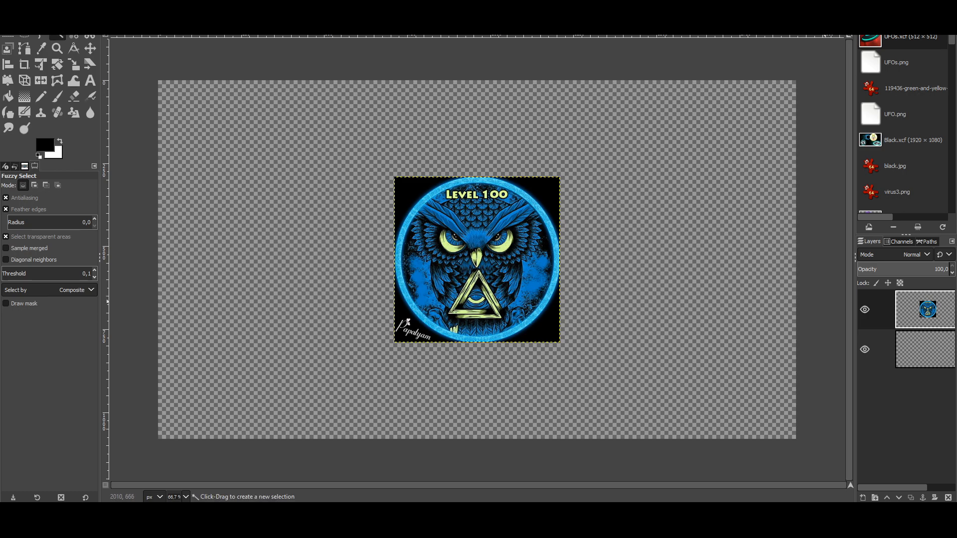
pyautogui.rightClick(905, 310)
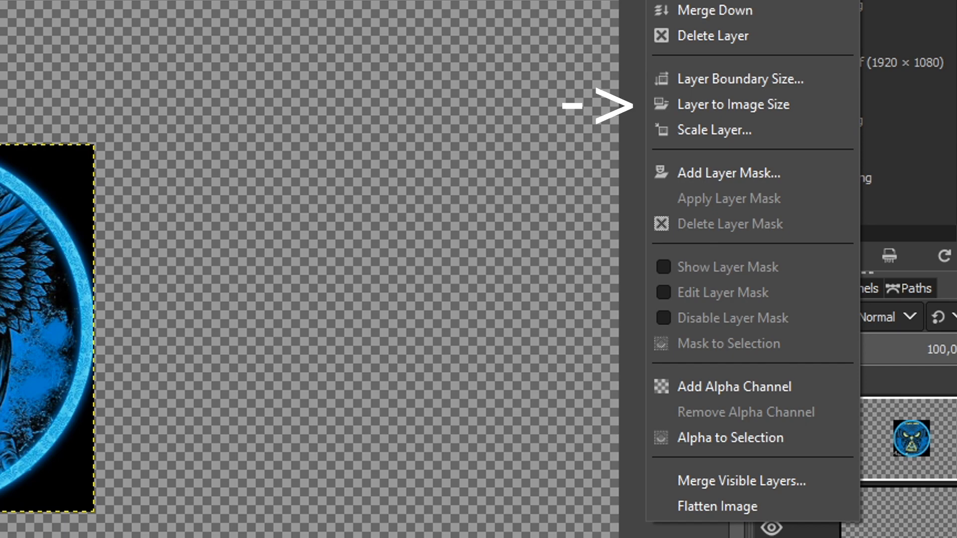
pyautogui.click(733, 105)
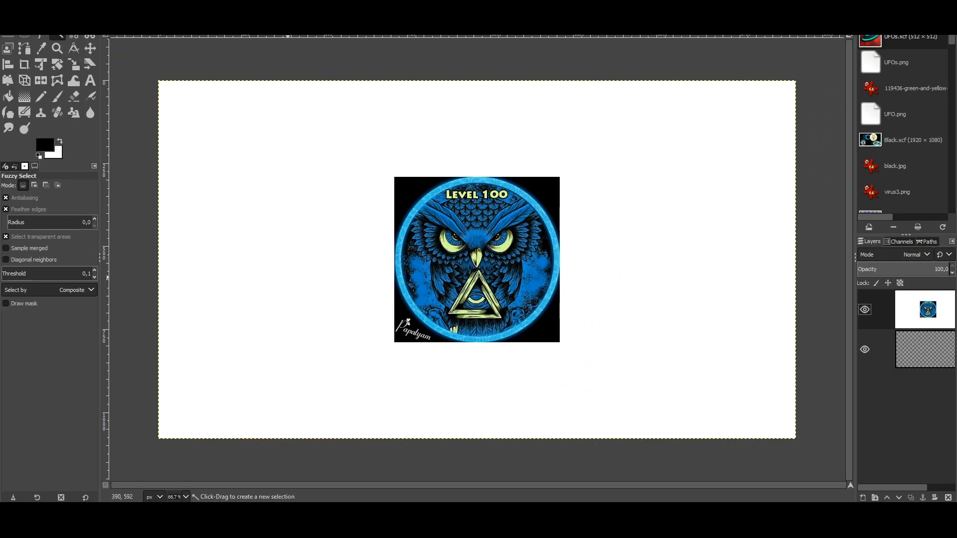
# Step: Add an alpha channel to the owl layer and fuzzy-select the white area around the badge
pyautogui.rightClick(903, 310)
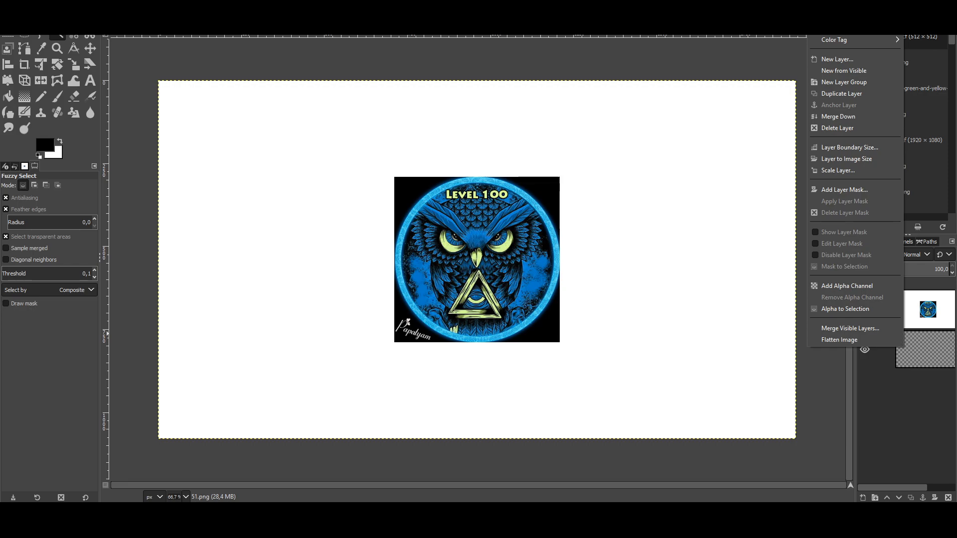
pyautogui.press('Escape')
pyautogui.rightClick(930, 312)
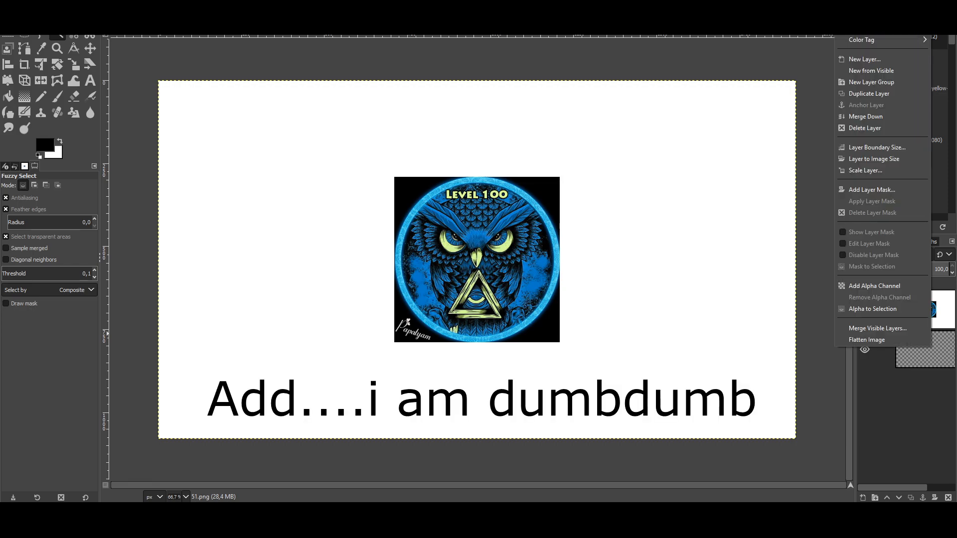
pyautogui.press('Escape')
pyautogui.press('r')
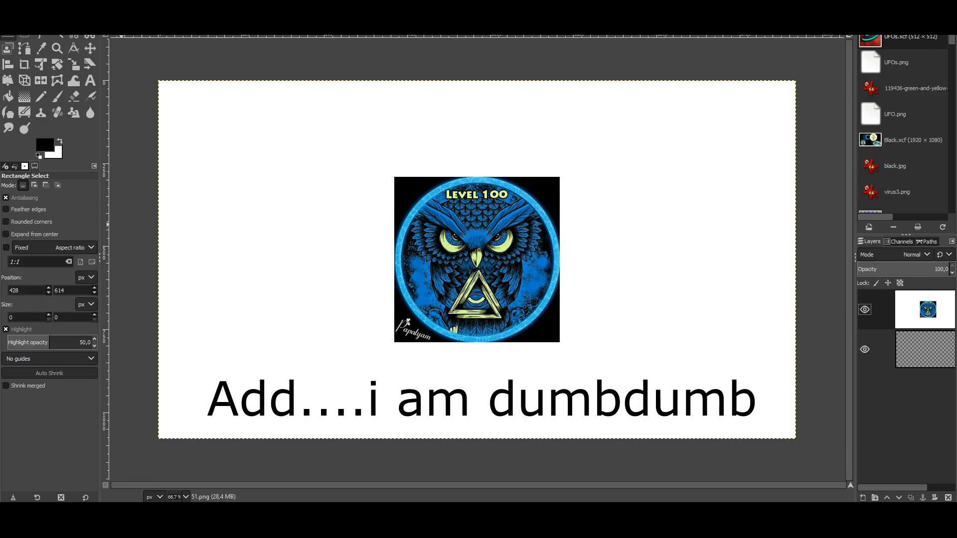
pyautogui.rightClick(925, 313)
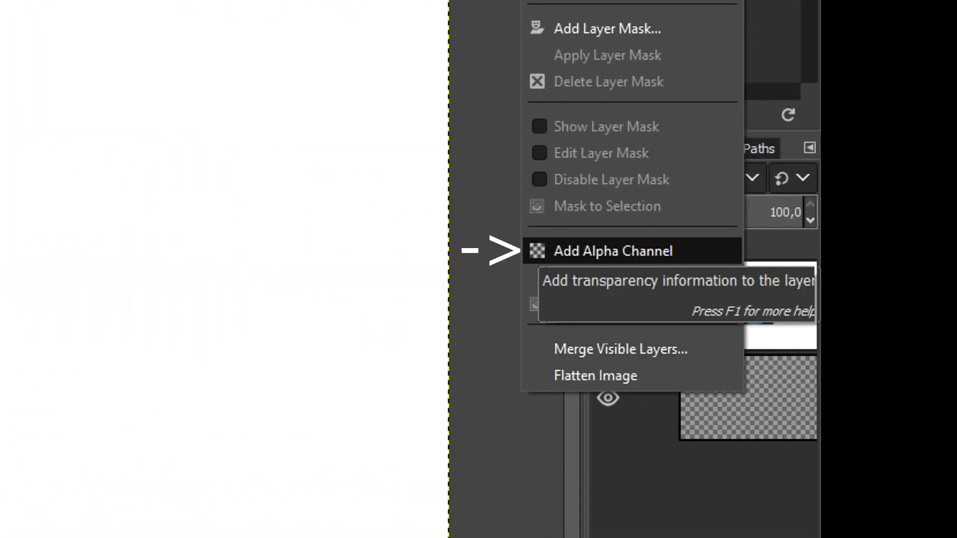
pyautogui.click(861, 285)
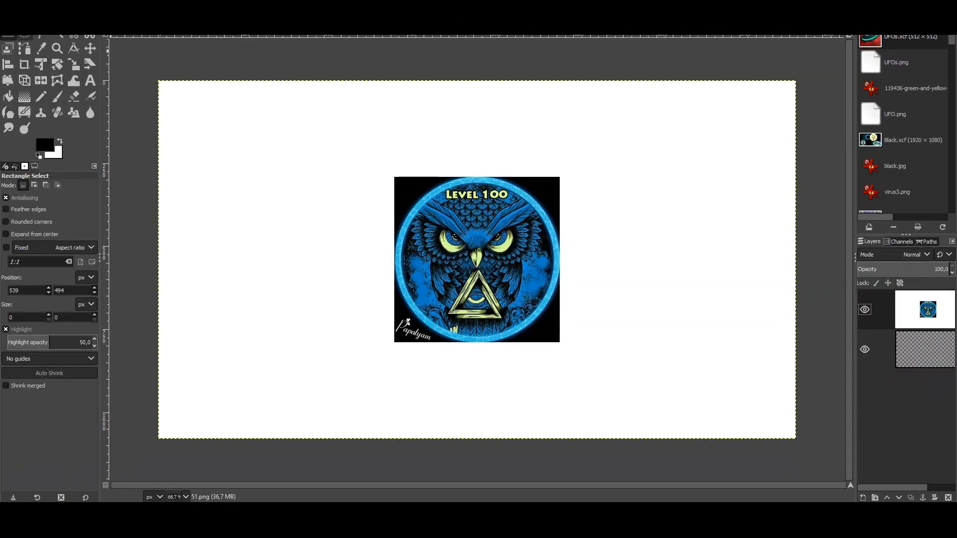
pyautogui.press('f')
pyautogui.click(57, 36)
pyautogui.click(297, 210)
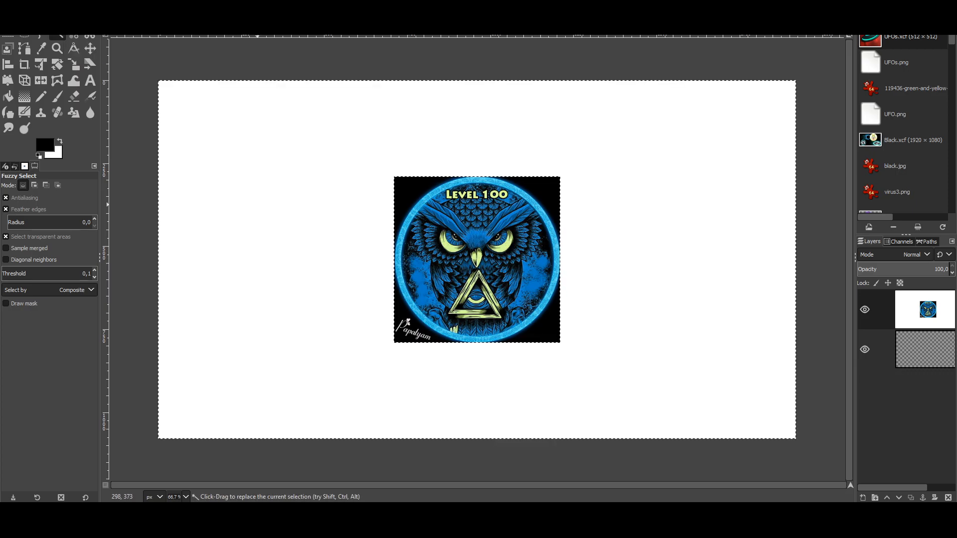
# Step: Delete the white background and the black top corners around the owl badge
pyautogui.press('Delete')
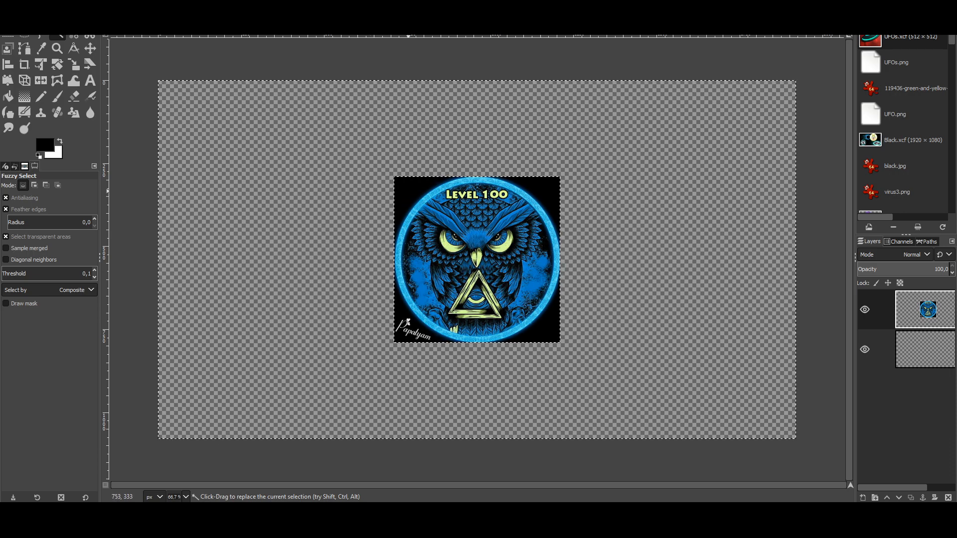
pyautogui.click(409, 189)
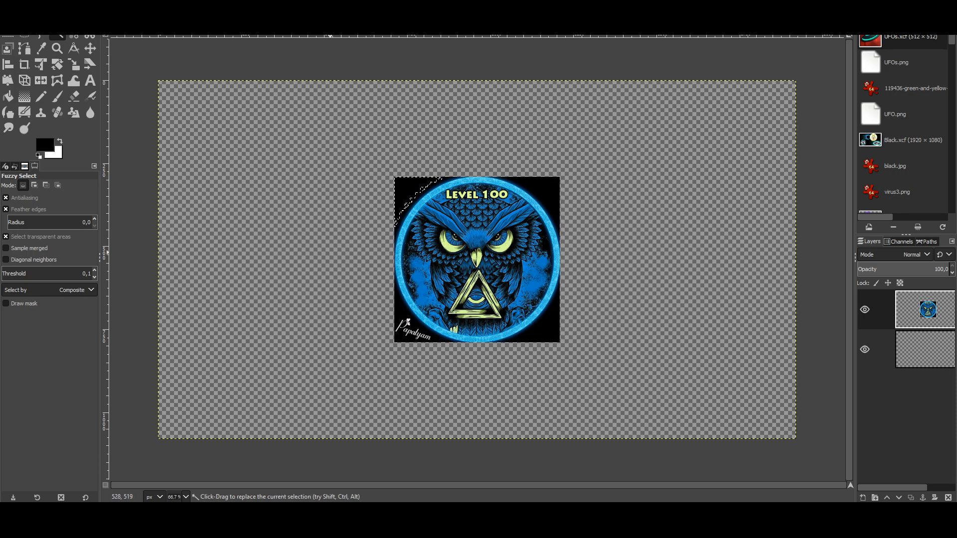
pyautogui.scroll(5, 399, 197)
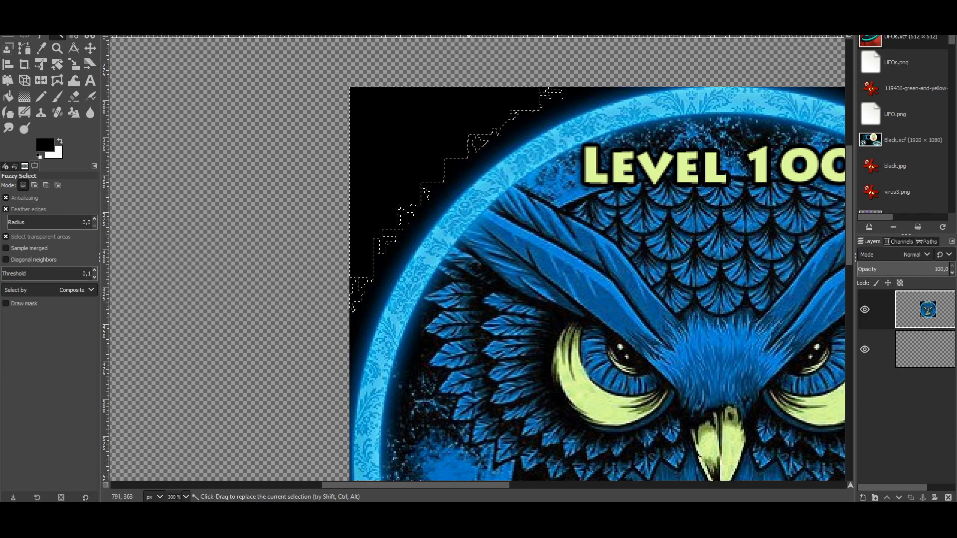
pyautogui.scroll(-2, 419, 197)
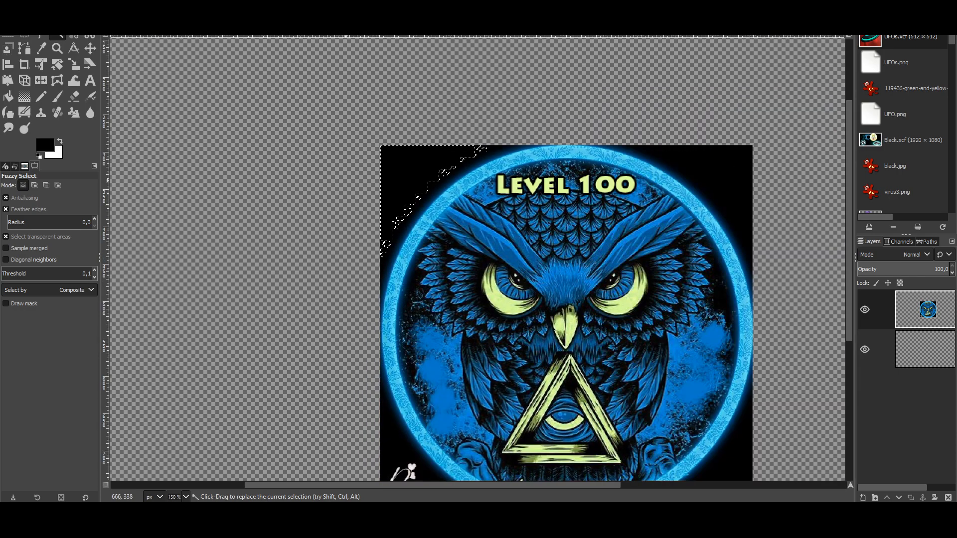
pyautogui.hotkey('ctrl', 'a')
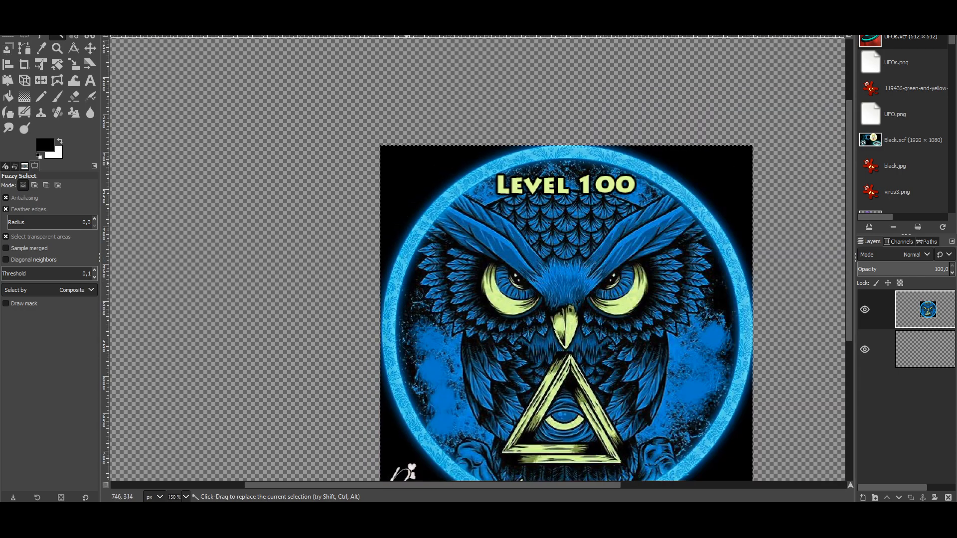
pyautogui.moveTo(407, 162); pyautogui.dragTo(405, 410)
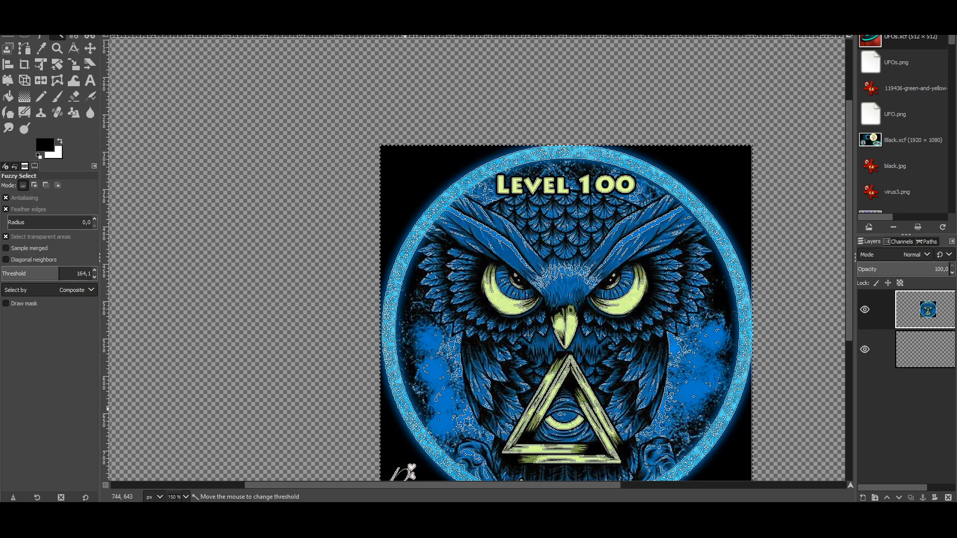
pyautogui.moveTo(406, 410); pyautogui.dragTo(205, 227)
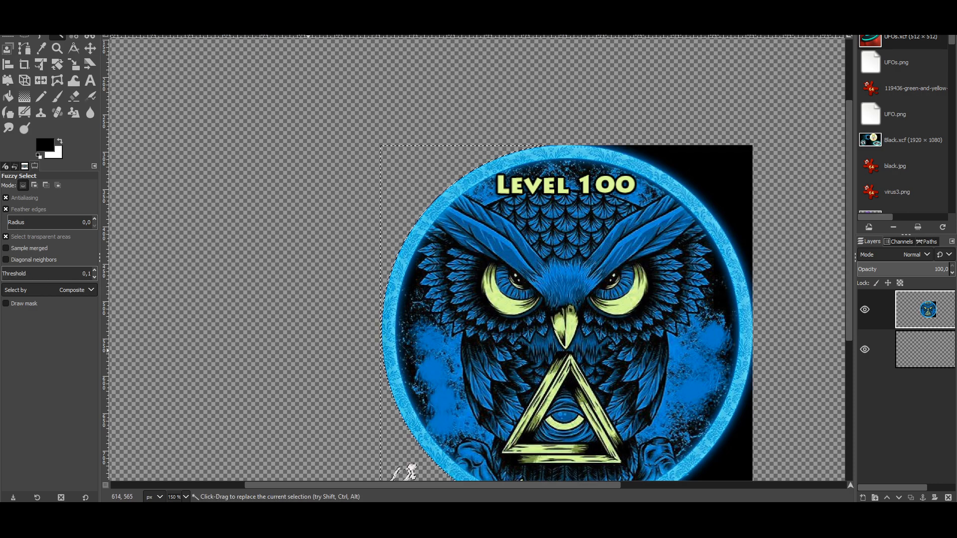
pyautogui.scroll(-5, 404, 234)
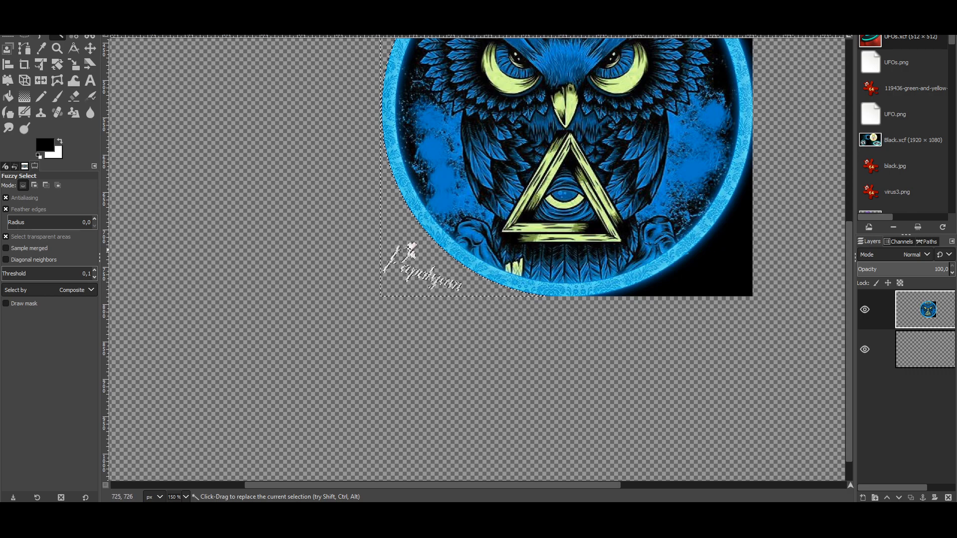
pyautogui.scroll(5, 479, 259)
pyautogui.click(668, 158)
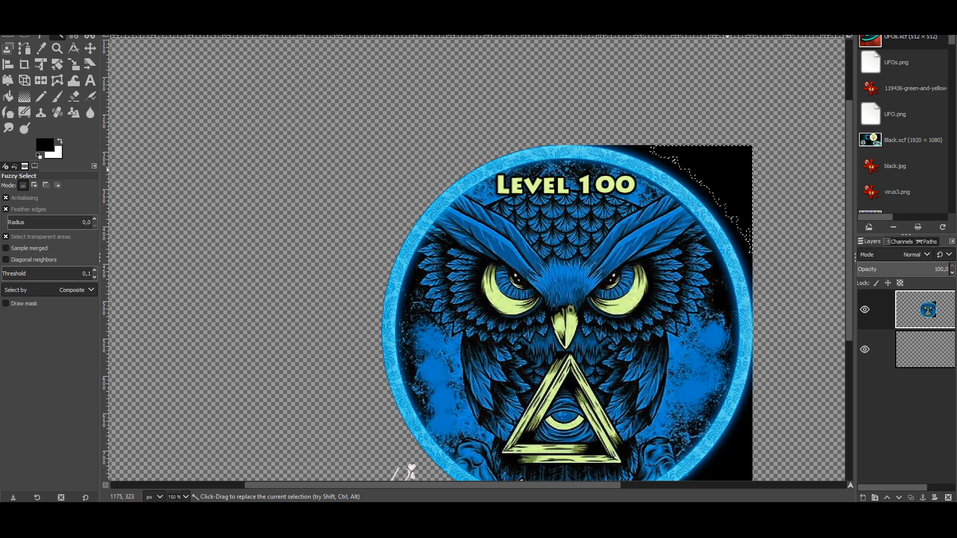
pyautogui.moveTo(665, 157); pyautogui.dragTo(675, 380)
pyautogui.press('Delete')
# Step: Delete the lower black corner using a wider fuzzy-select match
pyautogui.scroll(-5, 478, 259)
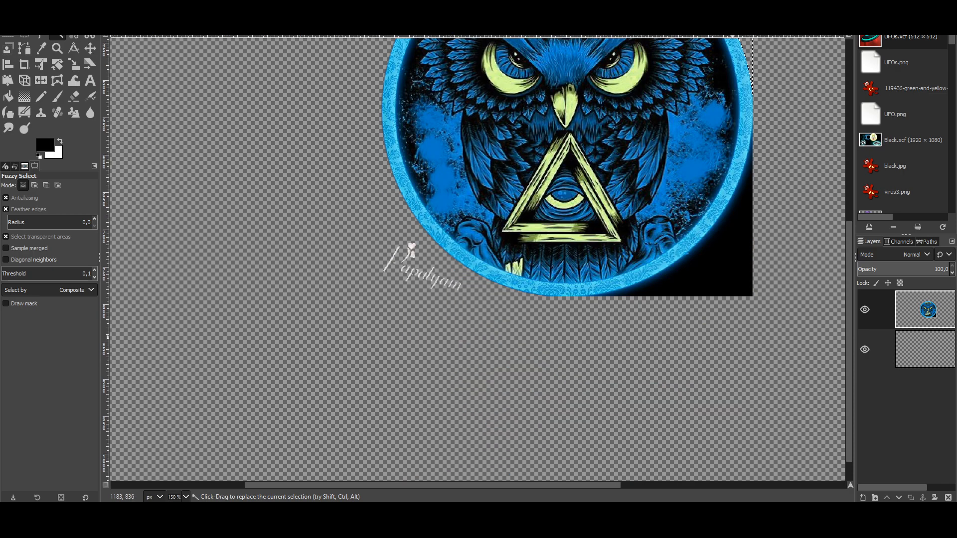
pyautogui.click(730, 282)
pyautogui.moveTo(729, 281); pyautogui.dragTo(726, 436)
pyautogui.moveTo(732, 273); pyautogui.dragTo(734, 427)
pyautogui.press('Delete')
pyautogui.click(616, 379)
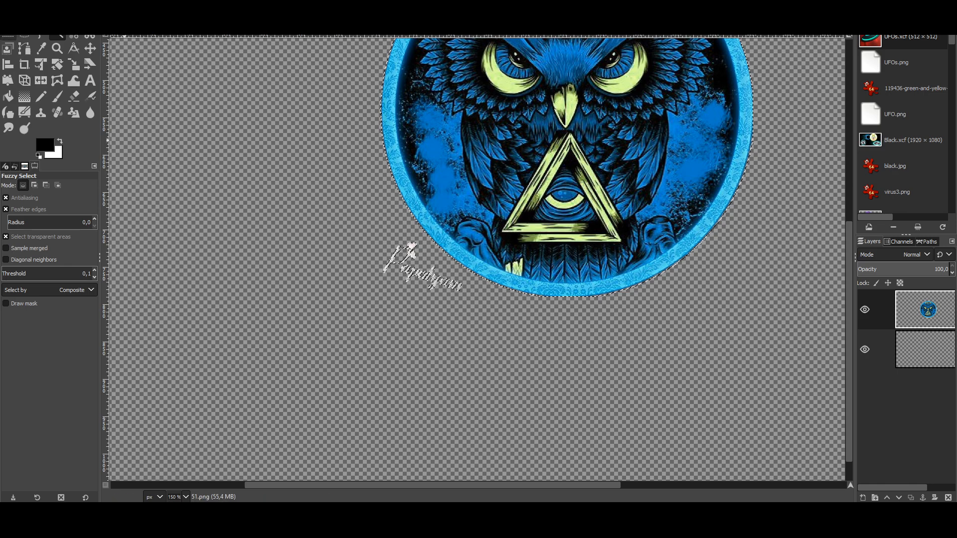
# Step: Switch to Rectangle Select, activate the empty lower layer and clear the selection
pyautogui.press('r')
pyautogui.click(316, 280)
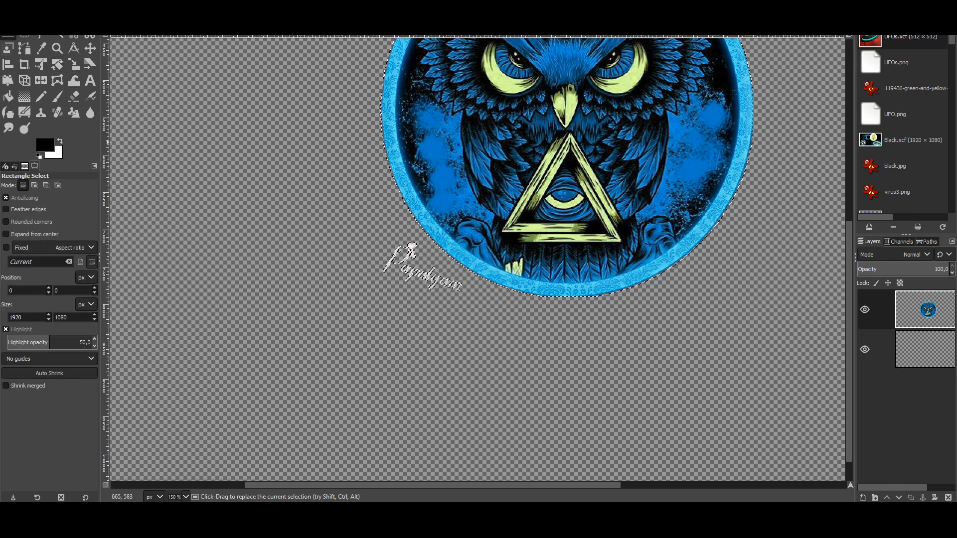
pyautogui.hotkey('ctrl', 'i')
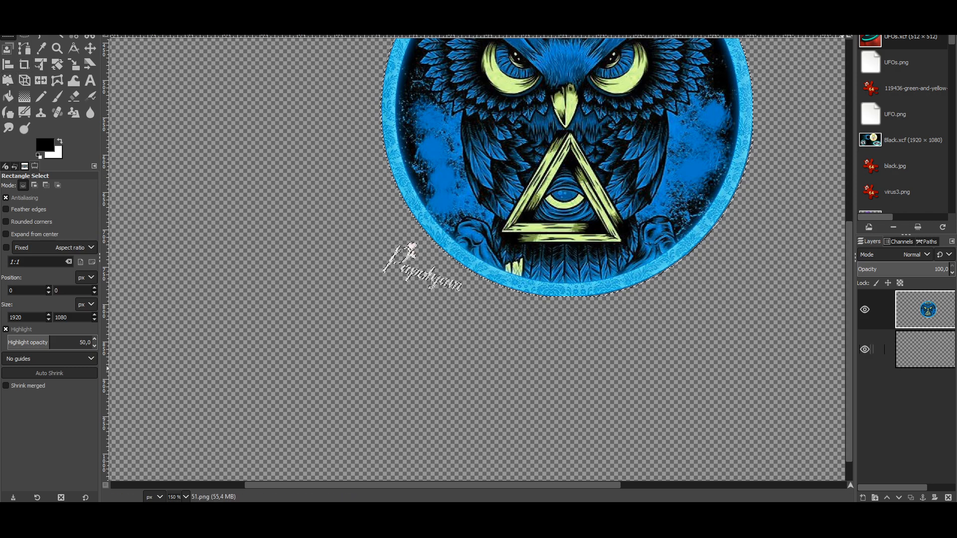
pyautogui.click(922, 351)
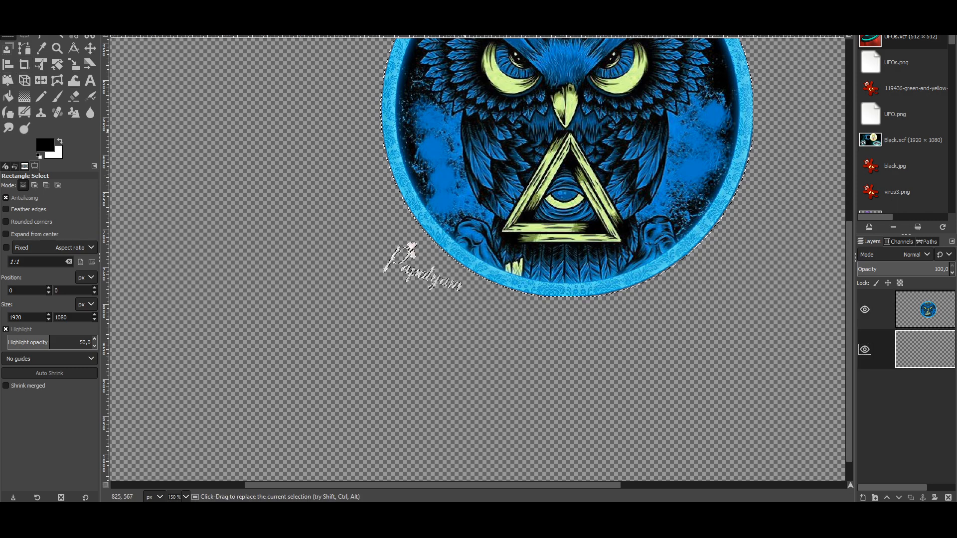
pyautogui.hotkey('ctrl', 'shift', 'a')
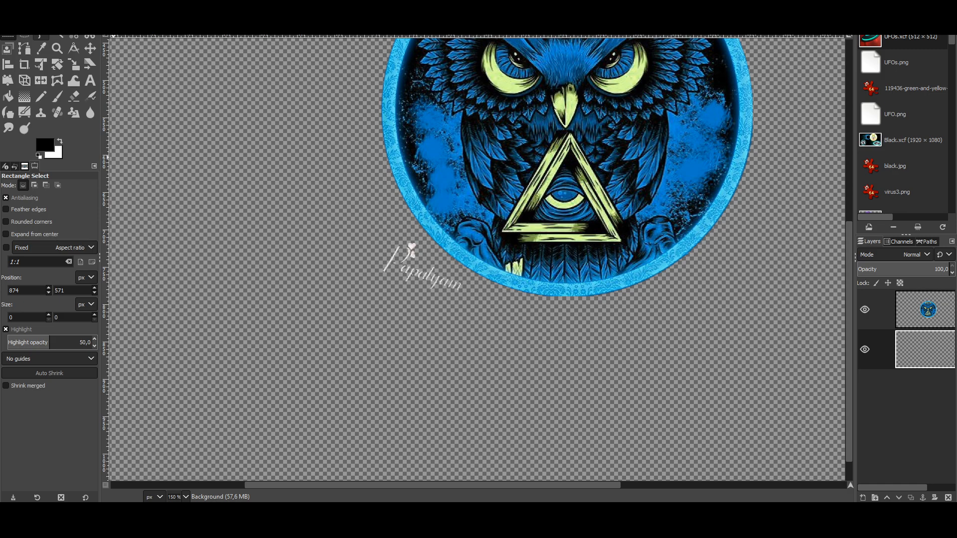
# Step: Zoom in and delete the left part of the signature with a rectangle selection
pyautogui.press('u')
pyautogui.press('+')
pyautogui.press('+')
pyautogui.press('+')
pyautogui.press('r')
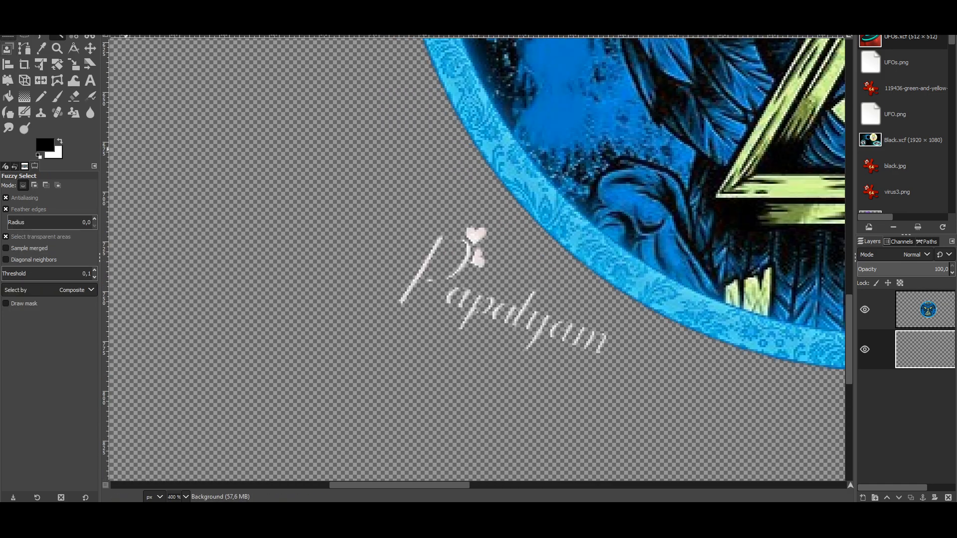
pyautogui.moveTo(347, 201); pyautogui.dragTo(498, 347)
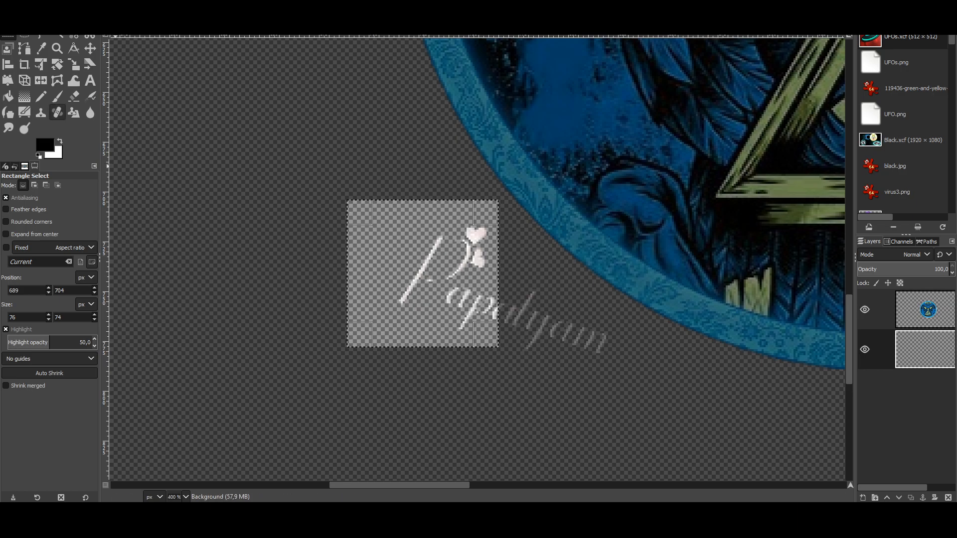
pyautogui.click(293, 278)
pyautogui.moveTo(358, 190)
pyautogui.mouseDown()
pyautogui.moveTo(490, 371)
pyautogui.moveTo(498, 354)
pyautogui.mouseUp()
pyautogui.press('Delete')
# Step: Delete the remaining right part and leftover stroke of the signature
pyautogui.click(509, 370)
pyautogui.moveTo(452, 276); pyautogui.dragTo(584, 379)
pyautogui.press('Delete')
pyautogui.click(495, 420)
pyautogui.moveTo(537, 304); pyautogui.dragTo(626, 381)
pyautogui.press('Delete')
pyautogui.click(424, 334)
pyautogui.scroll(-5, 424, 334)
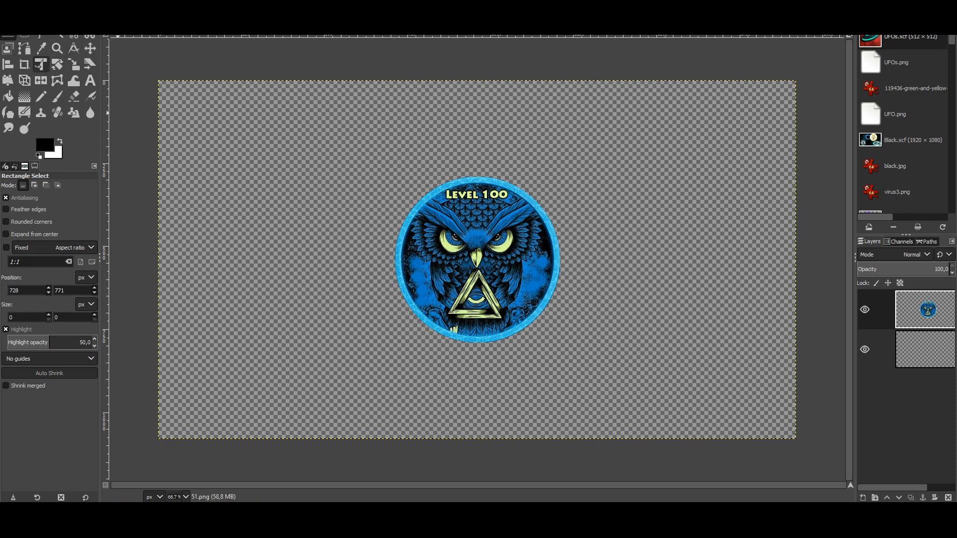
# Step: Move the owl badge left and add a first copy as a new layer, shifted right
pyautogui.click(90, 48)
pyautogui.moveTo(469, 270); pyautogui.dragTo(266, 270)
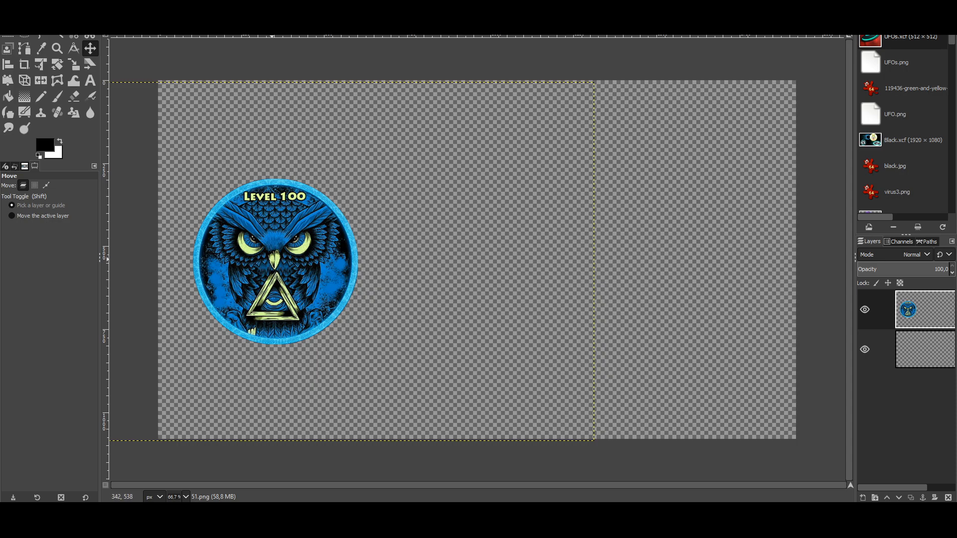
pyautogui.hotkey('ctrl', 'c')
pyautogui.hotkey('ctrl', 'v')
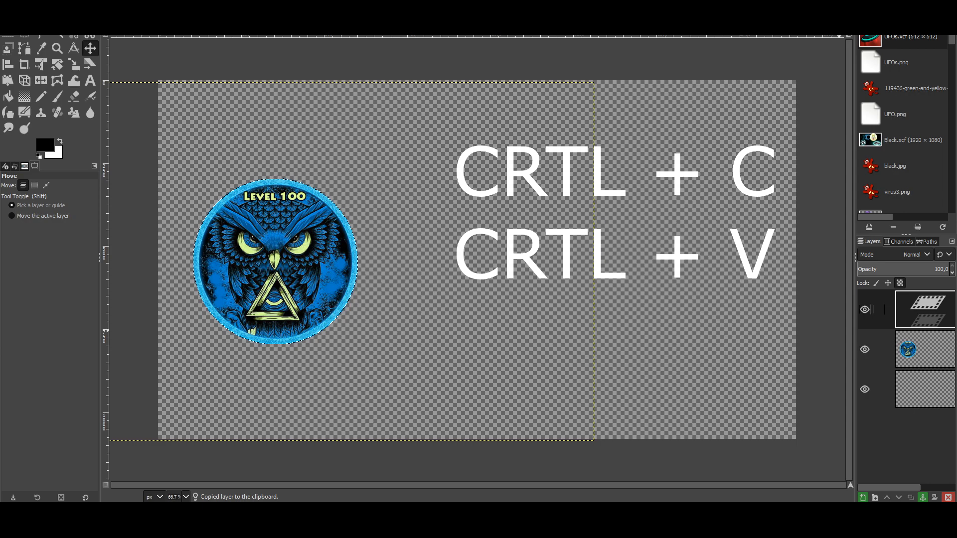
pyautogui.rightClick(925, 309)
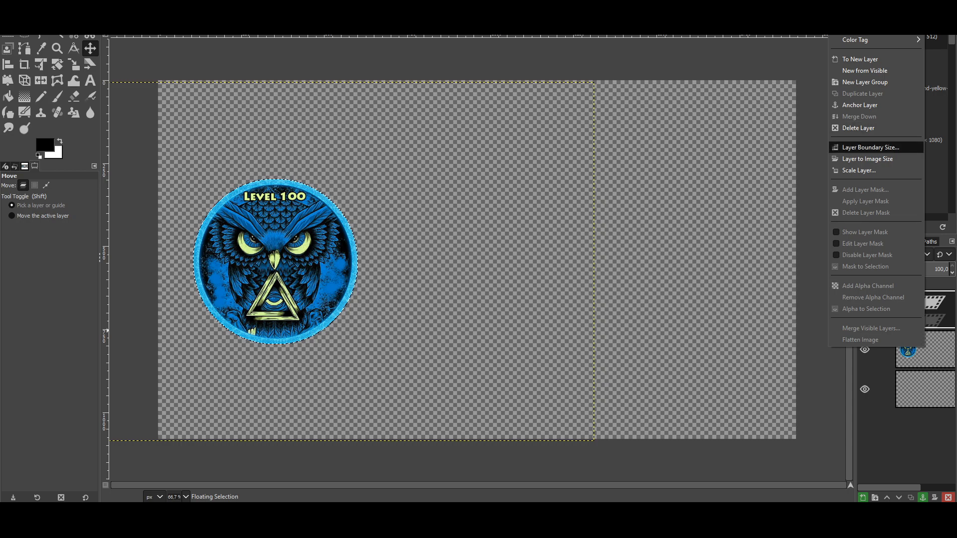
pyautogui.click(859, 59)
pyautogui.moveTo(273, 264); pyautogui.dragTo(341, 265)
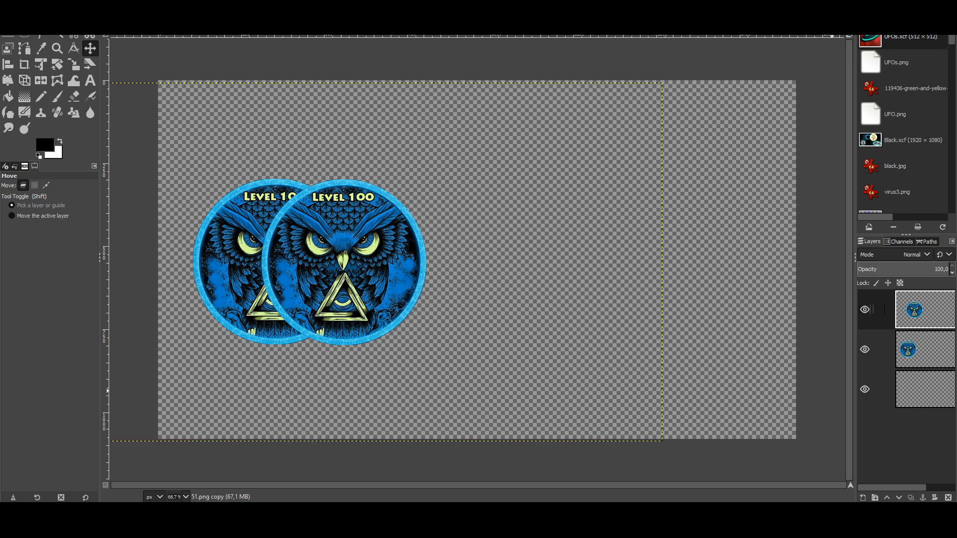
# Step: Paste a second badge copy further right and turn it into its own layer
pyautogui.hotkey('ctrl', 'c')
pyautogui.hotkey('ctrl', 'v')
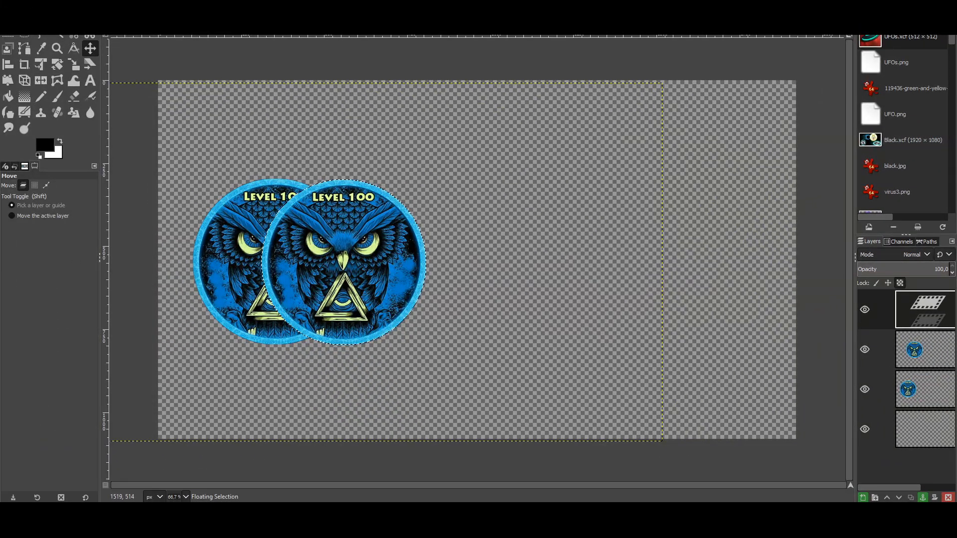
pyautogui.moveTo(351, 265); pyautogui.dragTo(413, 265)
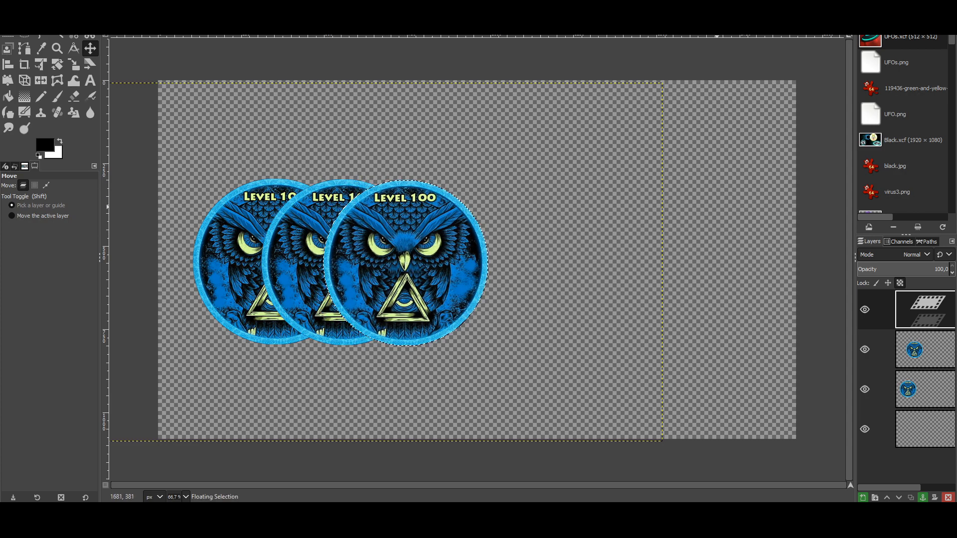
pyautogui.press('r')
pyautogui.click(721, 258)
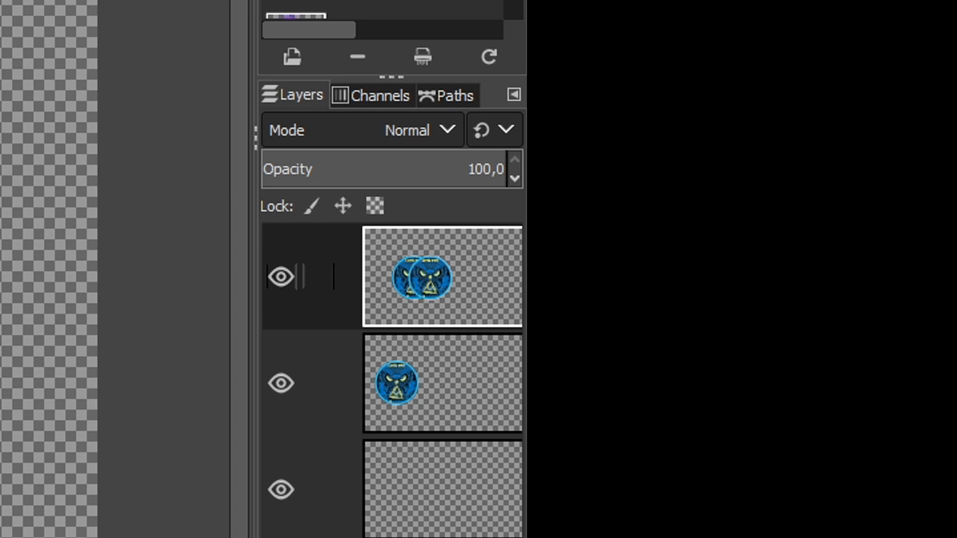
pyautogui.hotkey('ctrl', 'z')
pyautogui.rightClick(418, 283)
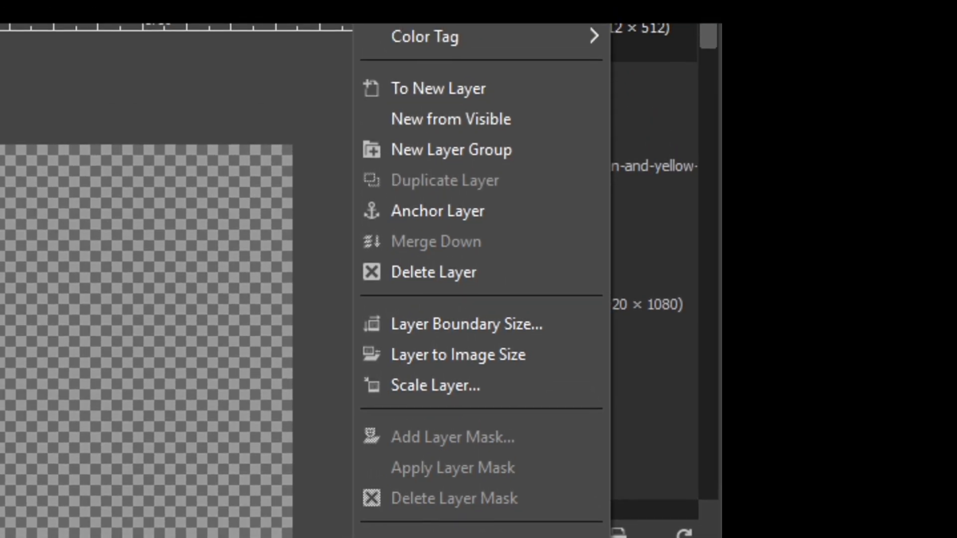
pyautogui.click(438, 88)
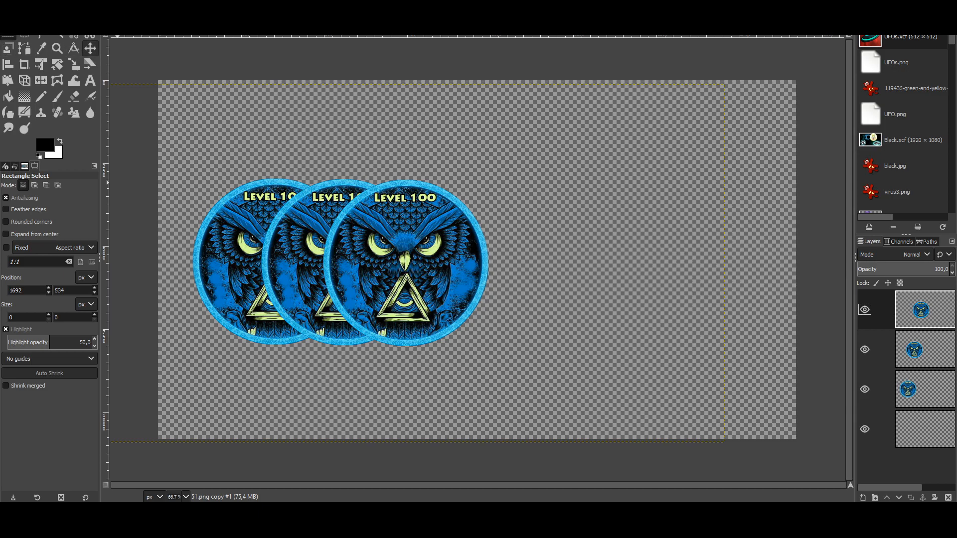
# Step: Add a third badge copy as a new layer, placed further right
pyautogui.press('m')
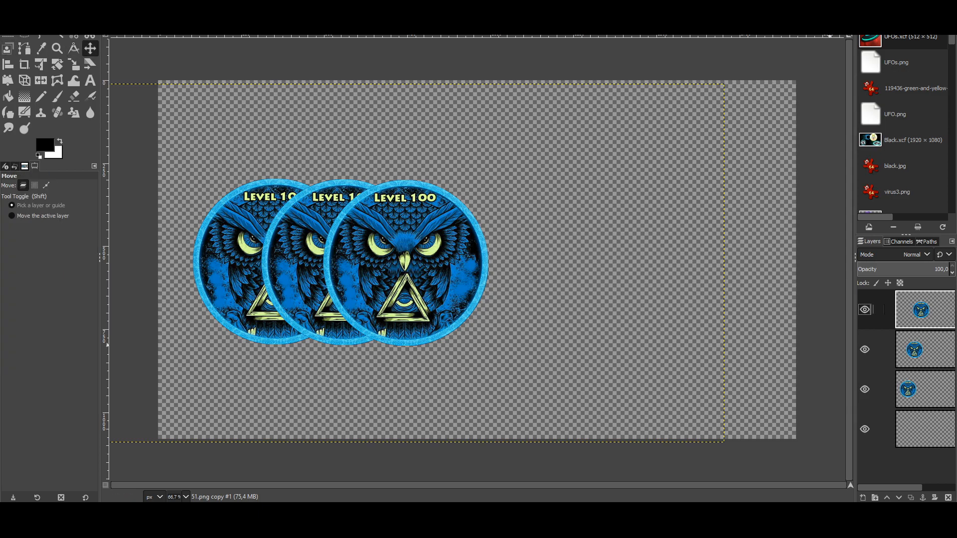
pyautogui.hotkey('ctrl', 'c')
pyautogui.hotkey('ctrl', 'v')
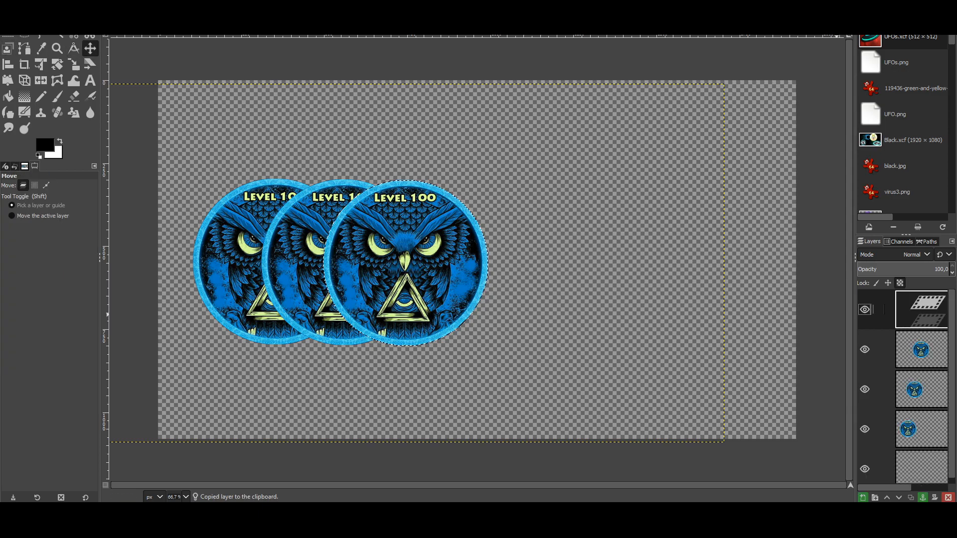
pyautogui.rightClick(919, 308)
pyautogui.click(850, 59)
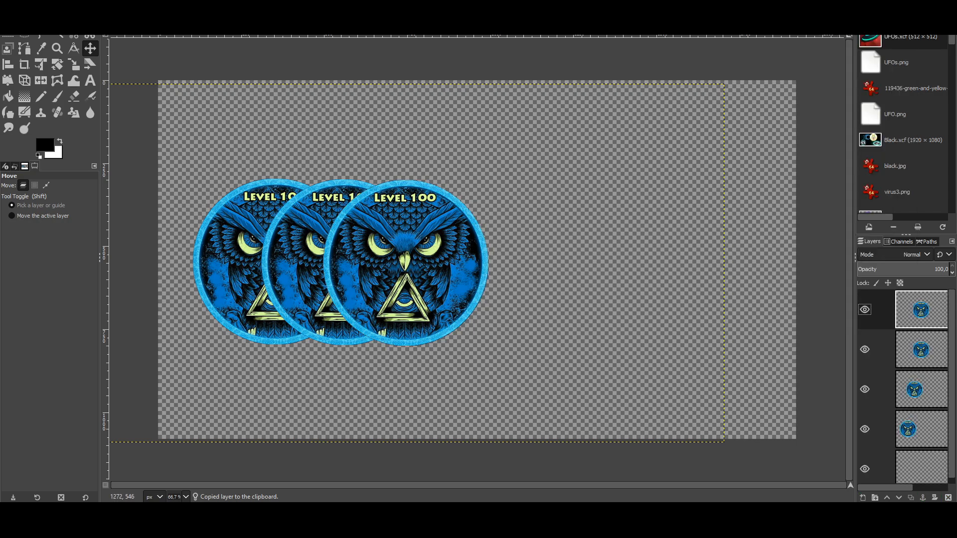
pyautogui.moveTo(408, 276); pyautogui.dragTo(476, 276)
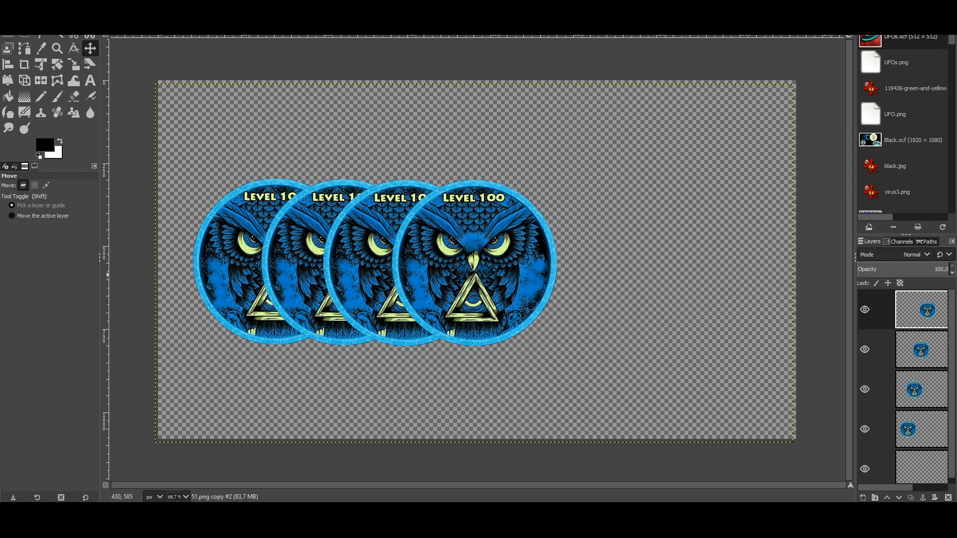
pyautogui.click(915, 429)
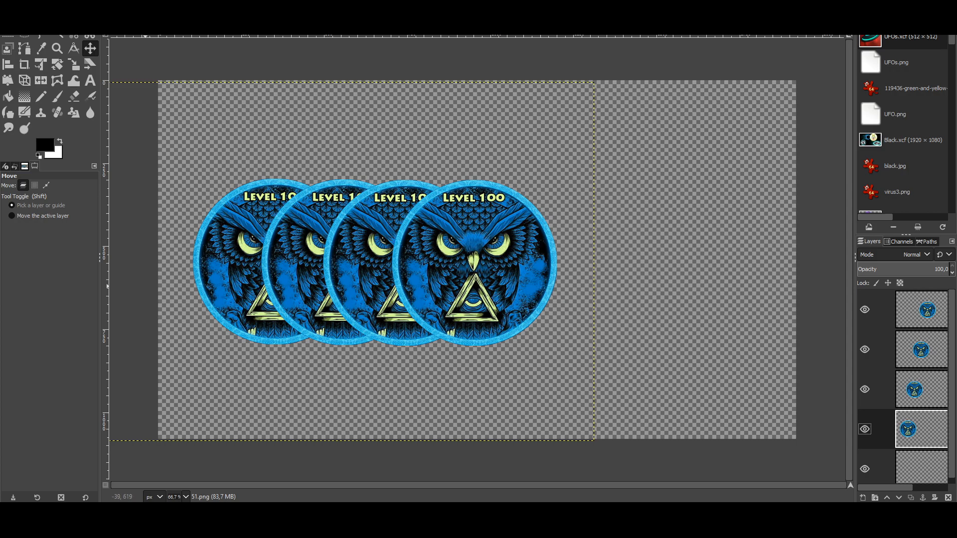
# Step: Scale down the leftmost owl badge
pyautogui.click(74, 64)
pyautogui.click(275, 260)
pyautogui.moveTo(211, 236); pyautogui.dragTo(426, 390)
pyautogui.moveTo(333, 311); pyautogui.dragTo(250, 265)
pyautogui.click(815, 108)
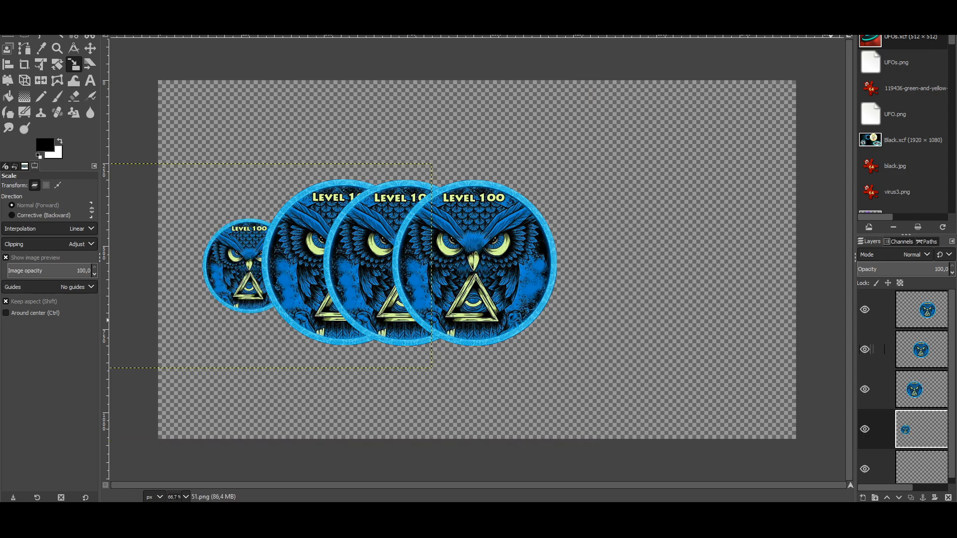
# Step: Scale down and reposition the second badge from the left
pyautogui.click(914, 389)
pyautogui.moveTo(290, 259); pyautogui.dragTo(592, 406)
pyautogui.moveTo(490, 345); pyautogui.dragTo(308, 280)
pyautogui.moveTo(135, 179); pyautogui.dragTo(104, 162)
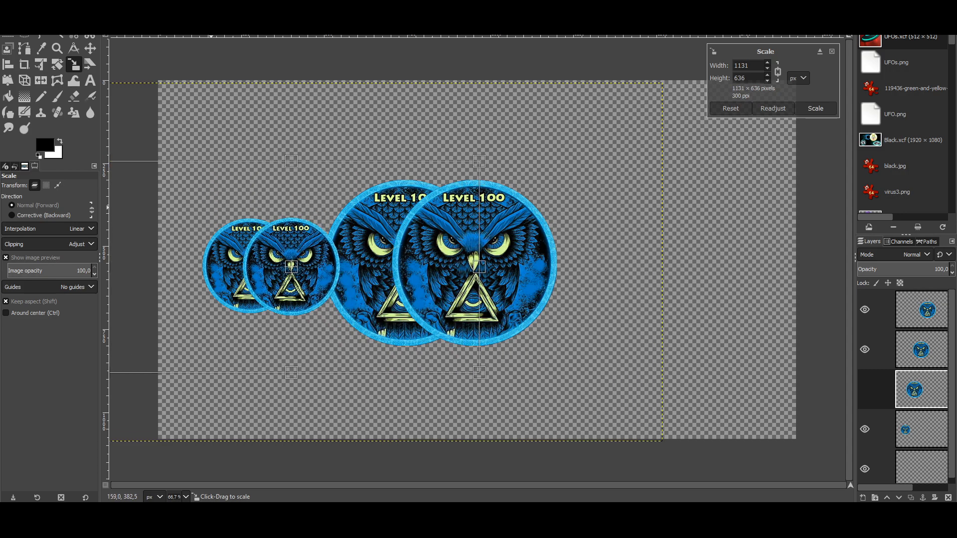
pyautogui.moveTo(291, 267); pyautogui.dragTo(300, 267)
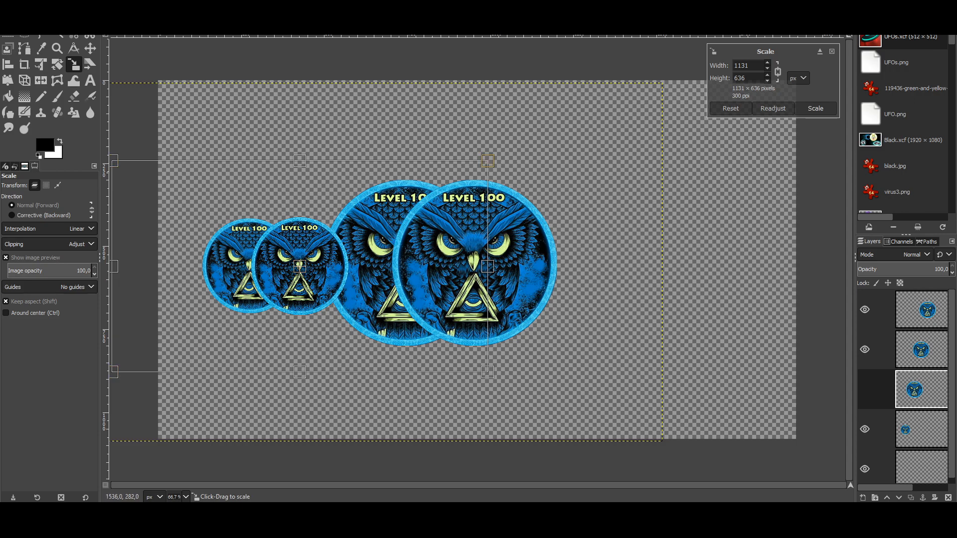
pyautogui.press('Return')
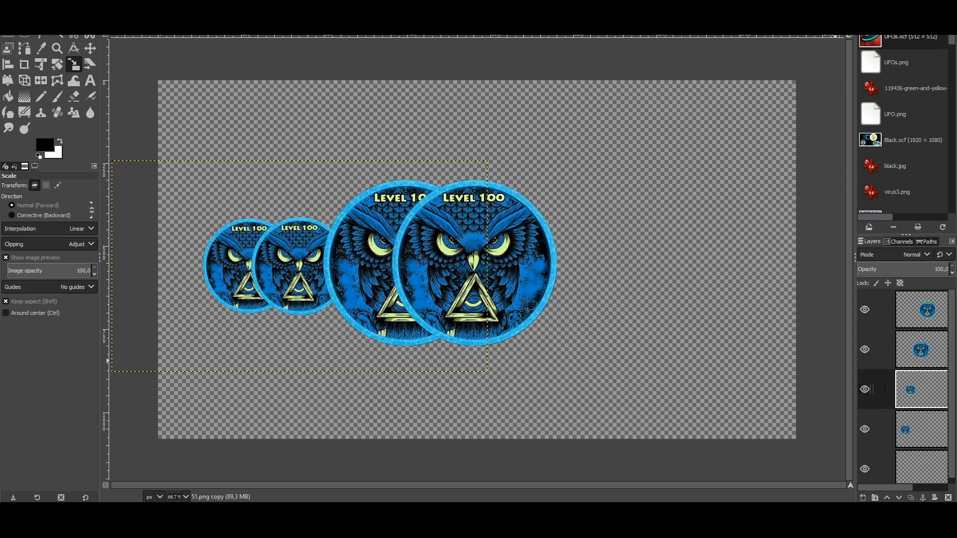
# Step: Shrink the third badge to match the others and place it beside them
pyautogui.click(873, 349)
pyautogui.moveTo(353, 233); pyautogui.dragTo(643, 396)
pyautogui.moveTo(551, 349); pyautogui.dragTo(369, 278)
pyautogui.moveTo(318, 233); pyautogui.dragTo(277, 211)
pyautogui.moveTo(541, 372)
pyautogui.mouseDown()
pyautogui.moveTo(558, 380)
pyautogui.moveTo(540, 369)
pyautogui.mouseUp()
pyautogui.moveTo(345, 261); pyautogui.dragTo(377, 265)
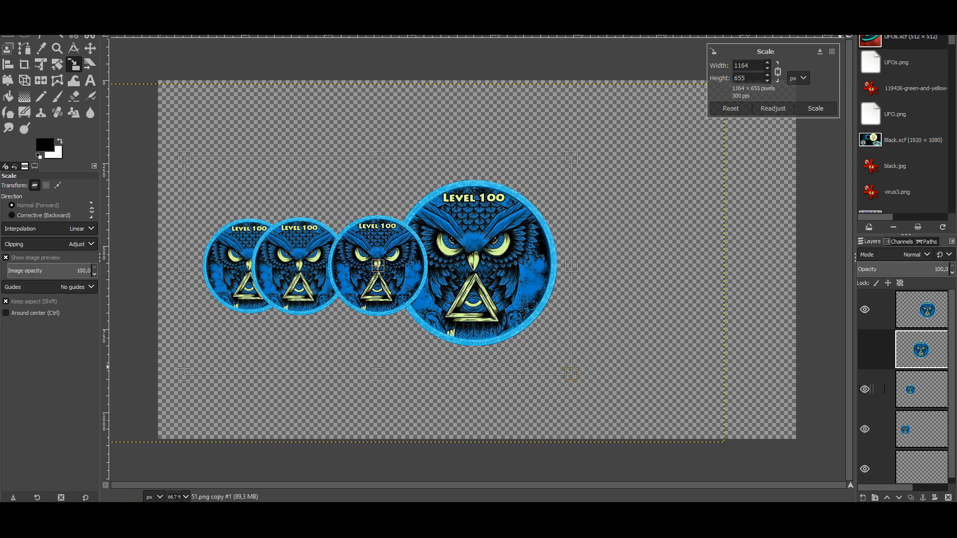
pyautogui.click(884, 389)
pyautogui.moveTo(297, 277); pyautogui.dragTo(324, 259)
pyautogui.hotkey('ctrl', 'z')
pyautogui.hotkey('ctrl', 'z')
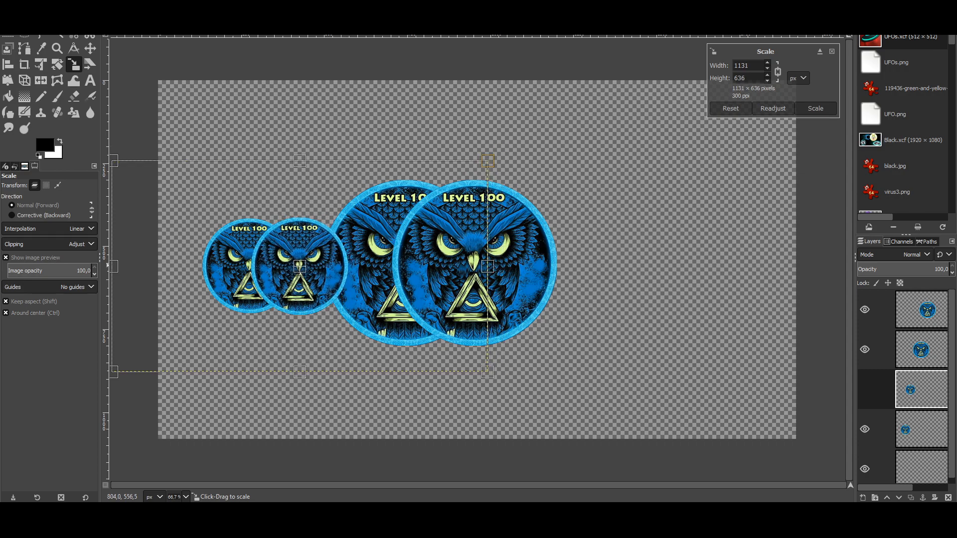
pyautogui.click(884, 349)
pyautogui.moveTo(372, 215); pyautogui.dragTo(607, 347)
pyautogui.moveTo(524, 329); pyautogui.dragTo(357, 267)
pyautogui.click(816, 109)
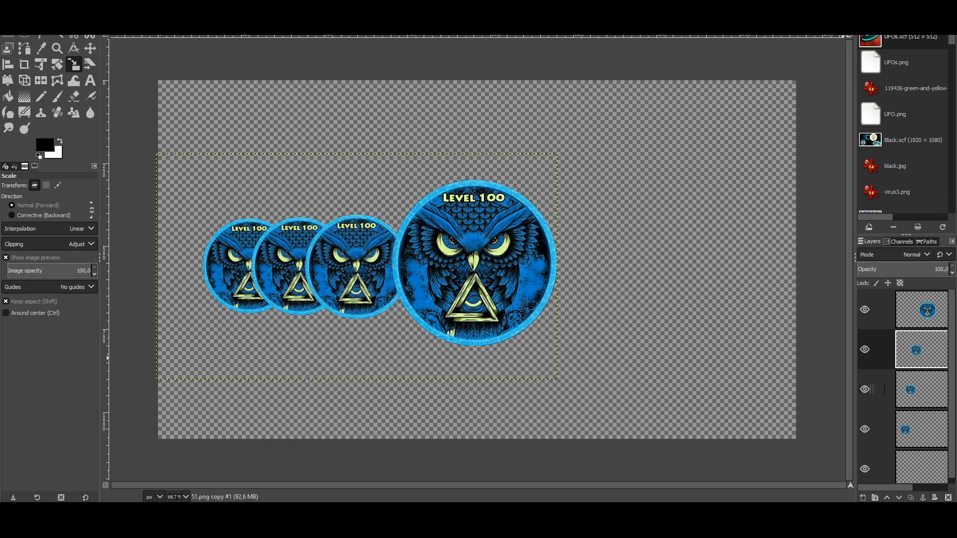
# Step: Nudge the small owl copies right so they are evenly spaced
pyautogui.click(884, 389)
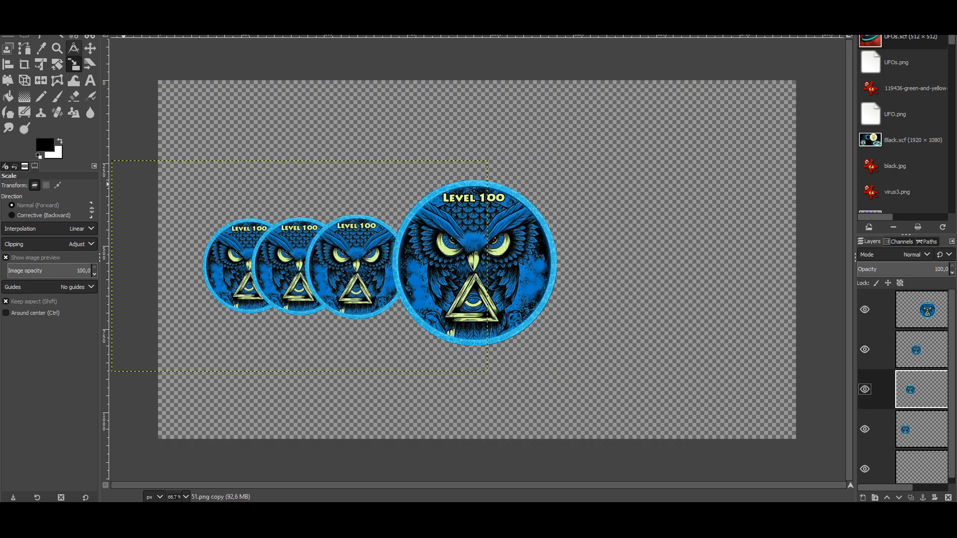
pyautogui.click(90, 49)
pyautogui.moveTo(345, 275); pyautogui.dragTo(371, 274)
pyautogui.click(873, 389)
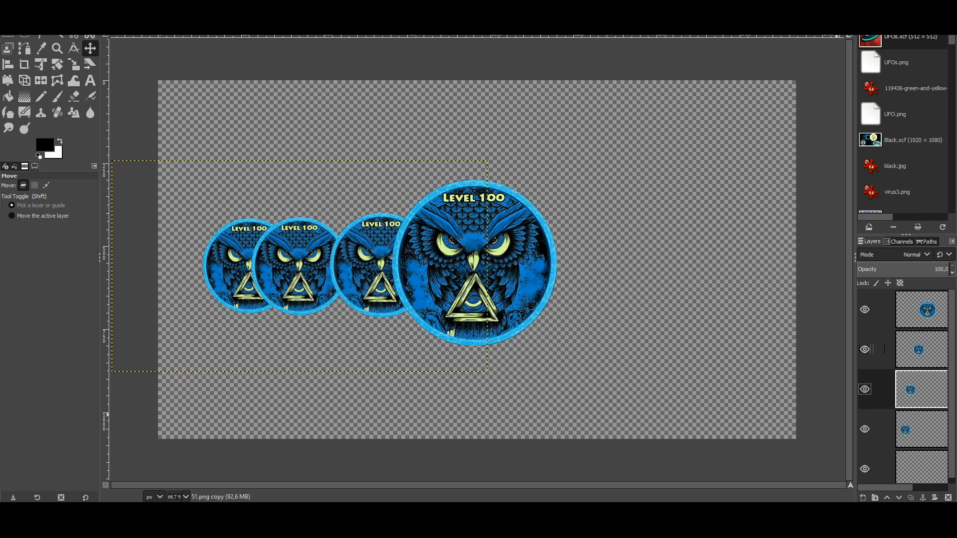
pyautogui.moveTo(277, 270)
pyautogui.mouseDown()
pyautogui.moveTo(301, 269)
pyautogui.moveTo(264, 269)
pyautogui.moveTo(276, 269)
pyautogui.mouseUp()
pyautogui.click(884, 350)
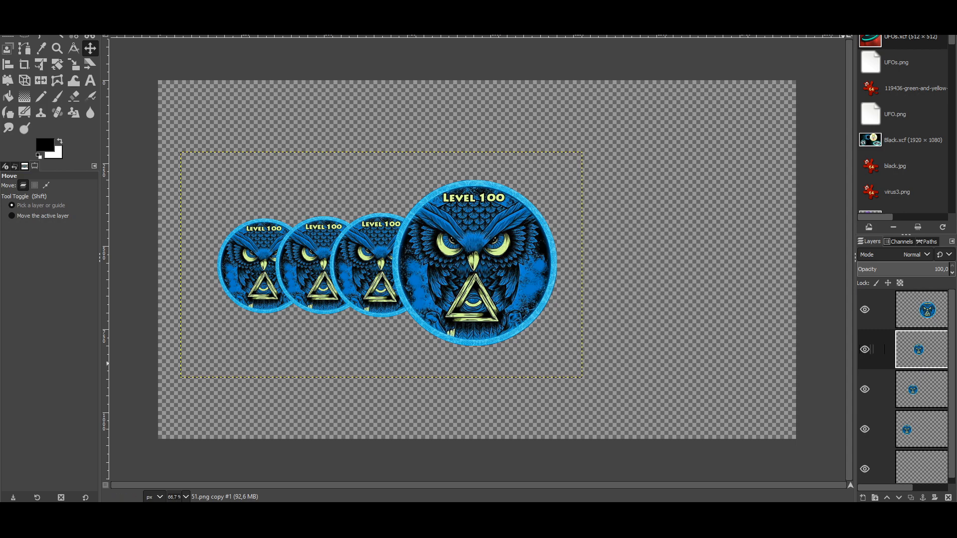
pyautogui.click(873, 309)
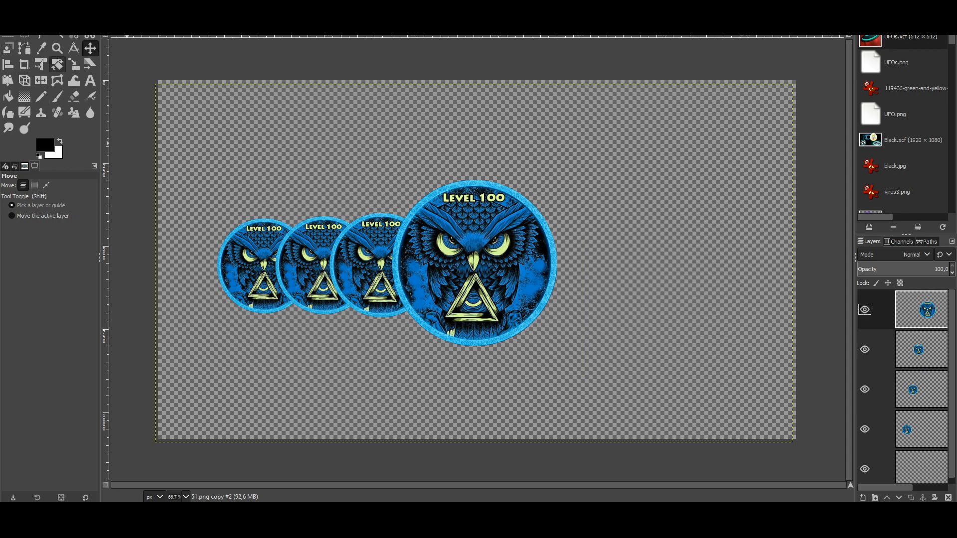
# Step: Scale up the front owl badge and move it down-left to overlap the smaller copies
pyautogui.click(73, 64)
pyautogui.moveTo(437, 290); pyautogui.dragTo(686, 150)
pyautogui.click(815, 108)
pyautogui.click(90, 48)
pyautogui.moveTo(598, 192); pyautogui.dragTo(506, 257)
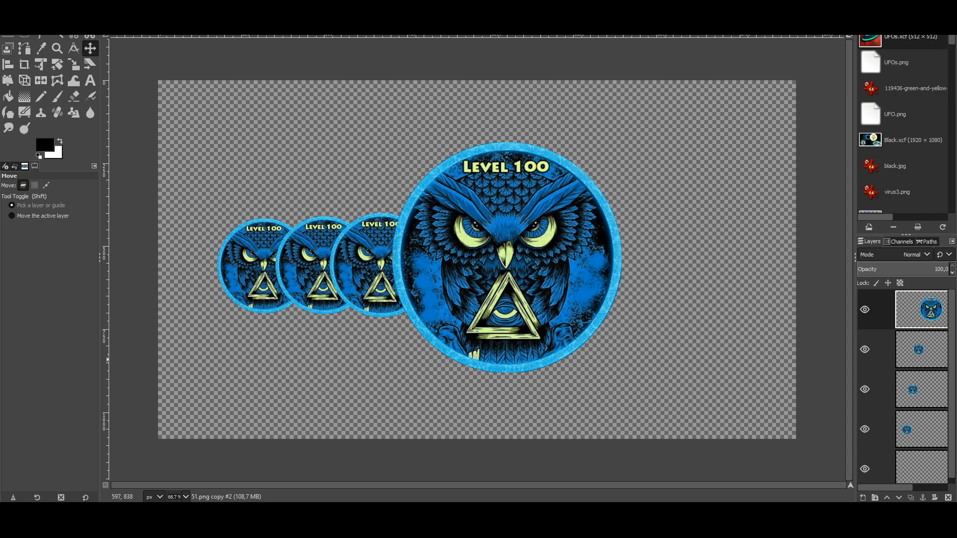
pyautogui.click(873, 349)
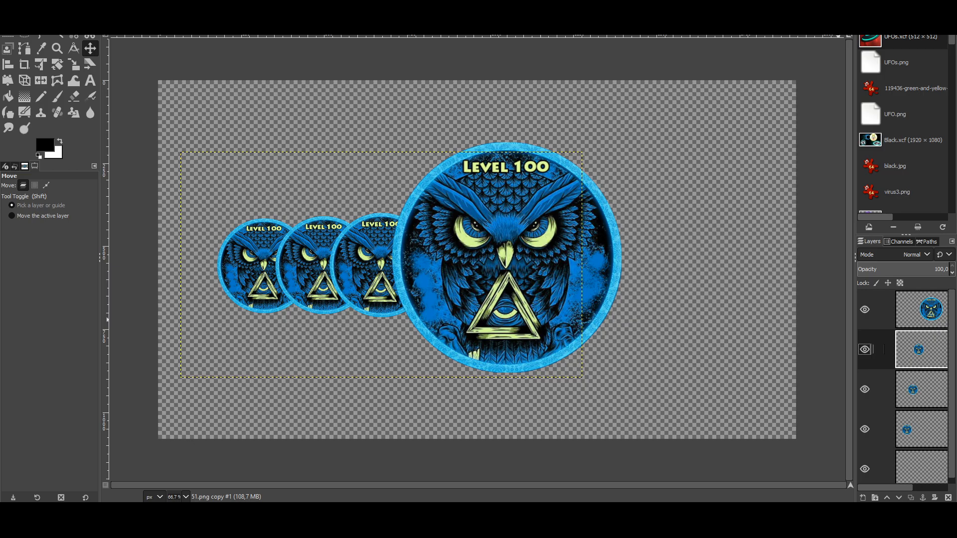
# Step: Apply Linear Motion Blur with length 30 to the first small owl copy
pyautogui.click(168, 7)
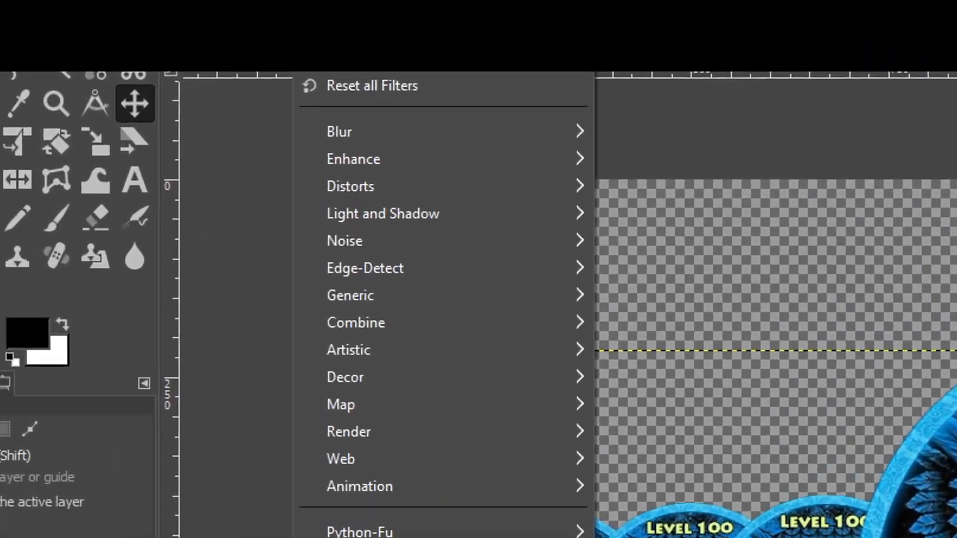
pyautogui.moveTo(191, 7)
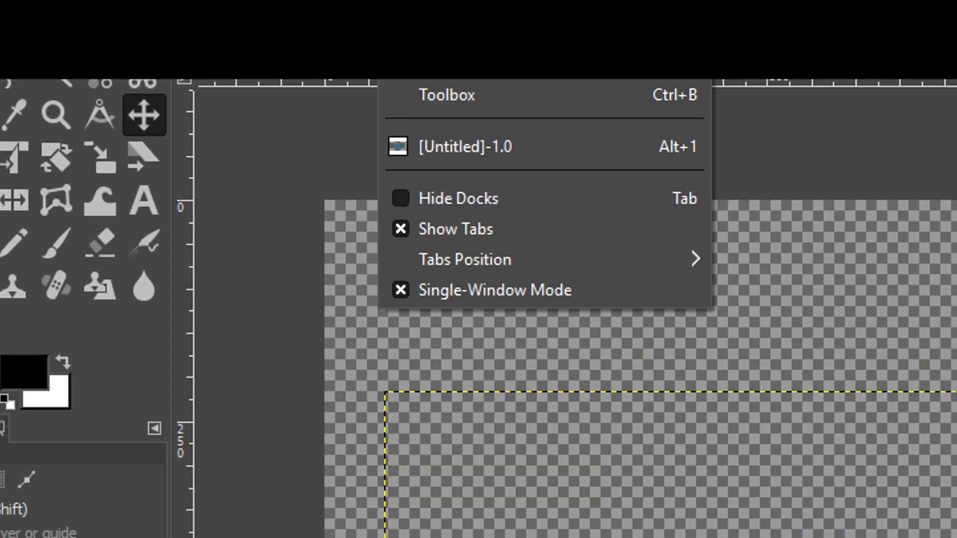
pyautogui.moveTo(350, 0)
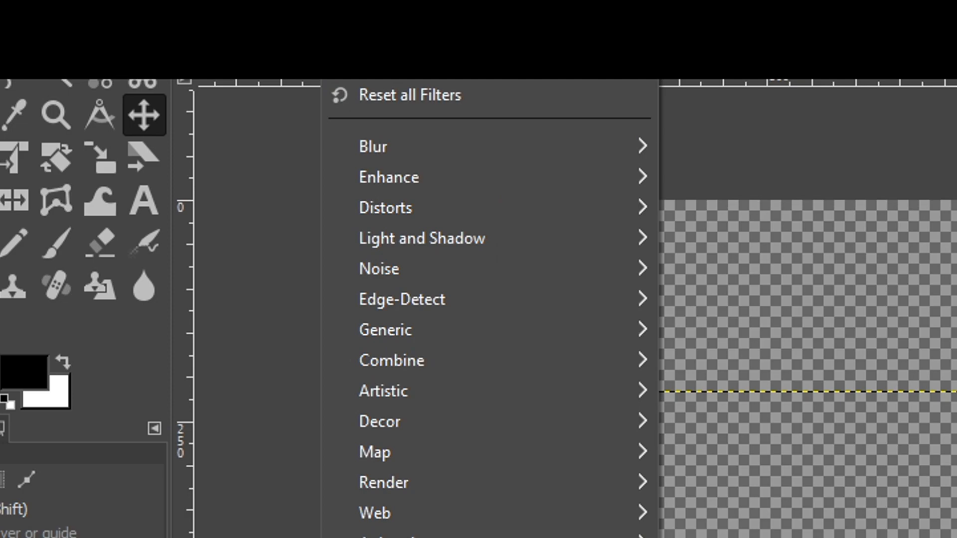
pyautogui.moveTo(378, 146)
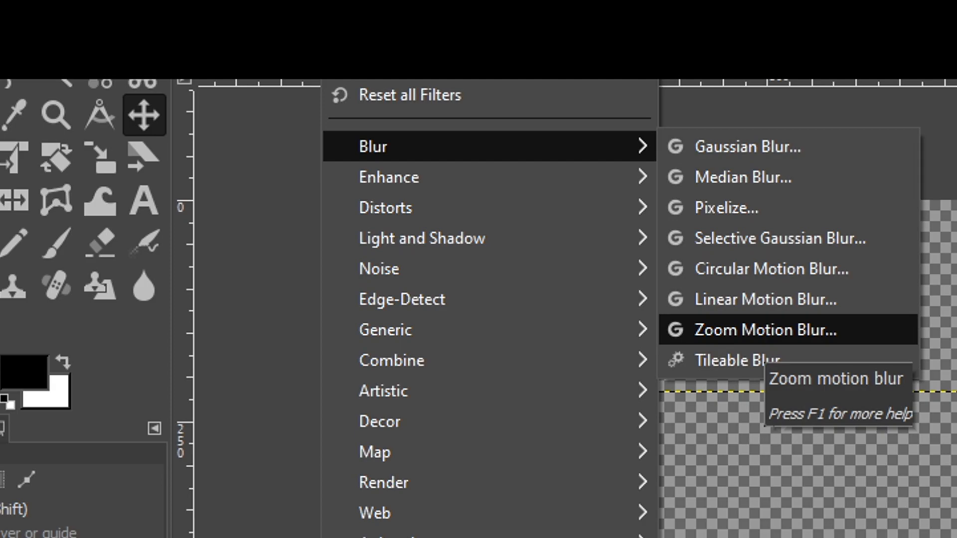
pyautogui.click(757, 299)
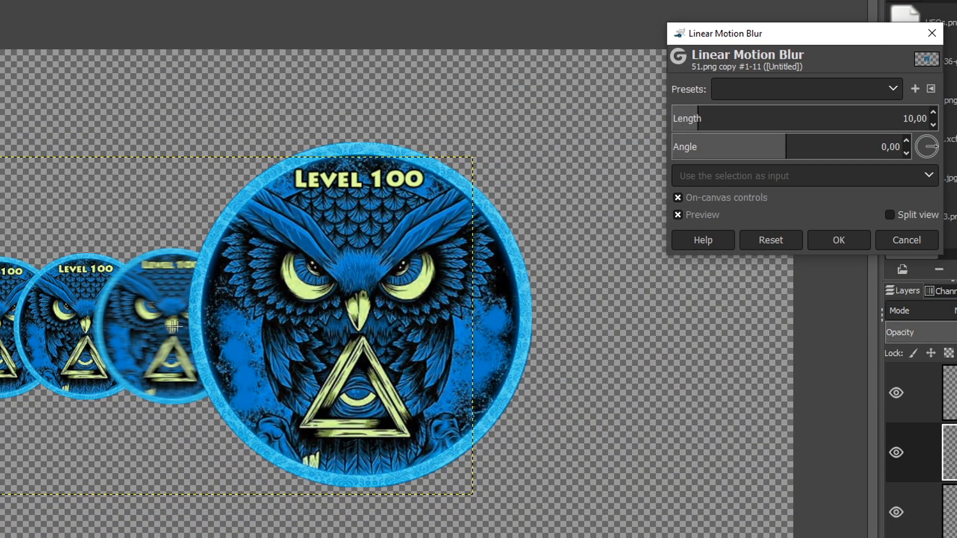
pyautogui.moveTo(697, 125); pyautogui.dragTo(748, 125)
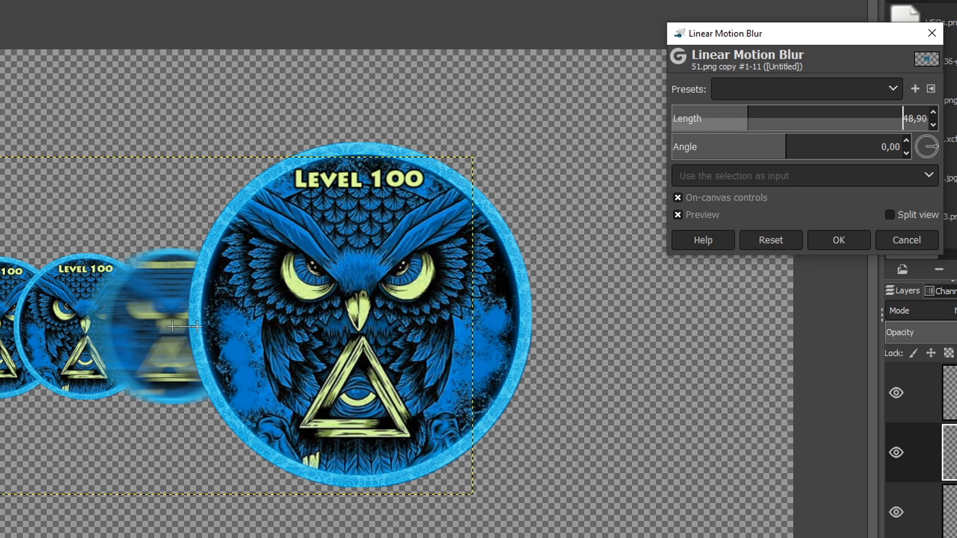
pyautogui.moveTo(747, 125); pyautogui.dragTo(809, 125)
pyautogui.click(897, 118)
pyautogui.moveTo(902, 118); pyautogui.dragTo(927, 119)
pyautogui.press('BackSpace')
pyautogui.write('30')
pyautogui.press('Return')
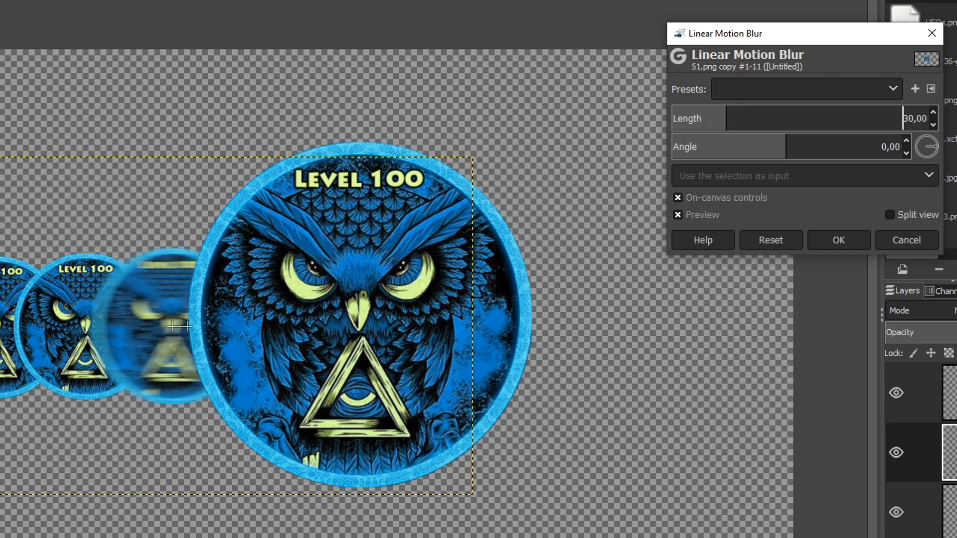
pyautogui.click(839, 240)
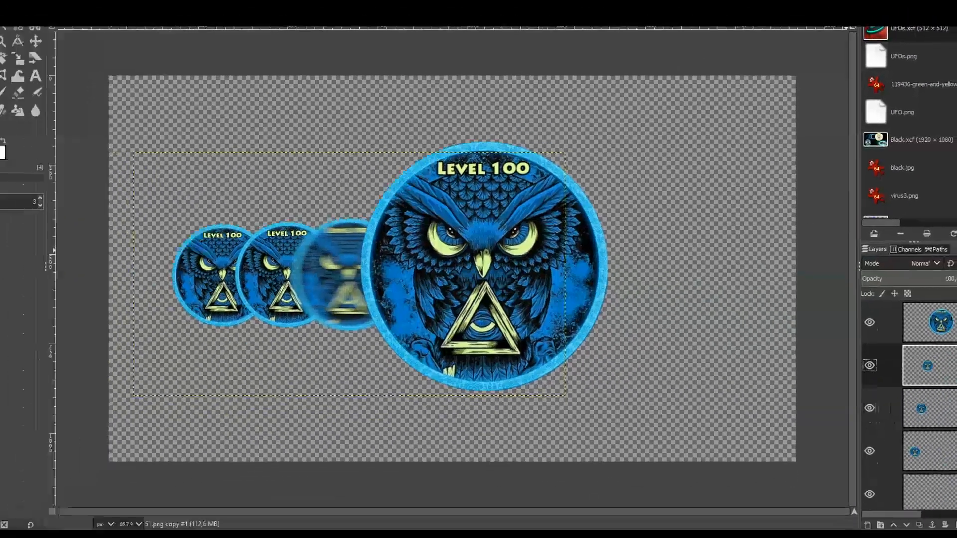
# Step: Repeat the same motion blur on the other two small owl copies
pyautogui.click(924, 412)
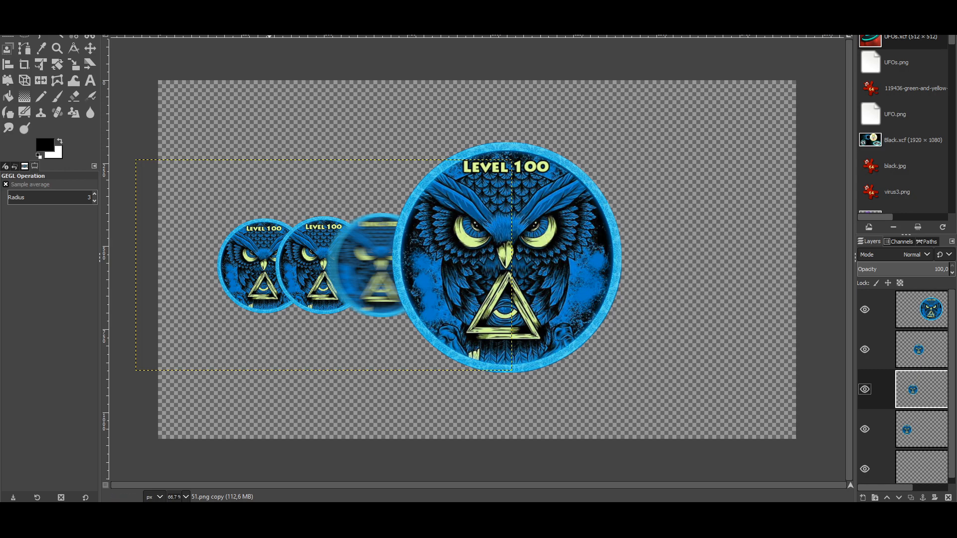
pyautogui.click(191, 6)
pyautogui.moveTo(167, 6)
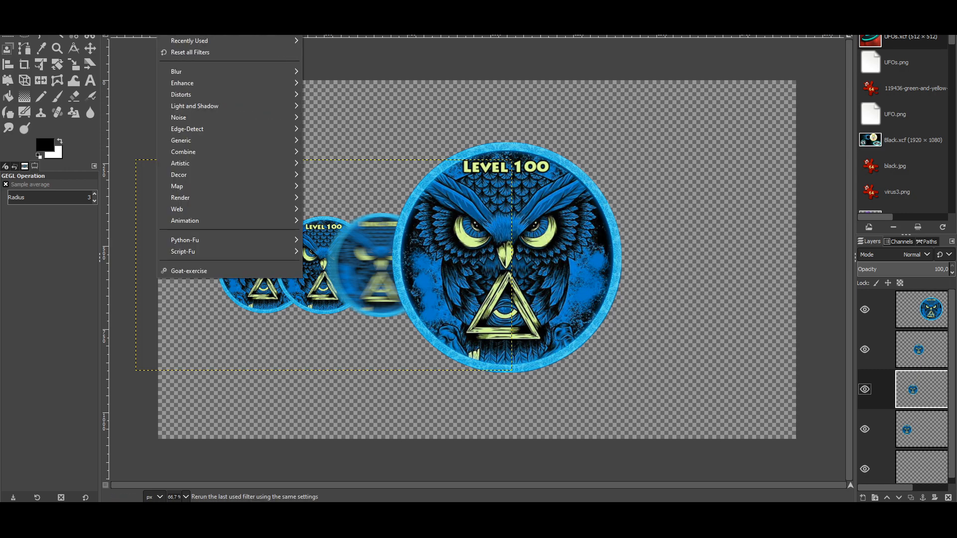
pyautogui.click(199, 18)
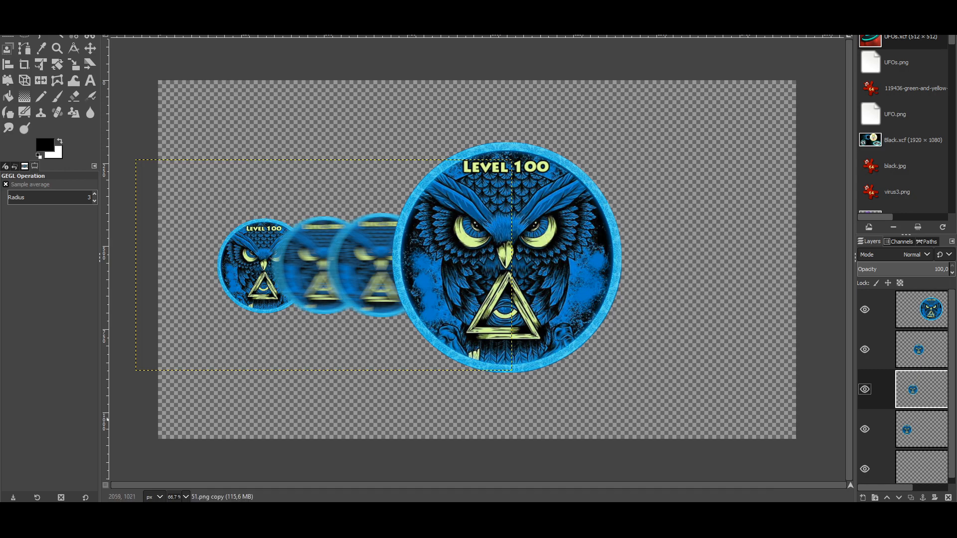
pyautogui.click(914, 429)
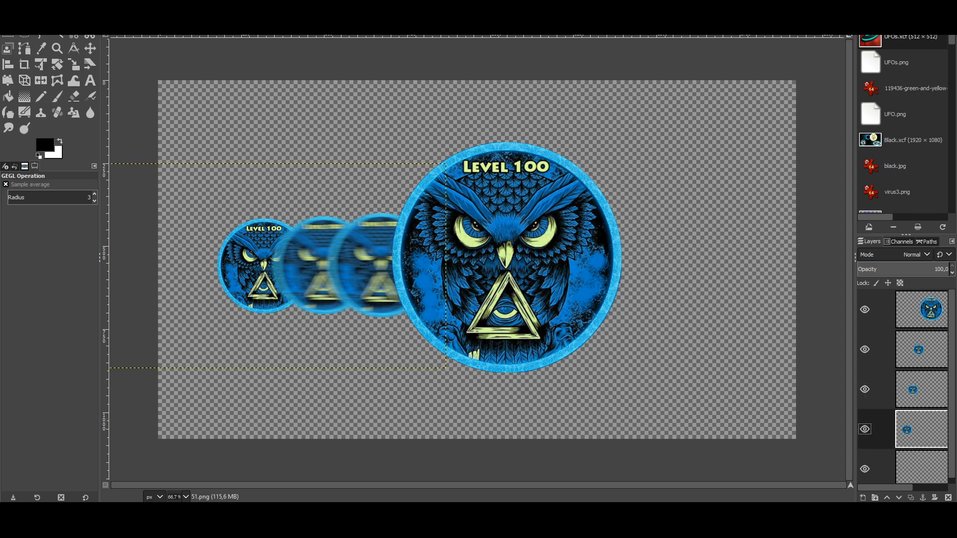
pyautogui.click(167, 7)
pyautogui.click(199, 18)
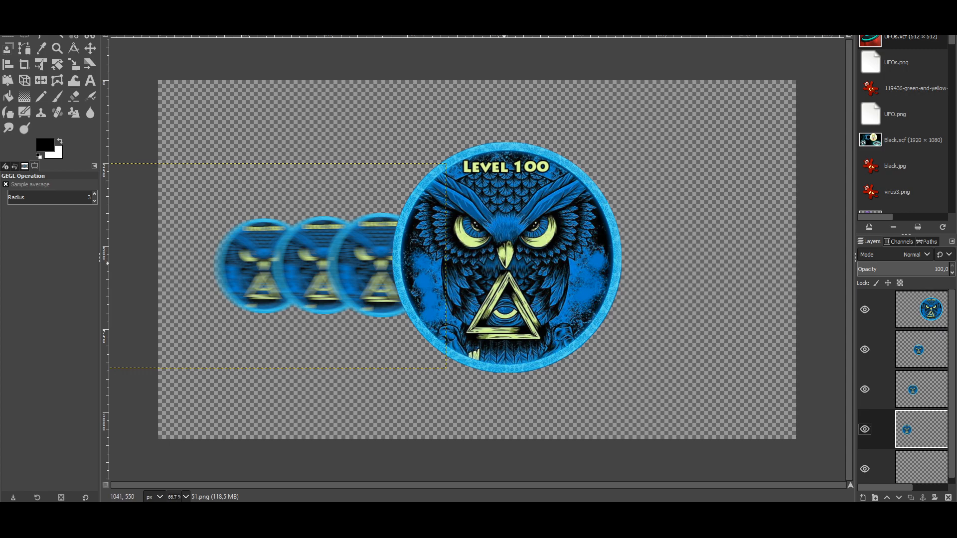
pyautogui.click(871, 309)
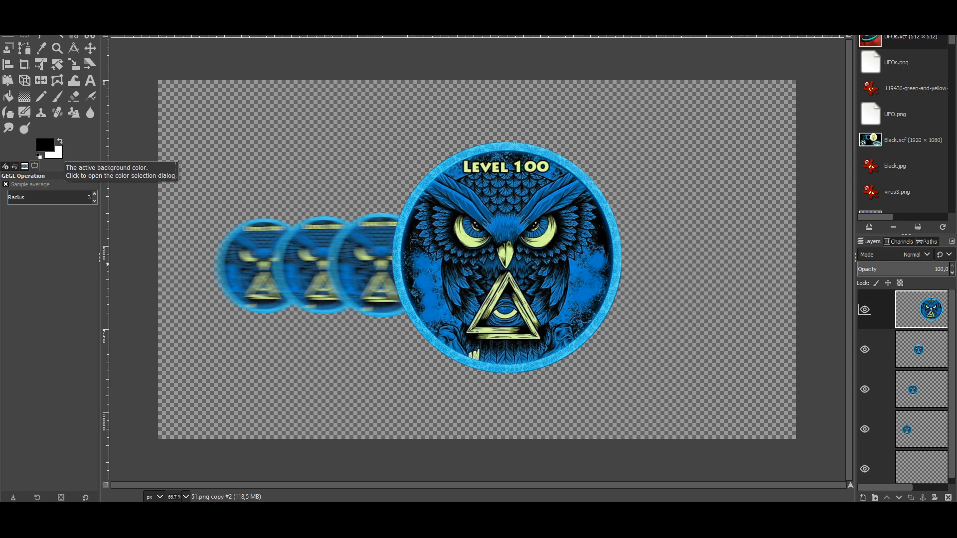
# Step: Draw a circular selection about 637 px across with Ellipse Select
pyautogui.click(54, 153)
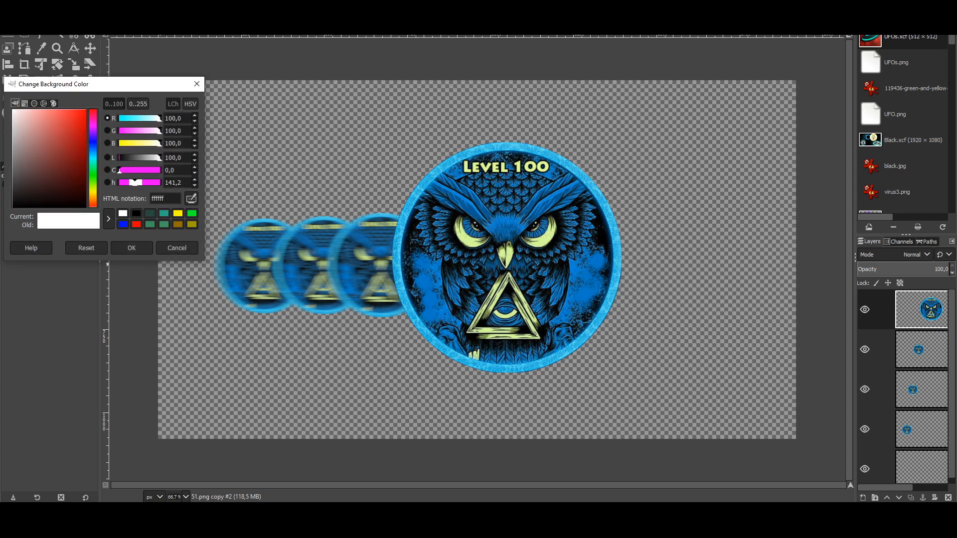
pyautogui.click(132, 248)
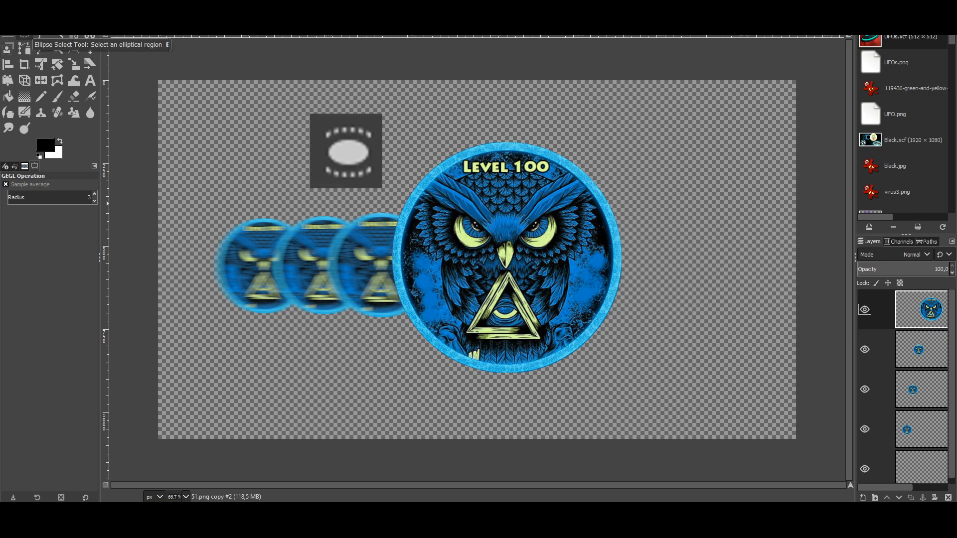
pyautogui.click(23, 35)
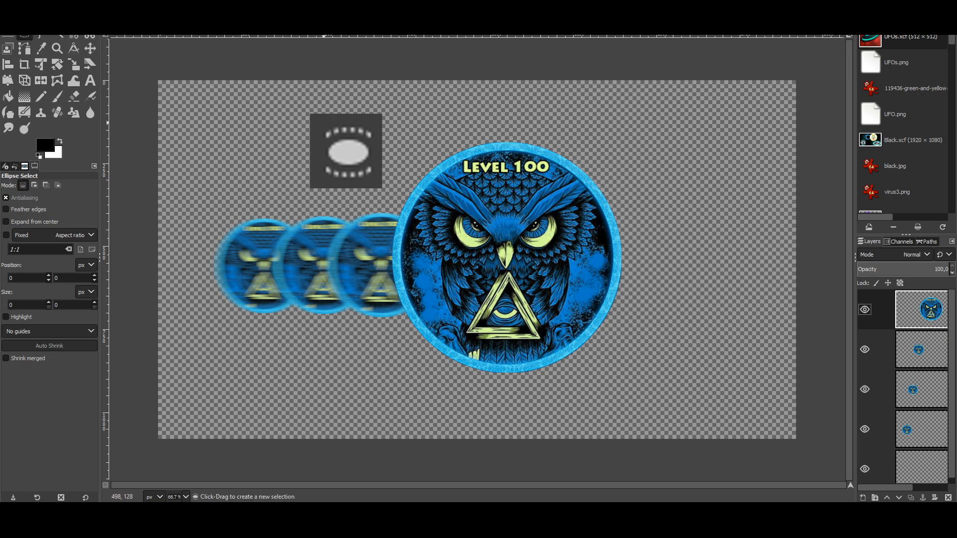
pyautogui.moveTo(307, 115); pyautogui.dragTo(519, 322)
pyautogui.press('shift')
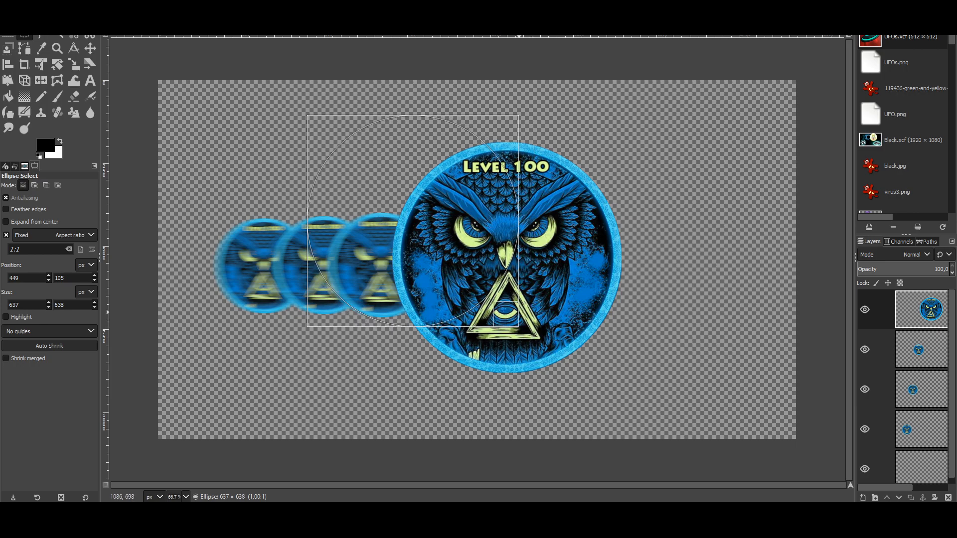
pyautogui.moveTo(344, 171); pyautogui.dragTo(358, 176)
# Step: Move the circle over the large owl badge and tighten its edges to the rim
pyautogui.moveTo(427, 226); pyautogui.dragTo(495, 243)
pyautogui.moveTo(592, 341); pyautogui.dragTo(615, 362)
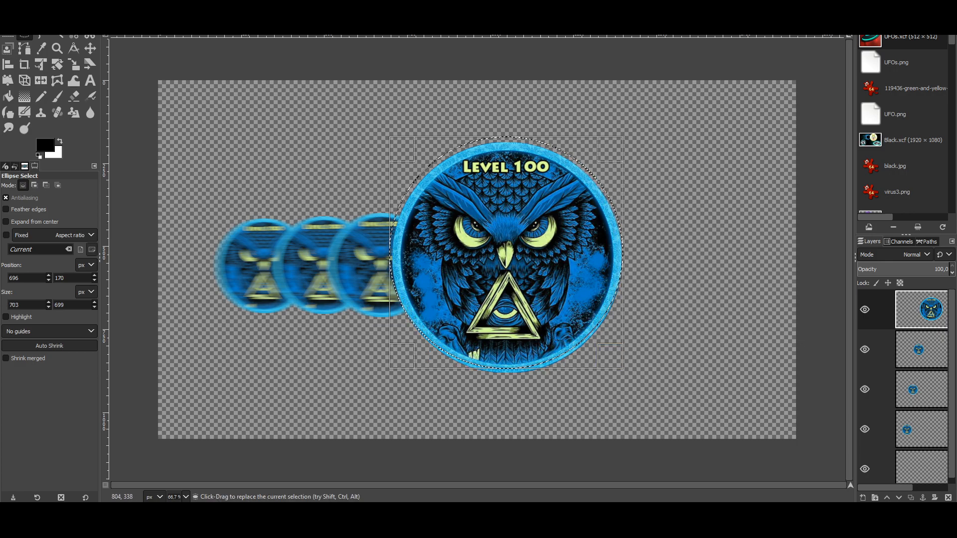
pyautogui.moveTo(403, 155); pyautogui.dragTo(407, 159)
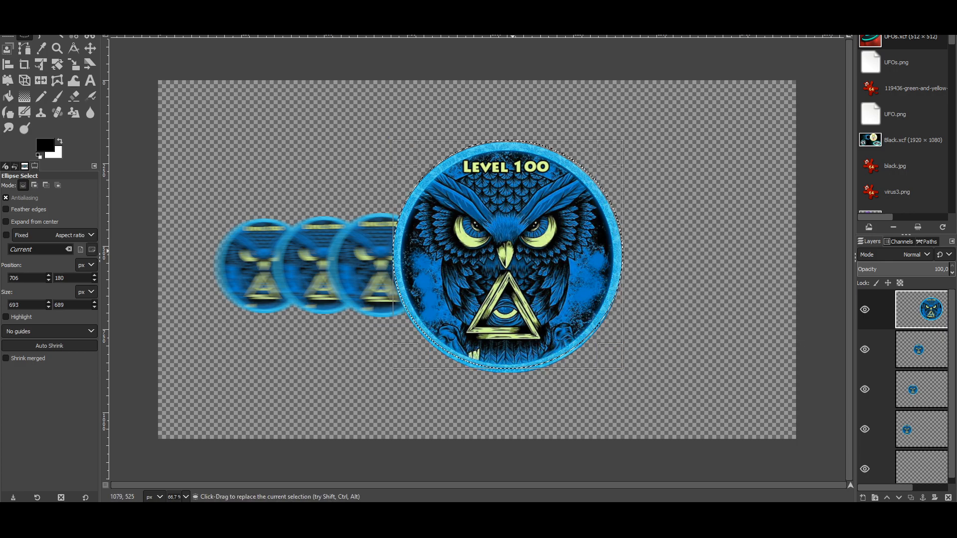
pyautogui.moveTo(609, 153); pyautogui.dragTo(607, 155)
pyautogui.moveTo(509, 361); pyautogui.dragTo(510, 364)
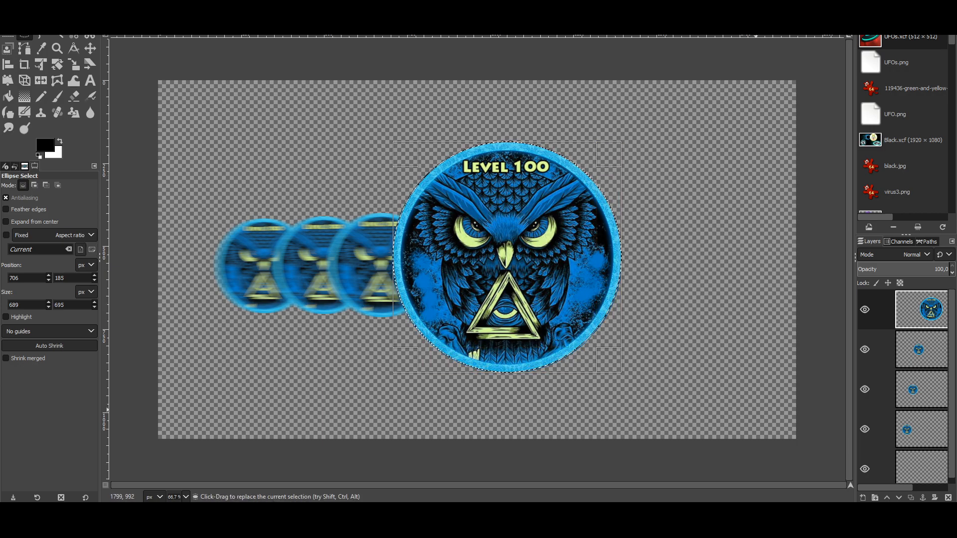
# Step: Add a new transparent layer and pick a bright orange background colour
pyautogui.rightClick(884, 309)
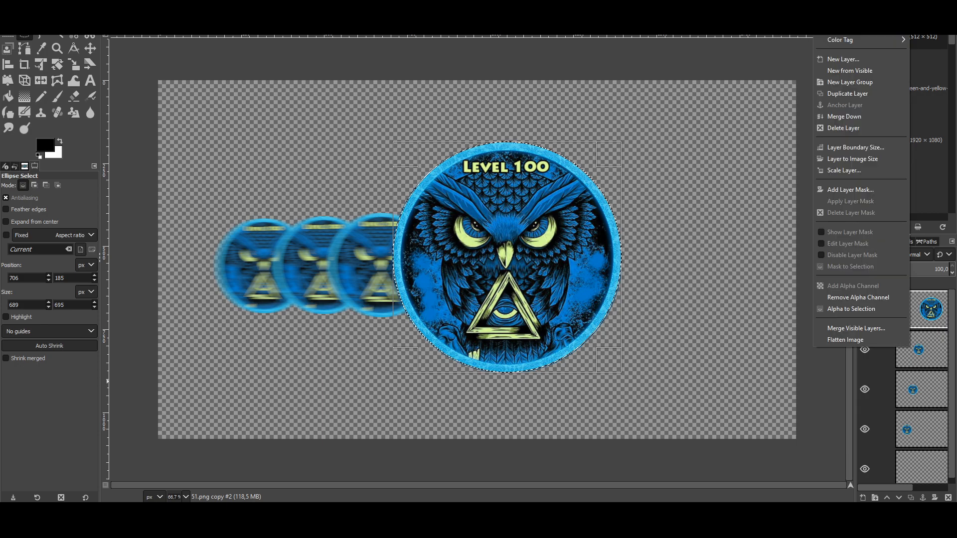
pyautogui.click(843, 60)
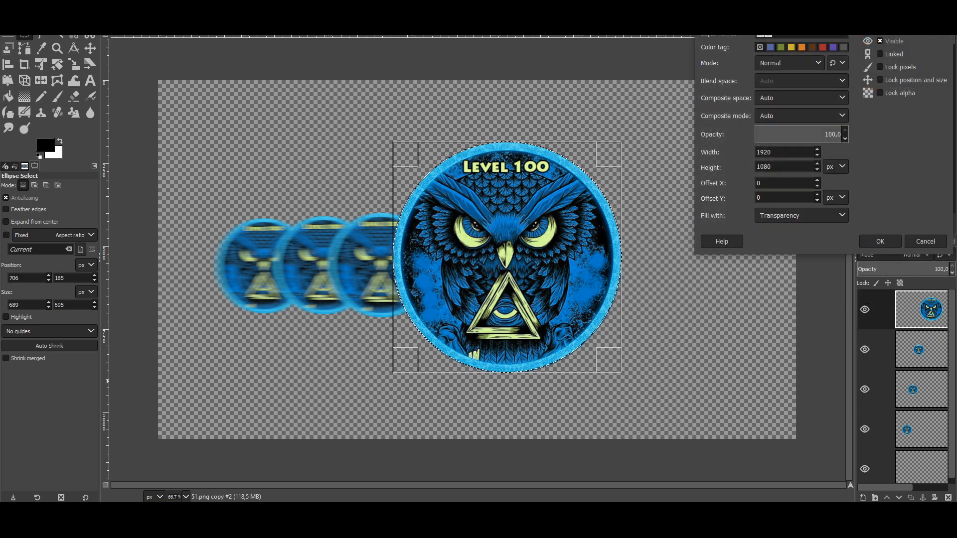
pyautogui.click(880, 241)
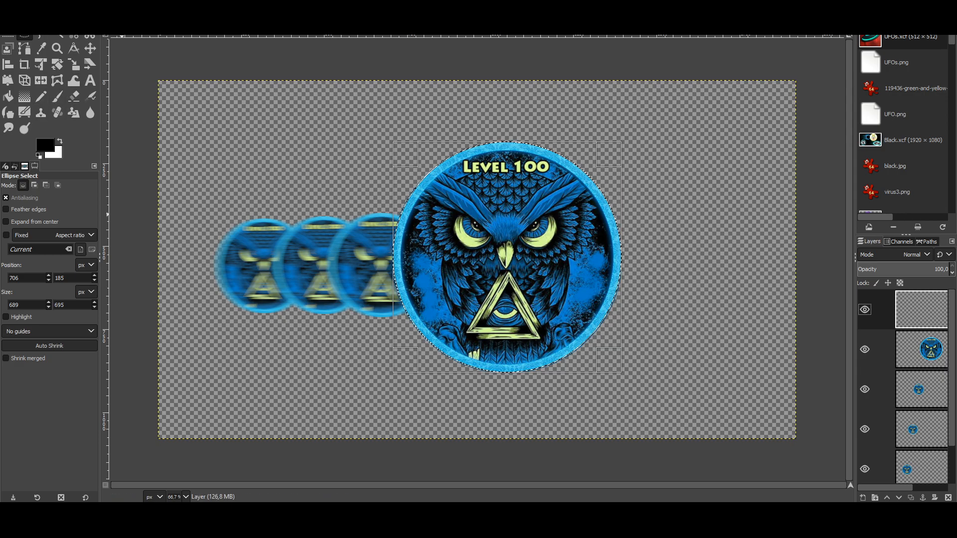
pyautogui.click(8, 96)
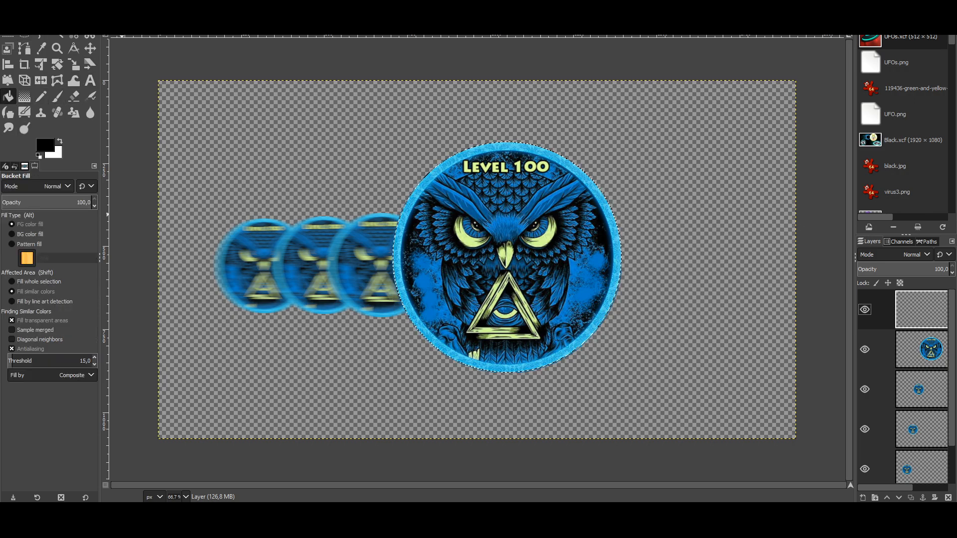
pyautogui.click(55, 154)
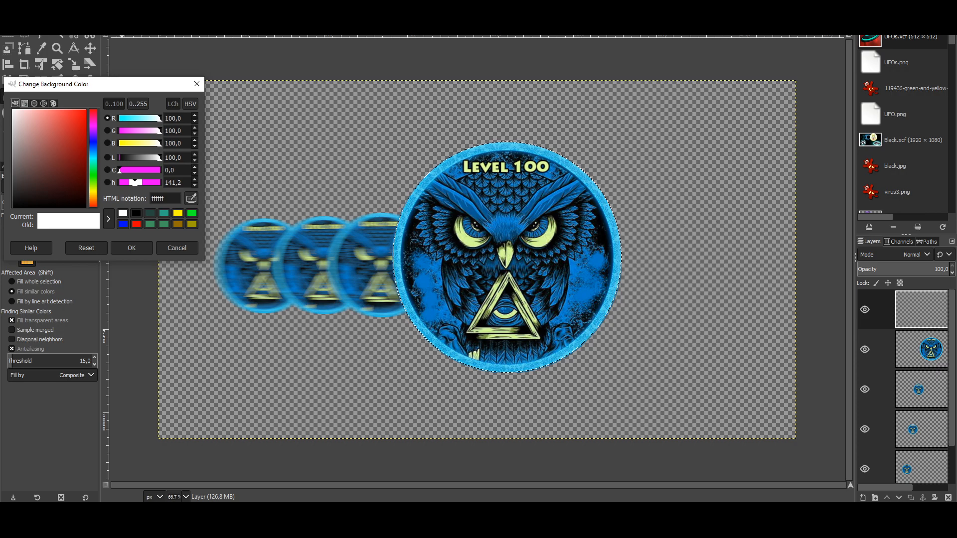
pyautogui.click(93, 198)
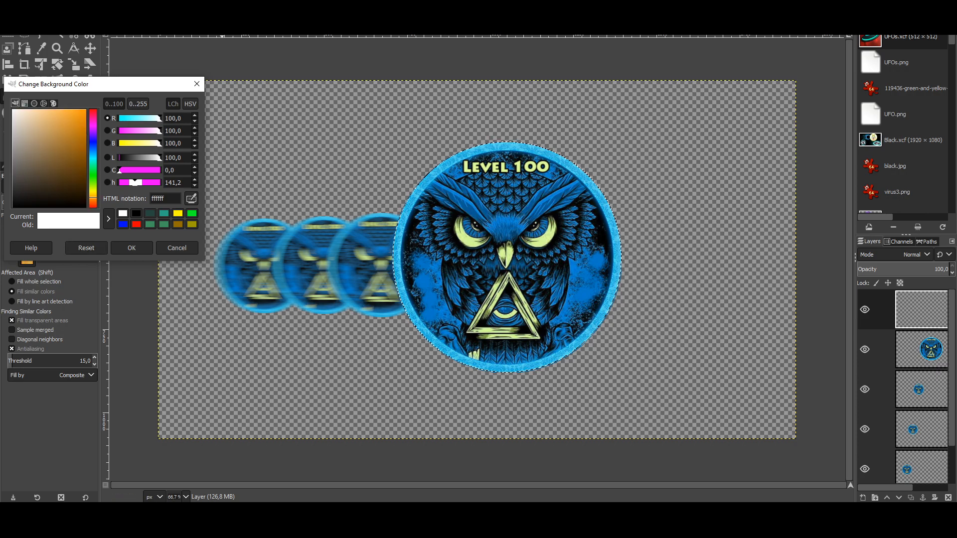
pyautogui.moveTo(83, 116); pyautogui.dragTo(86, 109)
pyautogui.click(132, 248)
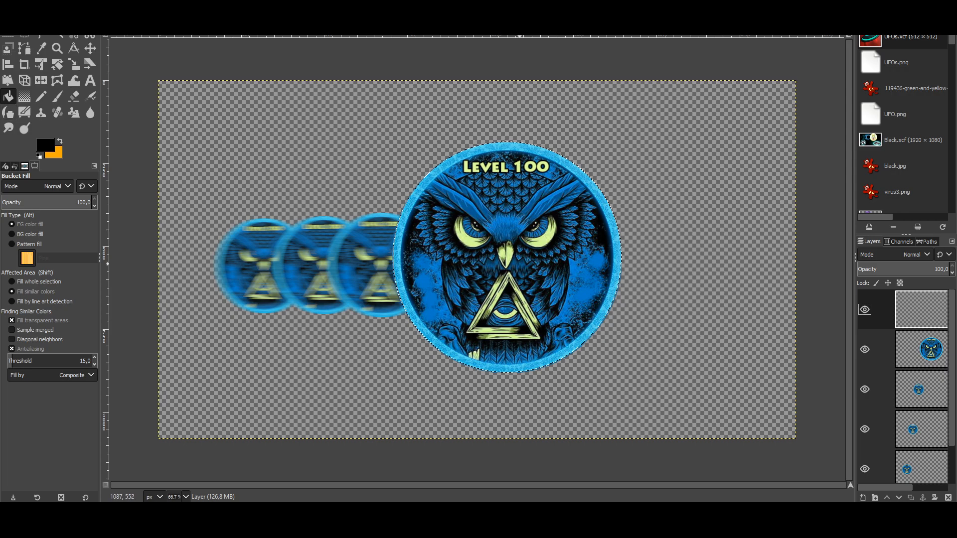
# Step: Fill the circle selection with orange and move that layer beneath the owl badge layer
pyautogui.click(520, 263)
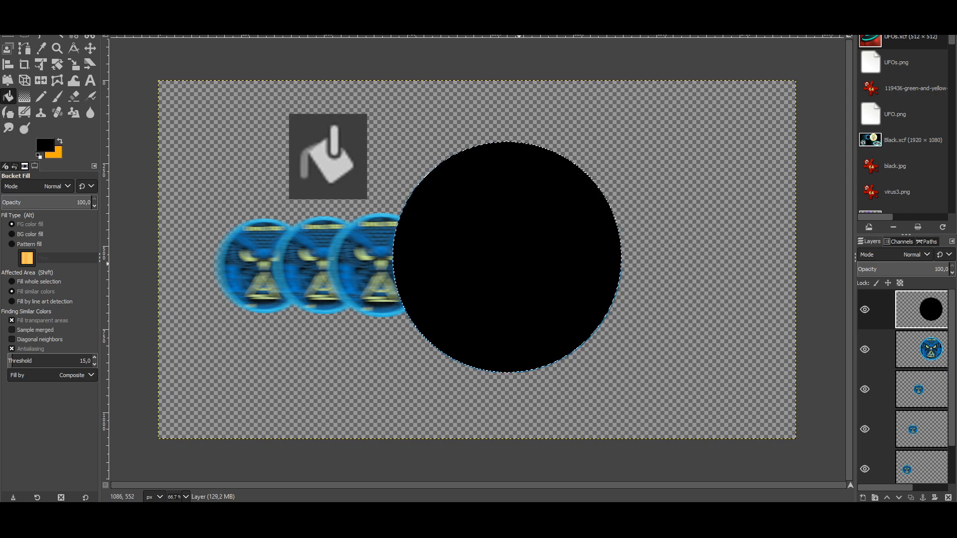
pyautogui.hotkey('ctrl', 'z')
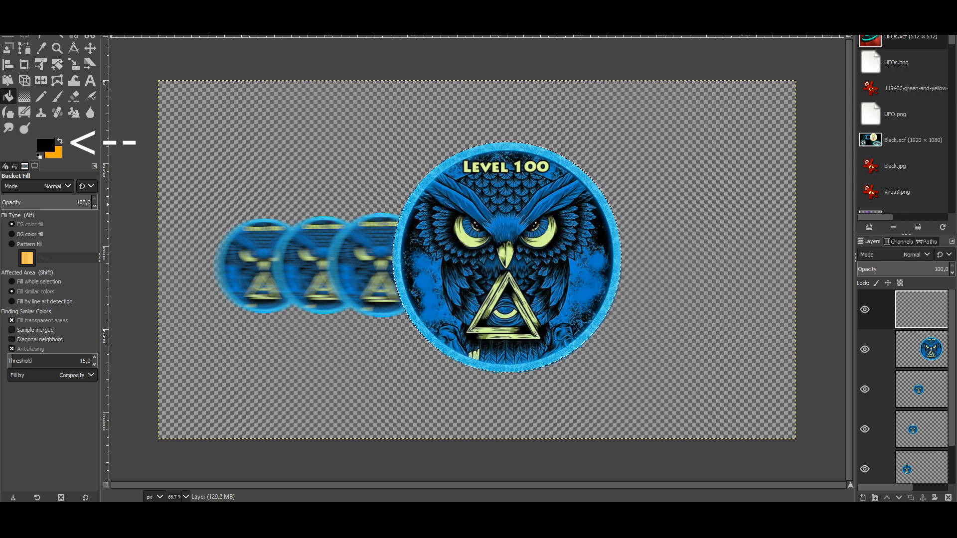
pyautogui.press('x')
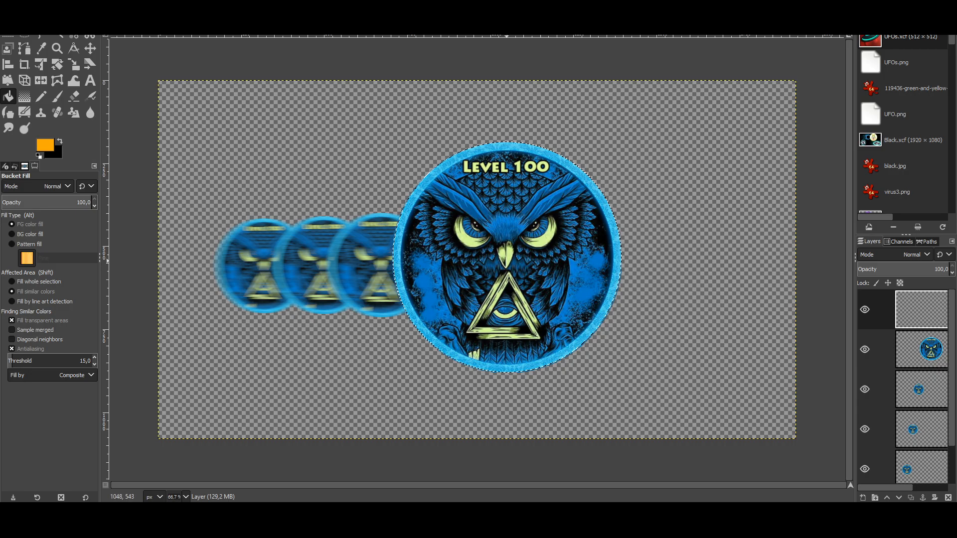
pyautogui.click(508, 259)
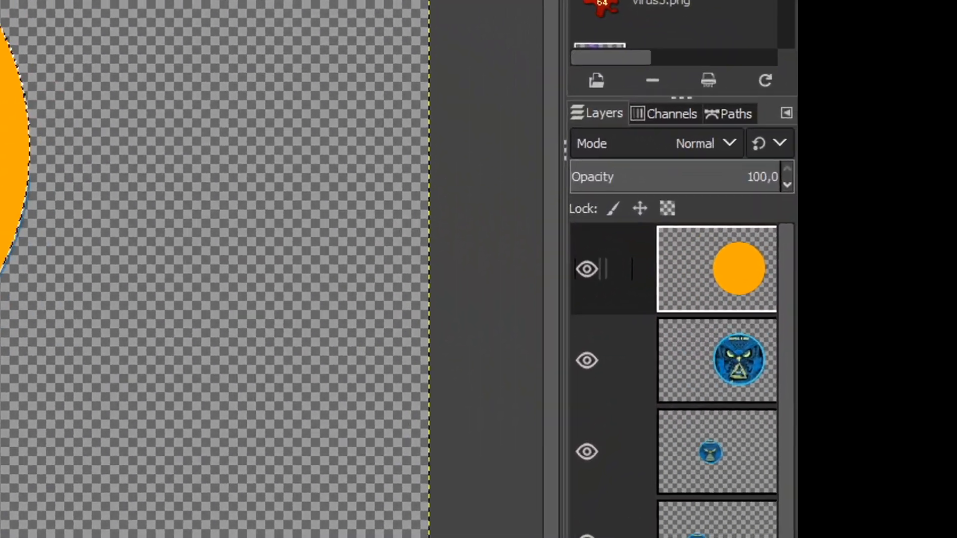
pyautogui.moveTo(717, 269); pyautogui.dragTo(755, 417)
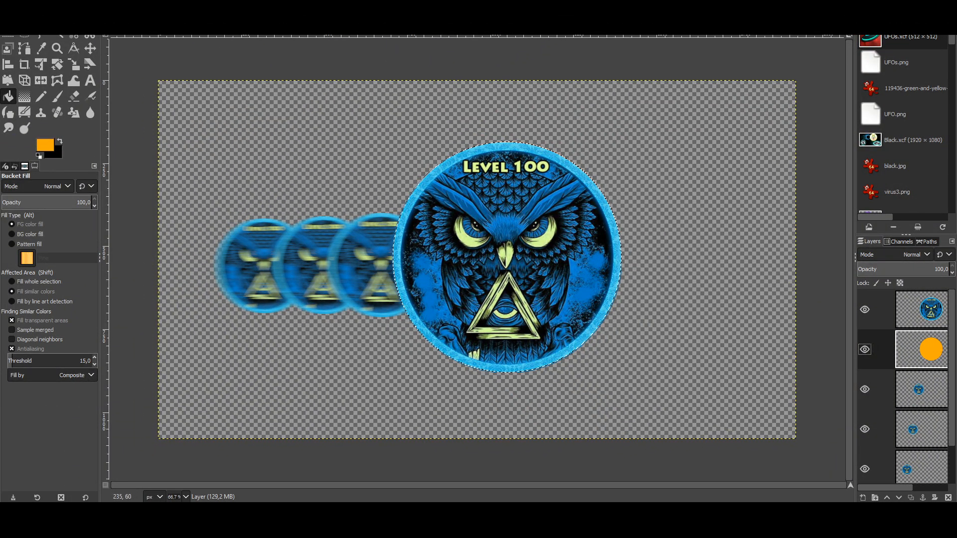
pyautogui.click(7, 48)
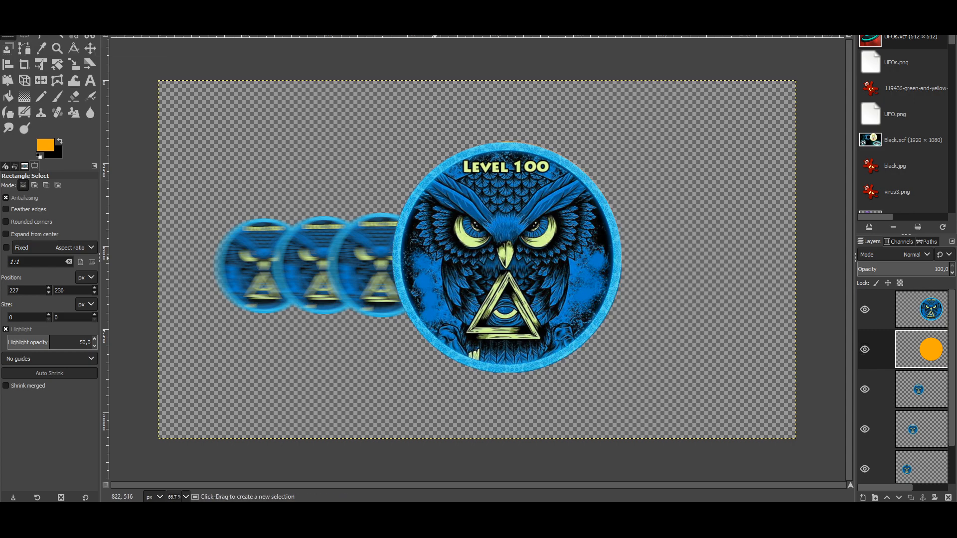
pyautogui.moveTo(222, 131); pyautogui.dragTo(330, 216)
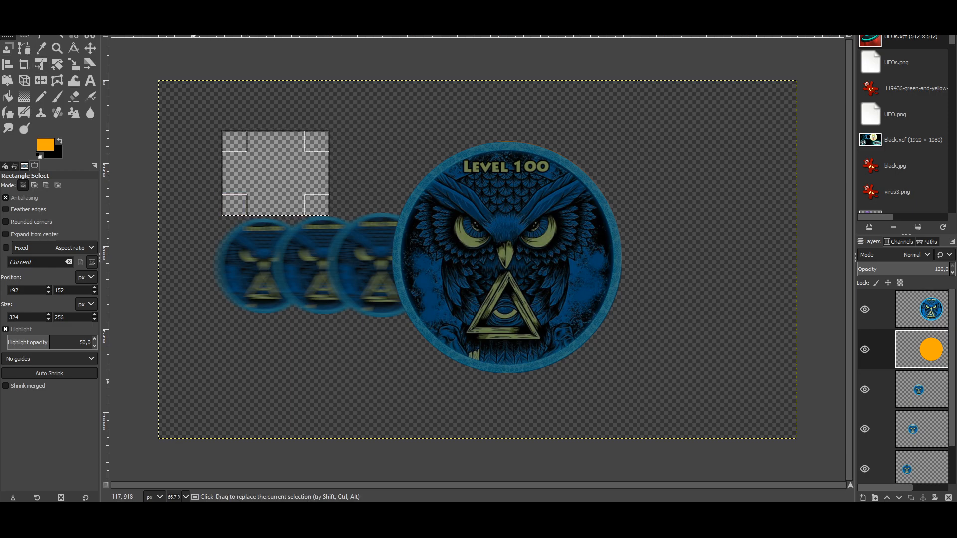
pyautogui.click(218, 372)
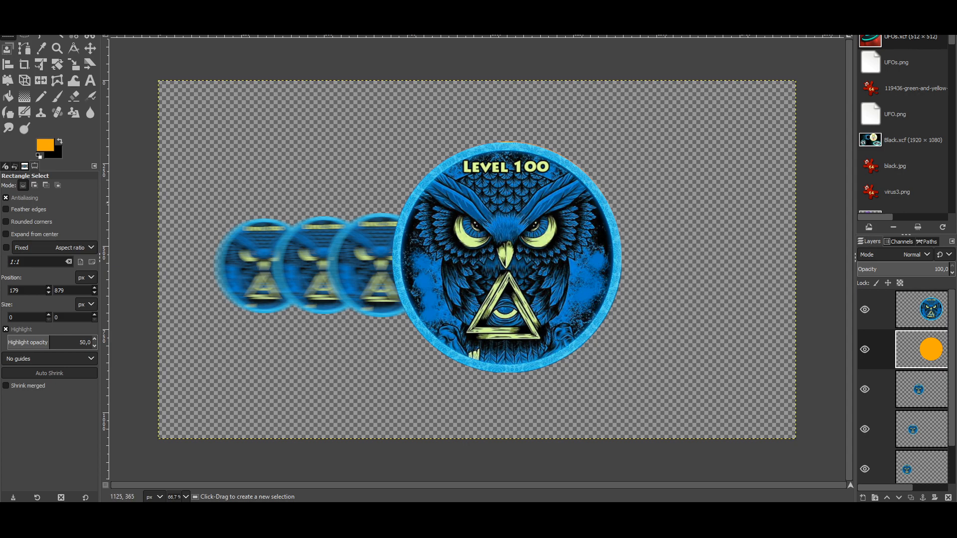
# Step: Apply Zoom Motion Blur to the orange circle: centre X 0.663, Y 0.584, blurring factor 0.172
pyautogui.click(191, 6)
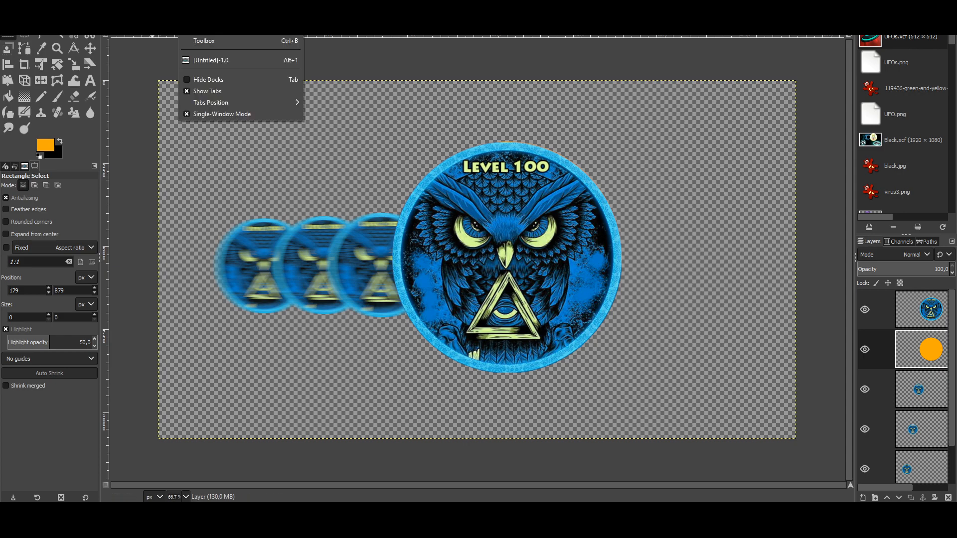
pyautogui.moveTo(167, 7)
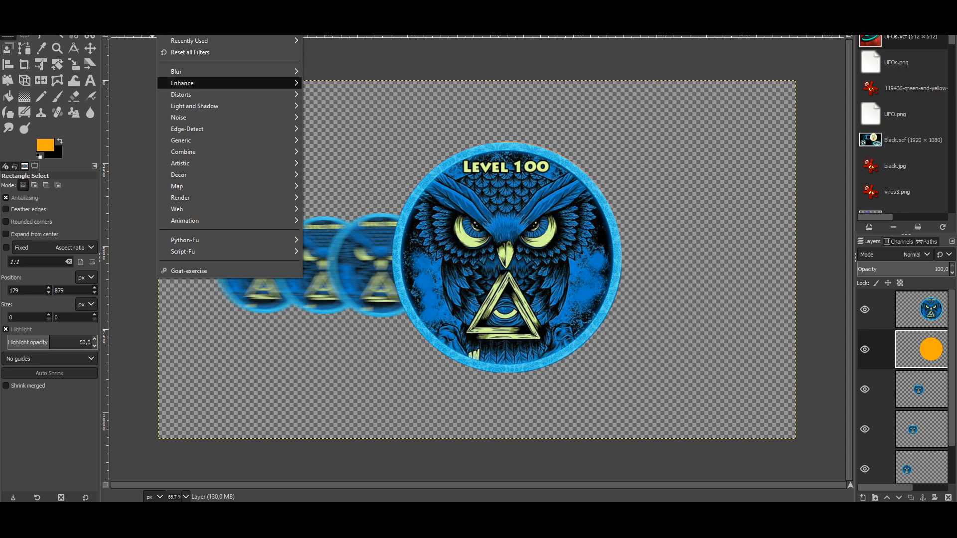
pyautogui.moveTo(179, 71)
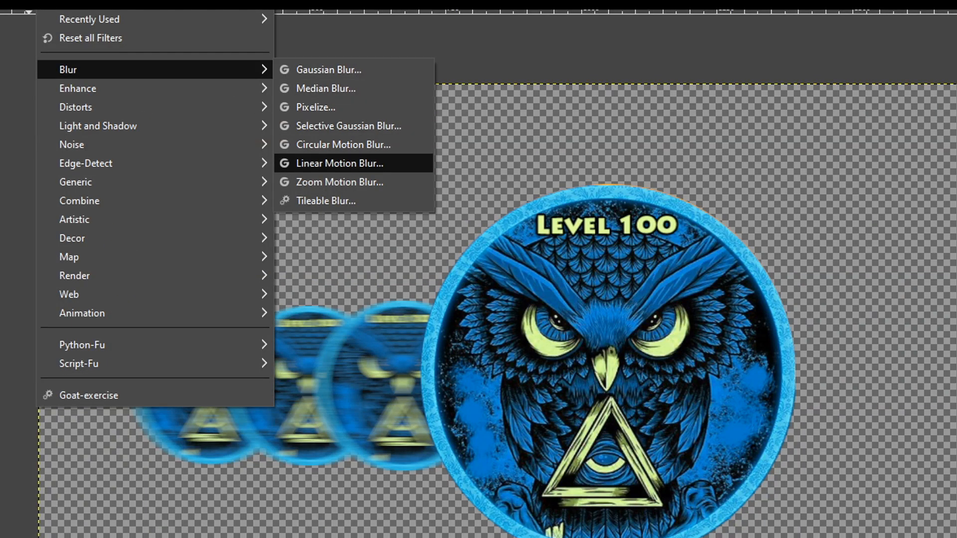
pyautogui.click(339, 182)
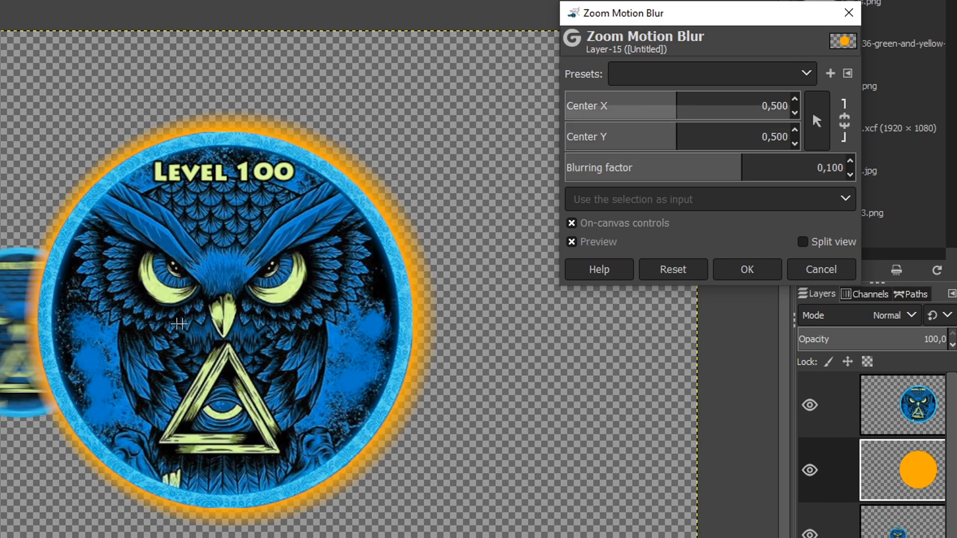
pyautogui.click(844, 121)
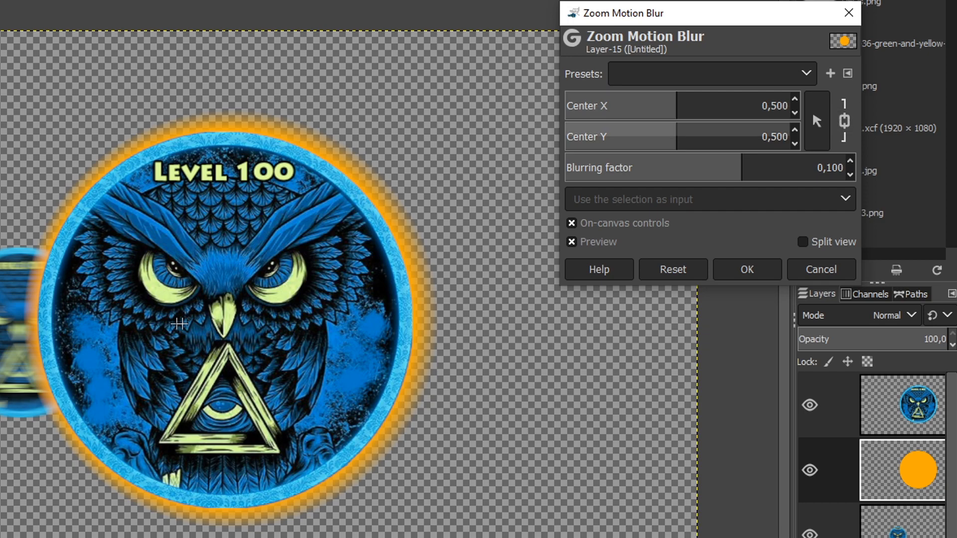
pyautogui.click(844, 121)
pyautogui.moveTo(698, 144); pyautogui.dragTo(729, 144)
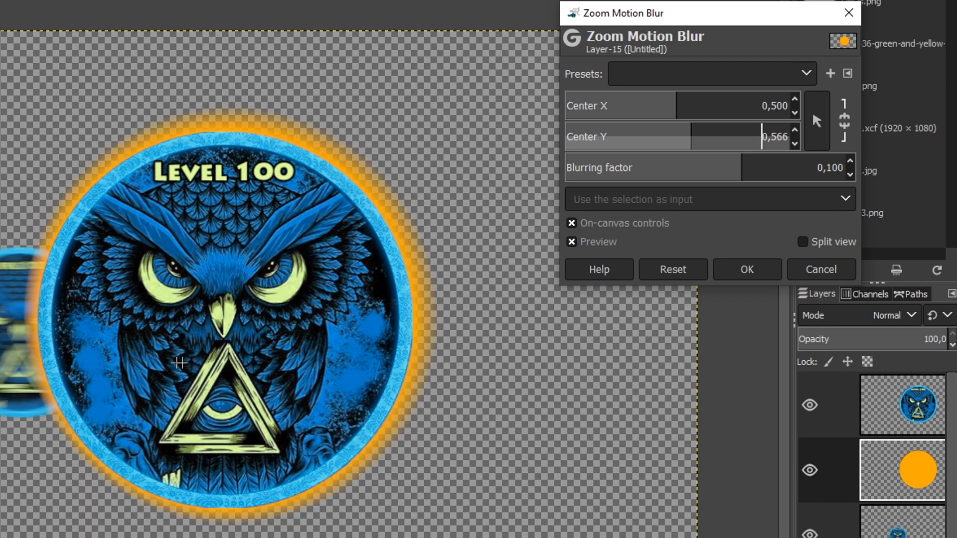
pyautogui.moveTo(677, 99); pyautogui.dragTo(713, 99)
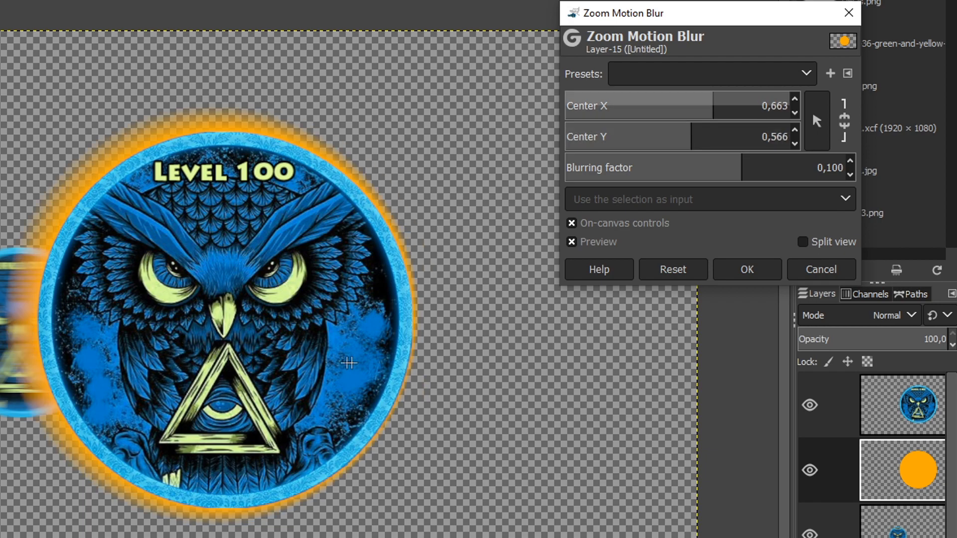
pyautogui.moveTo(691, 142); pyautogui.dragTo(763, 142)
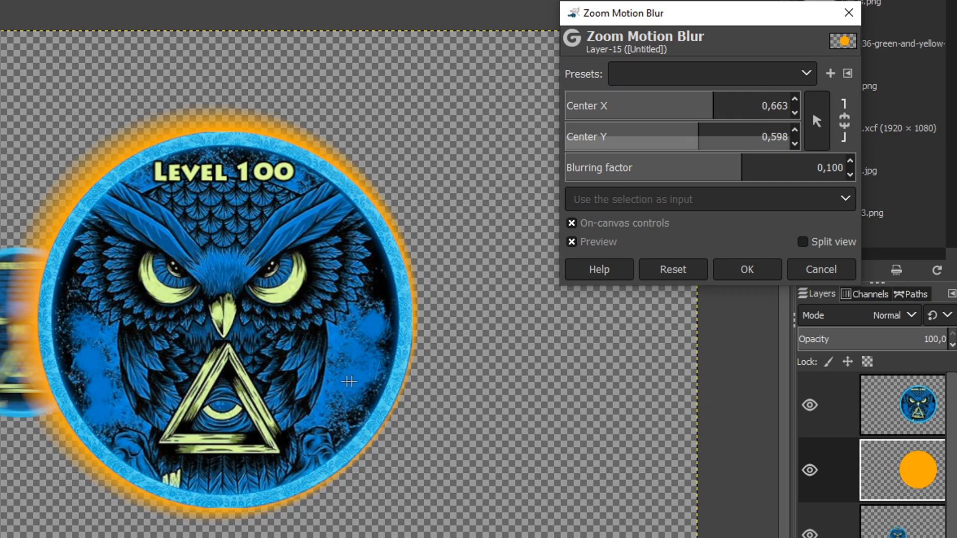
pyautogui.moveTo(348, 381)
pyautogui.mouseDown()
pyautogui.moveTo(349, 406)
pyautogui.moveTo(349, 372)
pyautogui.mouseUp()
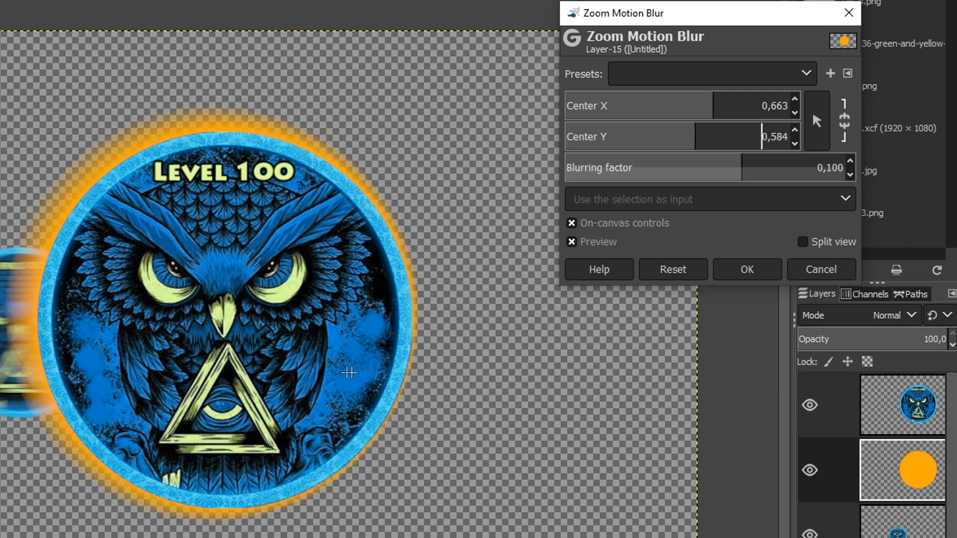
pyautogui.moveTo(741, 175); pyautogui.dragTo(780, 175)
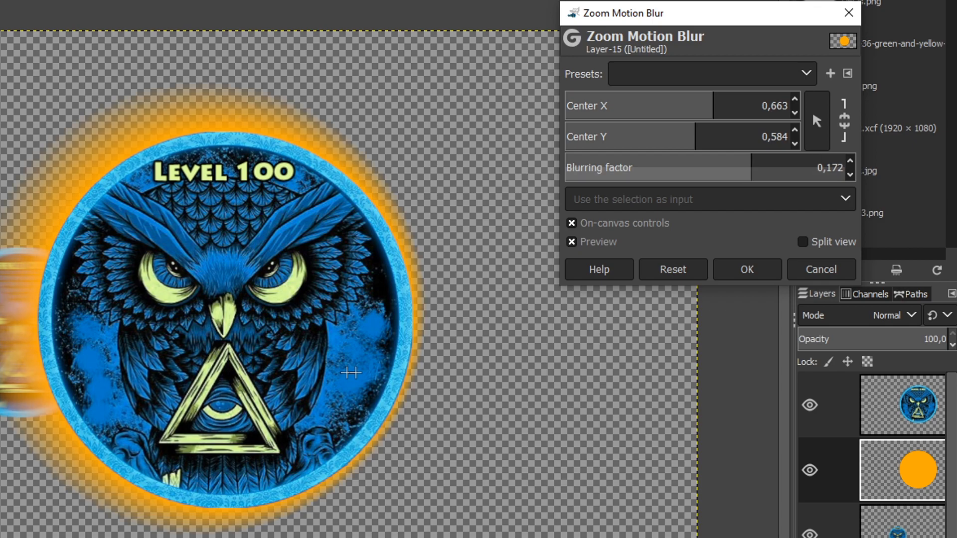
pyautogui.click(747, 269)
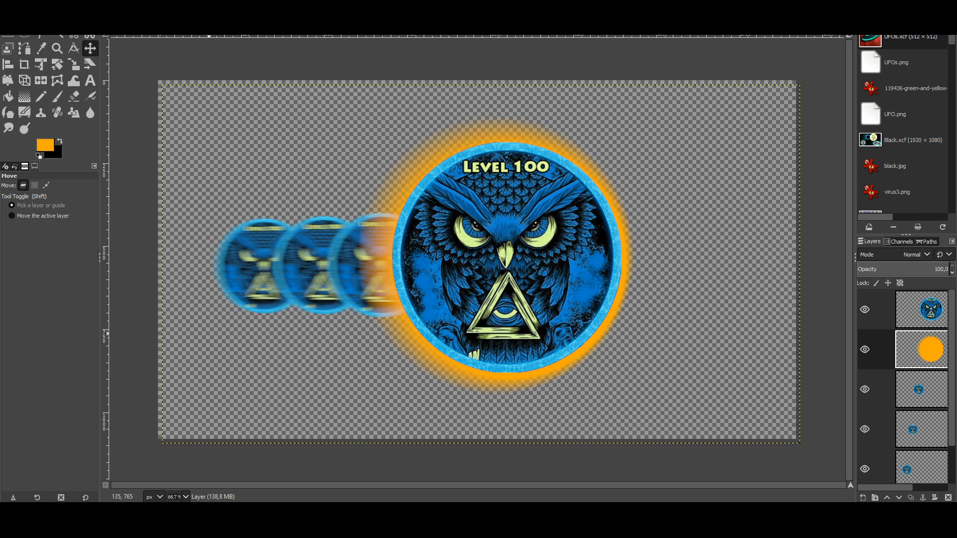
# Step: With the Smudge tool, pull the first spikes from the glow's upper-left edge and set brush size 40
pyautogui.press('r')
pyautogui.click(198, 395)
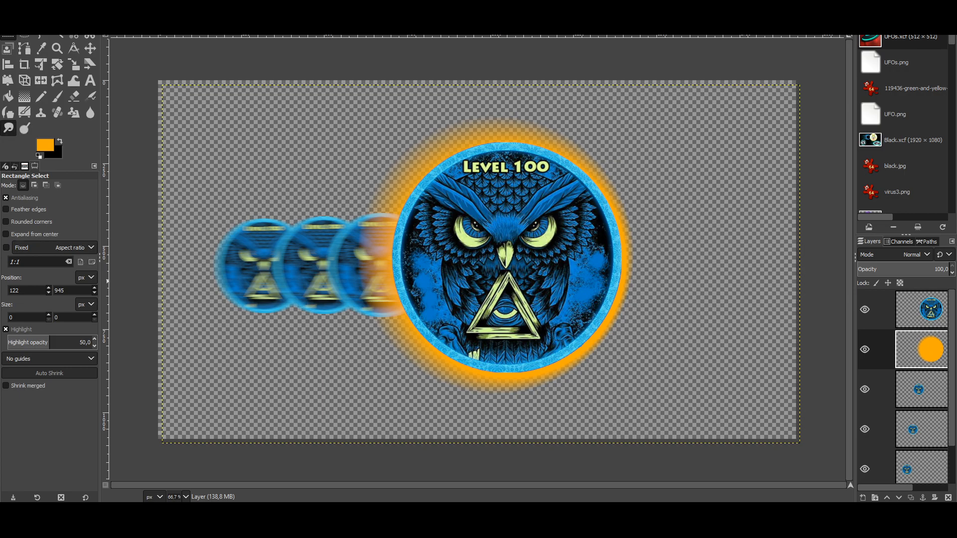
pyautogui.click(8, 128)
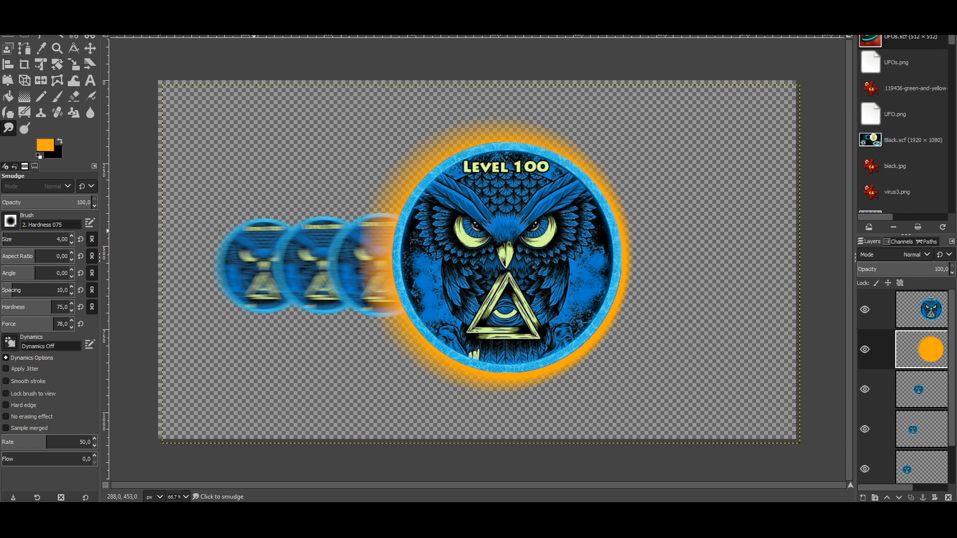
pyautogui.scroll(14, 56, 239)
pyautogui.scroll(1, 57, 239)
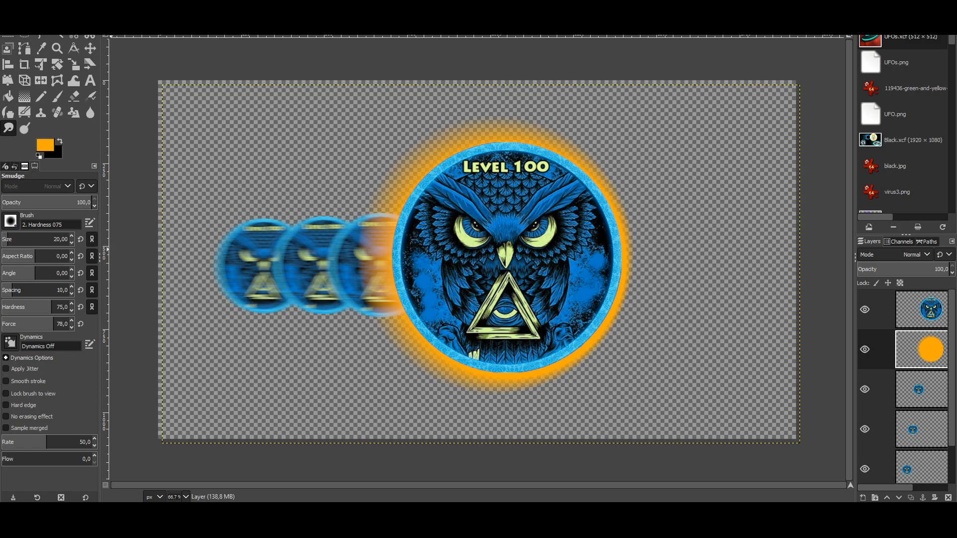
pyautogui.scroll(7, 54, 240)
pyautogui.moveTo(351, 179); pyautogui.dragTo(324, 164)
pyautogui.press('BackSpace')
pyautogui.write('4')
pyautogui.press('Return')
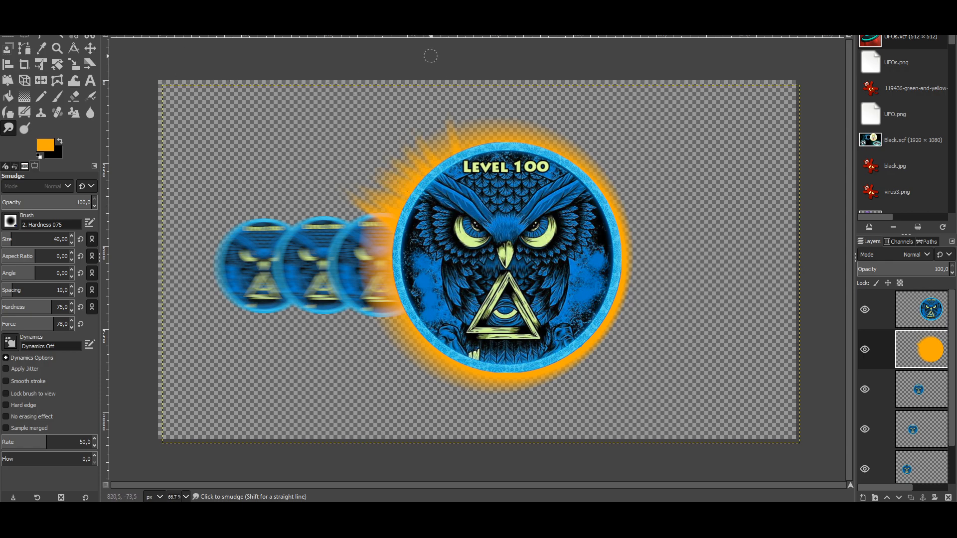
# Step: Smudge spikes outward from the glow's top, upper-right and right edges
pyautogui.moveTo(466, 184)
pyautogui.mouseDown()
pyautogui.moveTo(396, 48)
pyautogui.moveTo(463, 43)
pyautogui.mouseUp()
pyautogui.moveTo(490, 175)
pyautogui.mouseDown()
pyautogui.moveTo(495, 99)
pyautogui.moveTo(538, 63)
pyautogui.mouseUp()
pyautogui.moveTo(524, 179); pyautogui.dragTo(542, 115)
pyautogui.moveTo(551, 172); pyautogui.dragTo(579, 114)
pyautogui.moveTo(558, 178)
pyautogui.mouseDown()
pyautogui.moveTo(596, 124)
pyautogui.moveTo(624, 142)
pyautogui.mouseUp()
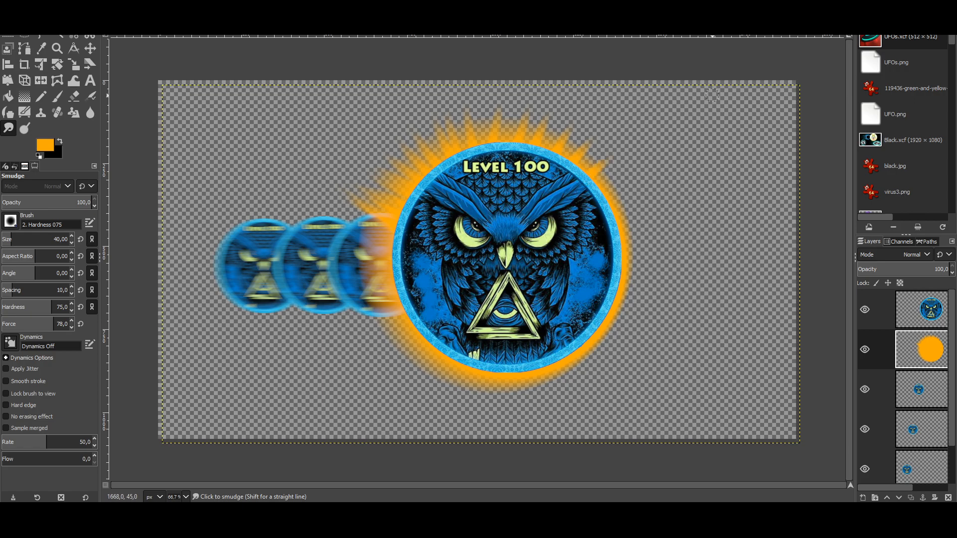
pyautogui.moveTo(574, 172); pyautogui.dragTo(611, 130)
pyautogui.moveTo(546, 223); pyautogui.dragTo(623, 198)
pyautogui.moveTo(570, 245); pyautogui.dragTo(634, 231)
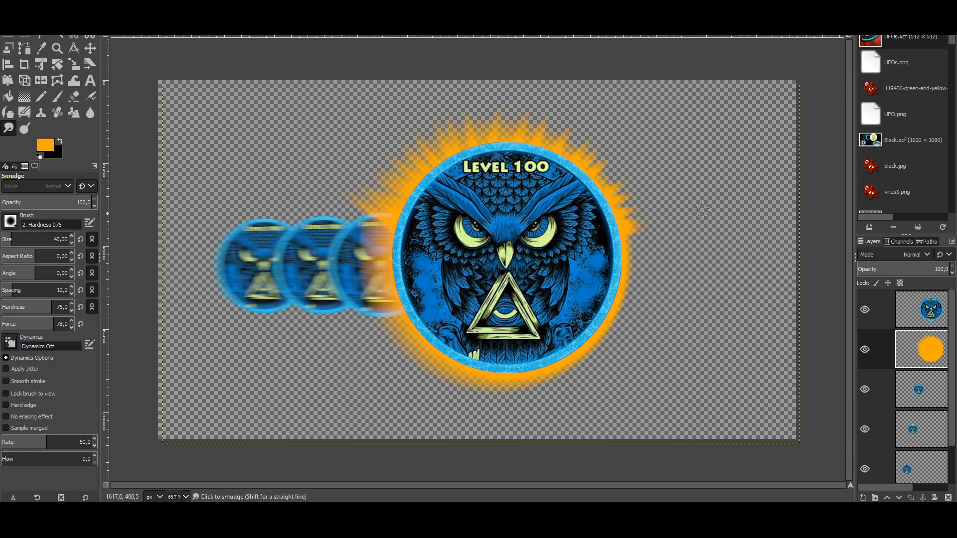
# Step: Smudge spikes outward along the glow's lower-right and bottom edges
pyautogui.moveTo(593, 289)
pyautogui.mouseDown()
pyautogui.moveTo(688, 348)
pyautogui.moveTo(588, 299)
pyautogui.moveTo(696, 388)
pyautogui.moveTo(679, 353)
pyautogui.moveTo(618, 292)
pyautogui.moveTo(740, 332)
pyautogui.moveTo(617, 279)
pyautogui.moveTo(734, 316)
pyautogui.moveTo(637, 296)
pyautogui.moveTo(631, 288)
pyautogui.moveTo(682, 311)
pyautogui.moveTo(620, 287)
pyautogui.moveTo(771, 335)
pyautogui.moveTo(624, 304)
pyautogui.moveTo(766, 368)
pyautogui.moveTo(639, 310)
pyautogui.moveTo(744, 361)
pyautogui.moveTo(616, 319)
pyautogui.moveTo(693, 377)
pyautogui.moveTo(605, 320)
pyautogui.moveTo(619, 333)
pyautogui.mouseUp()
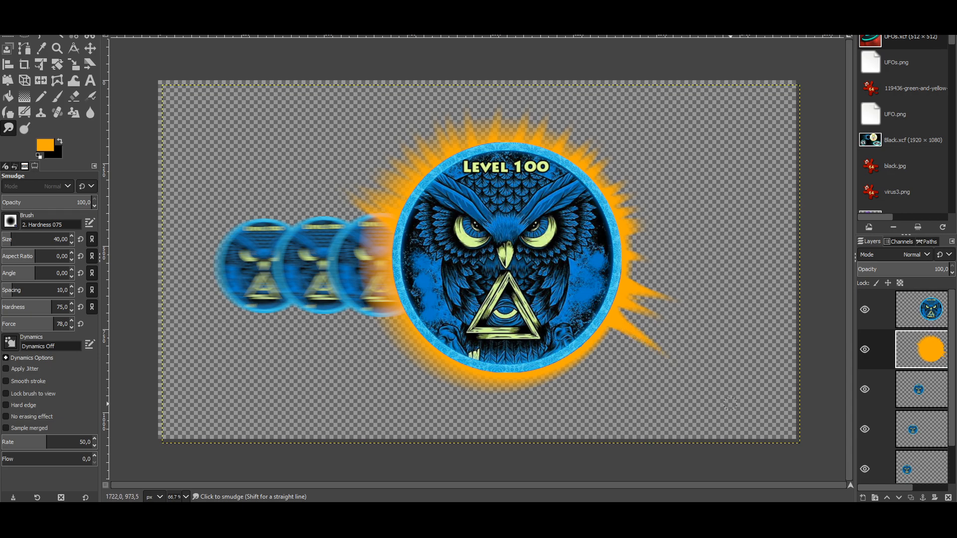
pyautogui.moveTo(586, 343); pyautogui.dragTo(654, 403)
pyautogui.moveTo(597, 336); pyautogui.dragTo(645, 366)
pyautogui.moveTo(574, 361); pyautogui.dragTo(619, 411)
pyautogui.moveTo(543, 370)
pyautogui.mouseDown()
pyautogui.moveTo(580, 415)
pyautogui.moveTo(576, 387)
pyautogui.moveTo(581, 396)
pyautogui.mouseUp()
pyautogui.moveTo(536, 373); pyautogui.dragTo(554, 417)
pyautogui.moveTo(518, 375); pyautogui.dragTo(530, 420)
pyautogui.moveTo(504, 377); pyautogui.dragTo(508, 415)
pyautogui.moveTo(492, 380)
pyautogui.mouseDown()
pyautogui.moveTo(489, 404)
pyautogui.moveTo(488, 382)
pyautogui.moveTo(471, 414)
pyautogui.mouseUp()
# Step: Smudge spikes from the glow's lower-left and left edges, then add more at the upper right
pyautogui.moveTo(465, 378)
pyautogui.mouseDown()
pyautogui.moveTo(453, 405)
pyautogui.moveTo(428, 393)
pyautogui.mouseUp()
pyautogui.moveTo(441, 360); pyautogui.dragTo(419, 386)
pyautogui.moveTo(431, 360)
pyautogui.mouseDown()
pyautogui.moveTo(415, 376)
pyautogui.moveTo(390, 374)
pyautogui.mouseUp()
pyautogui.moveTo(414, 342)
pyautogui.mouseDown()
pyautogui.moveTo(395, 363)
pyautogui.moveTo(385, 350)
pyautogui.mouseUp()
pyautogui.moveTo(400, 326)
pyautogui.mouseDown()
pyautogui.moveTo(377, 345)
pyautogui.moveTo(369, 325)
pyautogui.mouseUp()
pyautogui.moveTo(396, 305); pyautogui.dragTo(355, 312)
pyautogui.moveTo(393, 292)
pyautogui.mouseDown()
pyautogui.moveTo(351, 301)
pyautogui.moveTo(347, 289)
pyautogui.mouseUp()
pyautogui.moveTo(391, 274)
pyautogui.mouseDown()
pyautogui.moveTo(343, 280)
pyautogui.moveTo(347, 255)
pyautogui.mouseUp()
pyautogui.moveTo(392, 251)
pyautogui.mouseDown()
pyautogui.moveTo(346, 244)
pyautogui.moveTo(350, 236)
pyautogui.mouseUp()
pyautogui.moveTo(393, 236); pyautogui.dragTo(348, 230)
pyautogui.moveTo(375, 277)
pyautogui.mouseDown()
pyautogui.moveTo(339, 279)
pyautogui.moveTo(339, 265)
pyautogui.mouseUp()
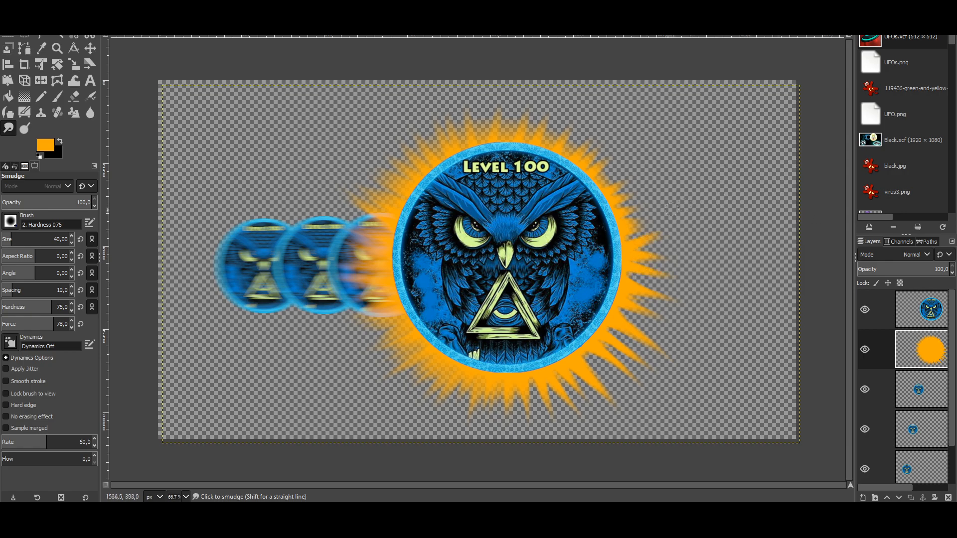
pyautogui.moveTo(607, 179)
pyautogui.mouseDown()
pyautogui.moveTo(659, 151)
pyautogui.moveTo(609, 141)
pyautogui.mouseUp()
pyautogui.moveTo(569, 151); pyautogui.dragTo(598, 136)
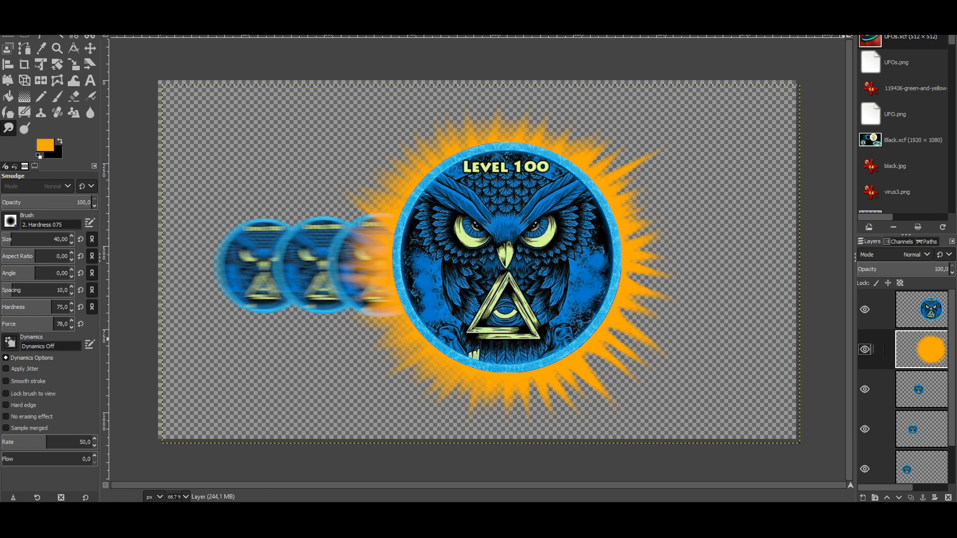
# Step: Copy and paste the sunburst into its own new layer, toggling it to compare
pyautogui.hotkey('ctrl', 'c')
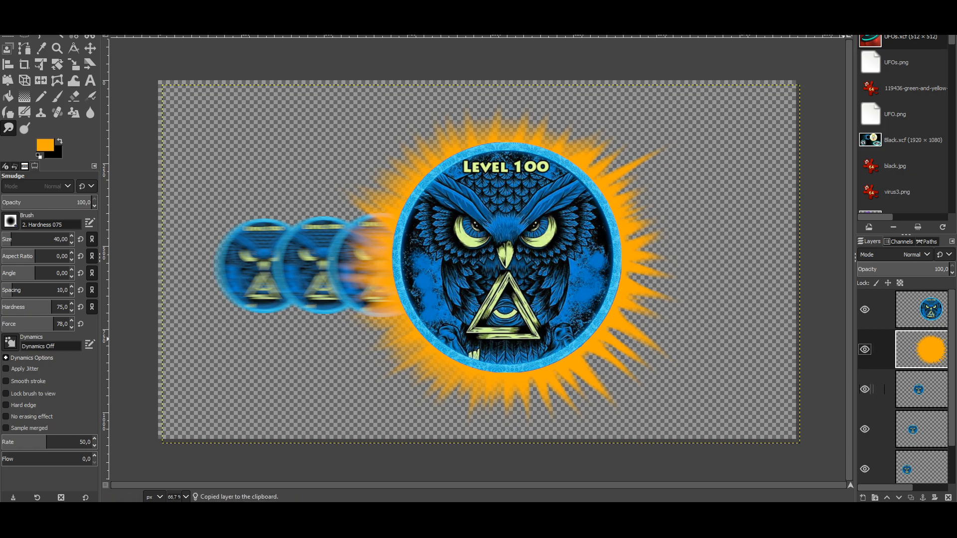
pyautogui.hotkey('ctrl', 'v')
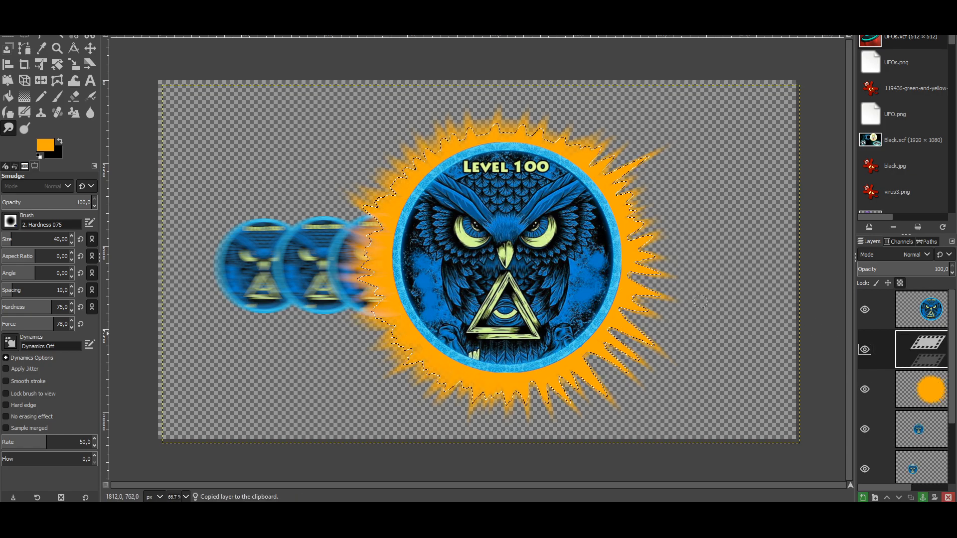
pyautogui.rightClick(916, 353)
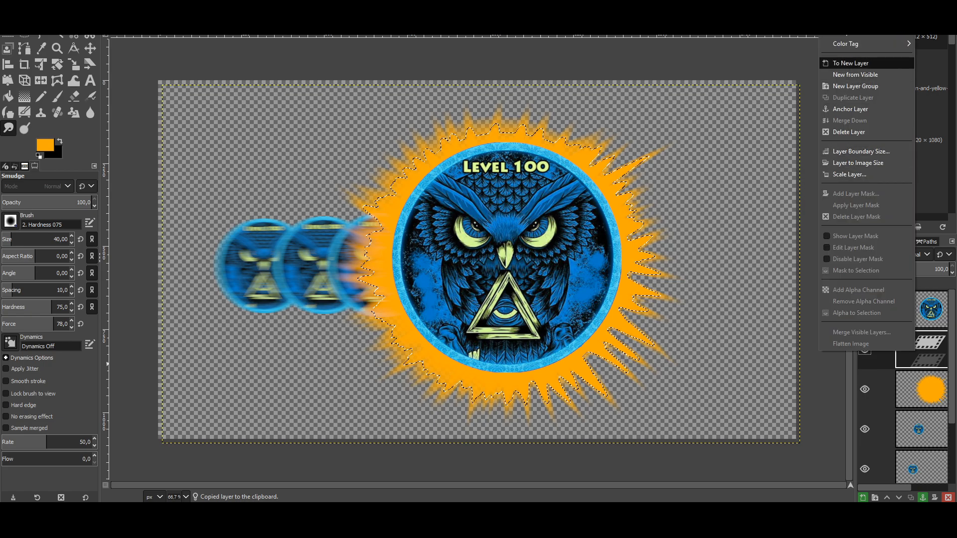
pyautogui.click(867, 70)
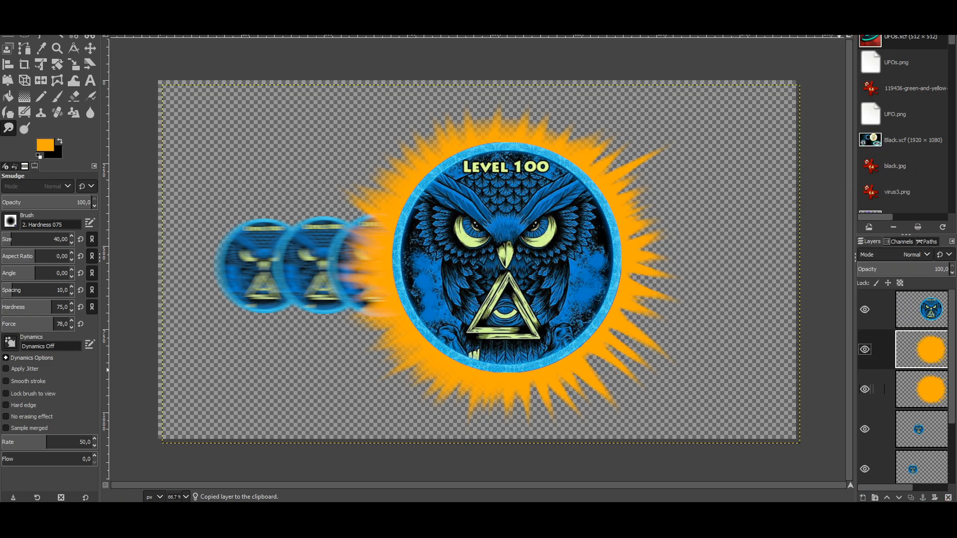
pyautogui.click(864, 348)
pyautogui.click(865, 349)
pyautogui.click(864, 349)
pyautogui.click(864, 349)
pyautogui.click(865, 349)
pyautogui.click(865, 349)
pyautogui.click(865, 349)
pyautogui.click(865, 349)
# Step: Colorize the sun copy with a bright yellow dcd616 tint
pyautogui.click(102, 5)
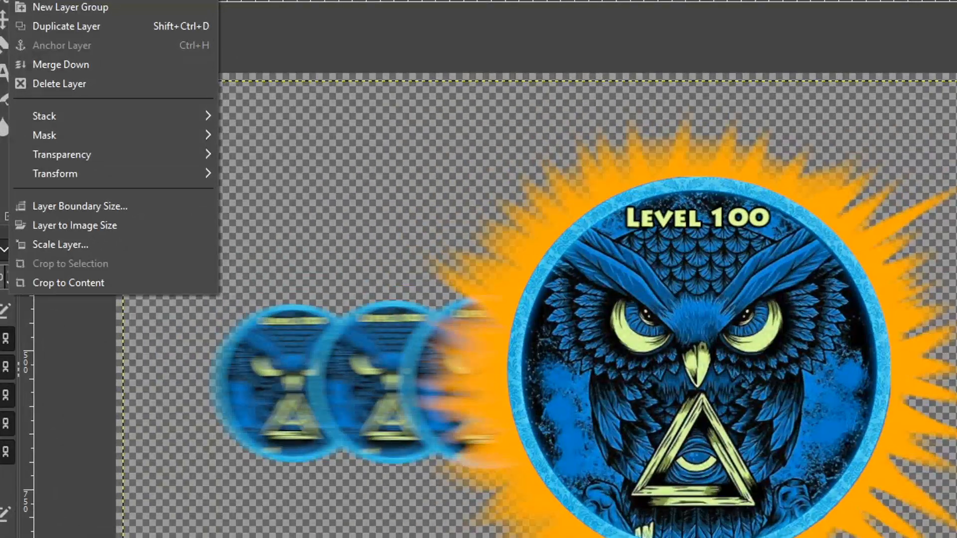
pyautogui.moveTo(59, 0)
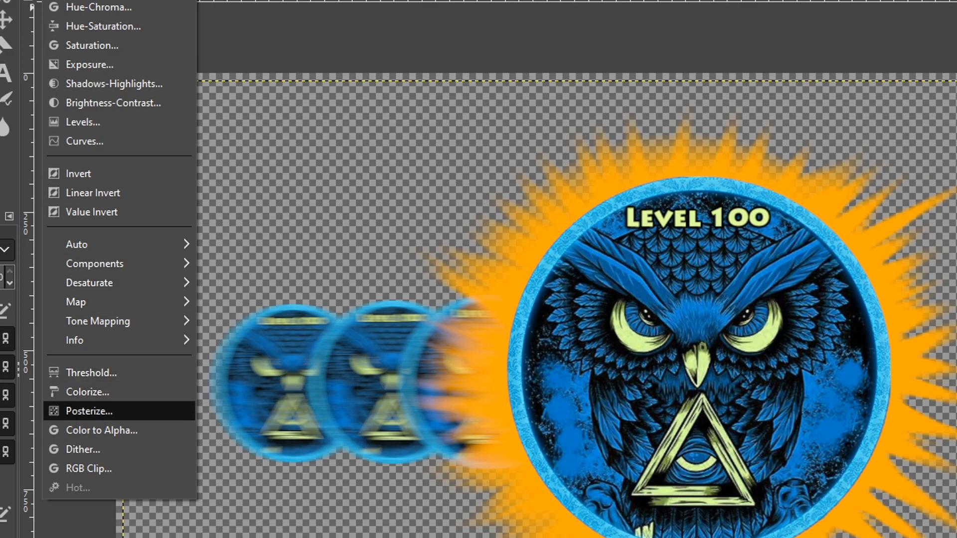
pyautogui.click(87, 392)
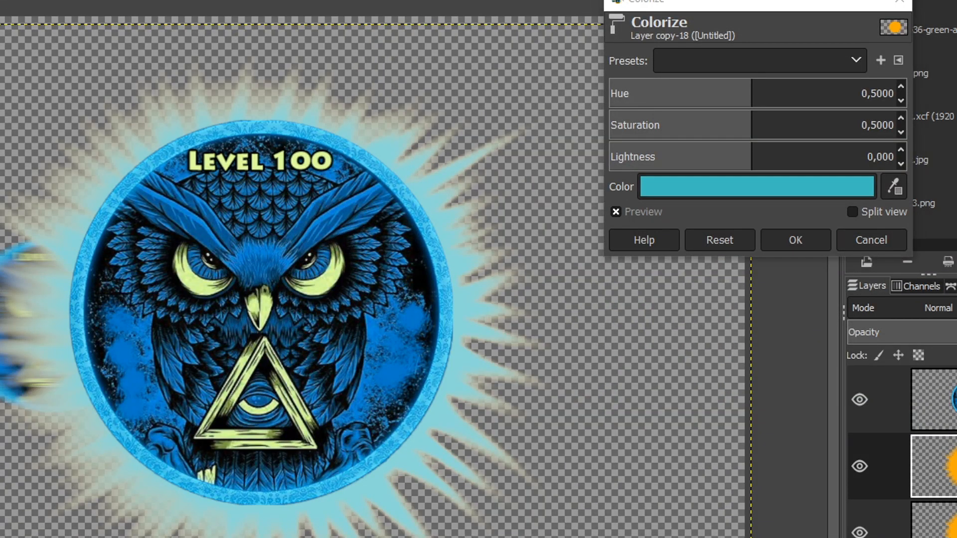
pyautogui.click(737, 187)
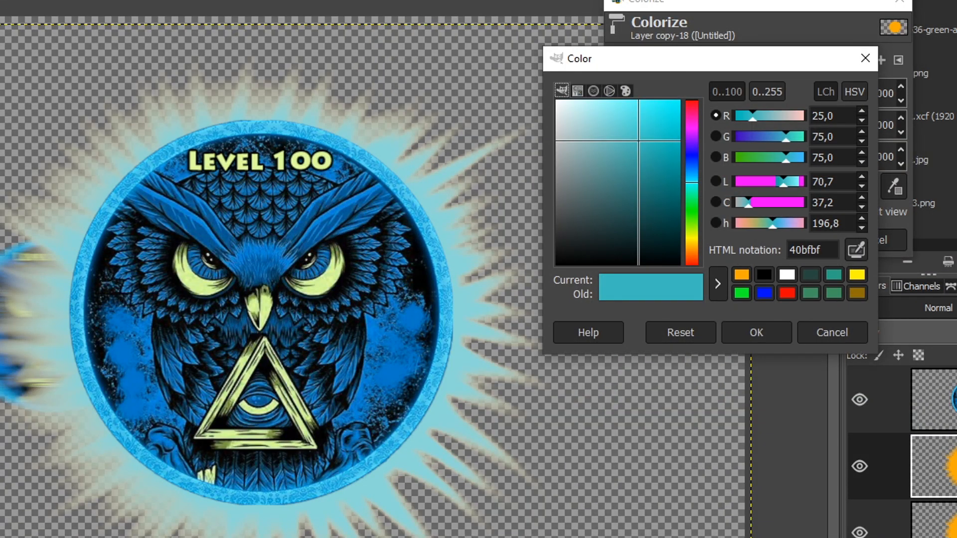
pyautogui.click(691, 239)
pyautogui.moveTo(638, 141); pyautogui.dragTo(668, 122)
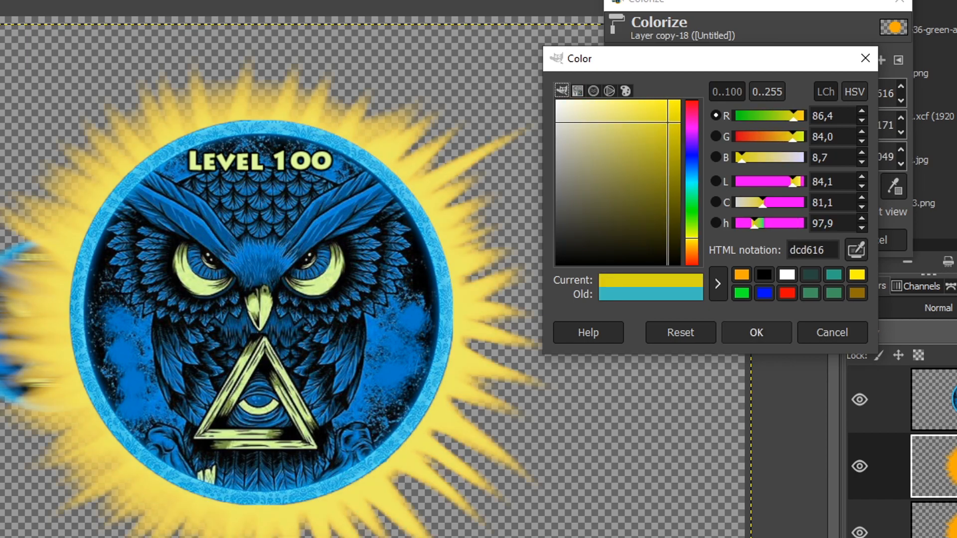
pyautogui.click(756, 332)
pyautogui.click(792, 239)
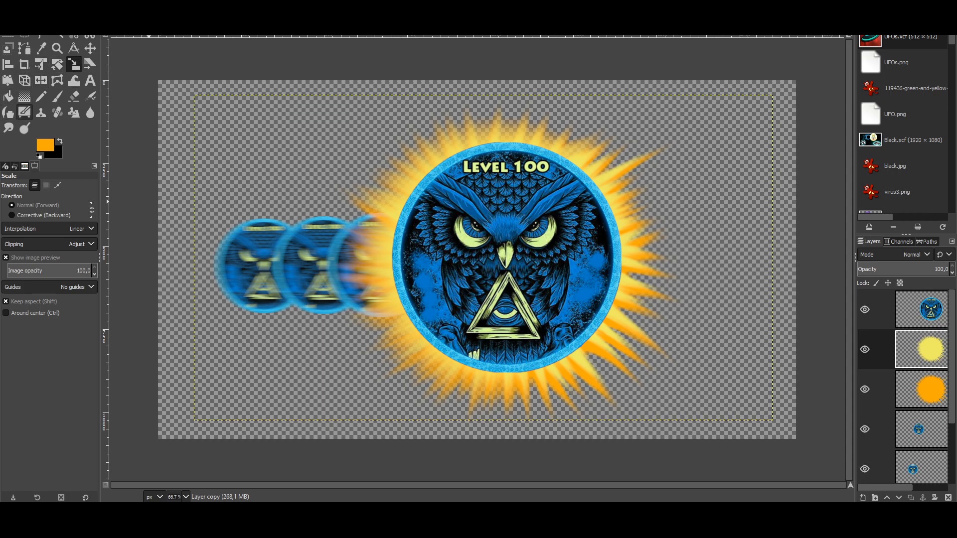
# Step: Rotate the yellow sun layer by -9.14° and nudge it slightly downward
pyautogui.click(57, 64)
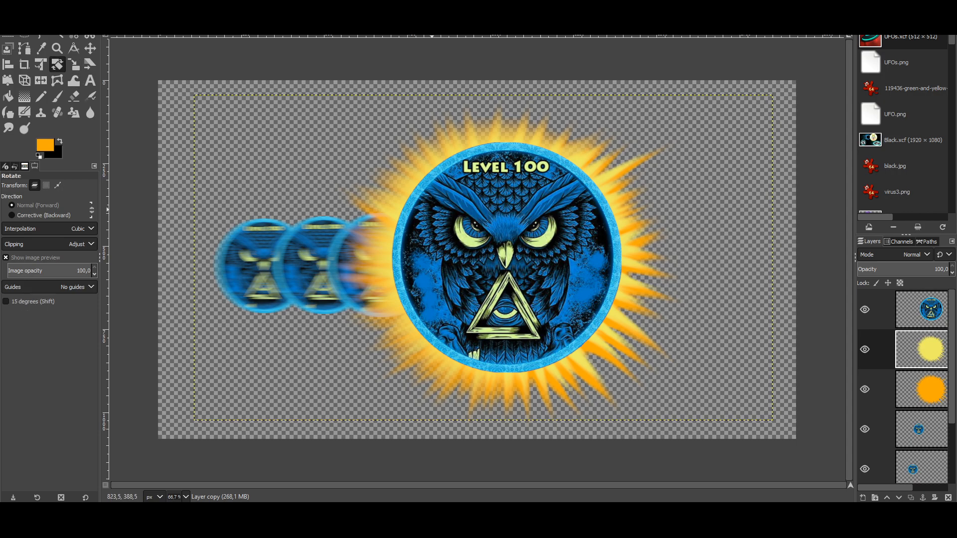
pyautogui.moveTo(432, 209); pyautogui.dragTo(395, 195)
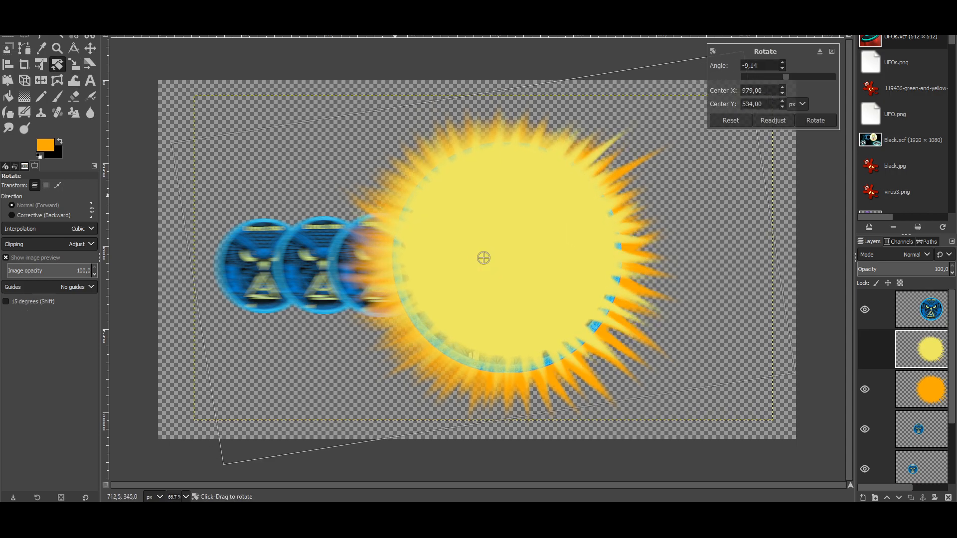
pyautogui.click(815, 120)
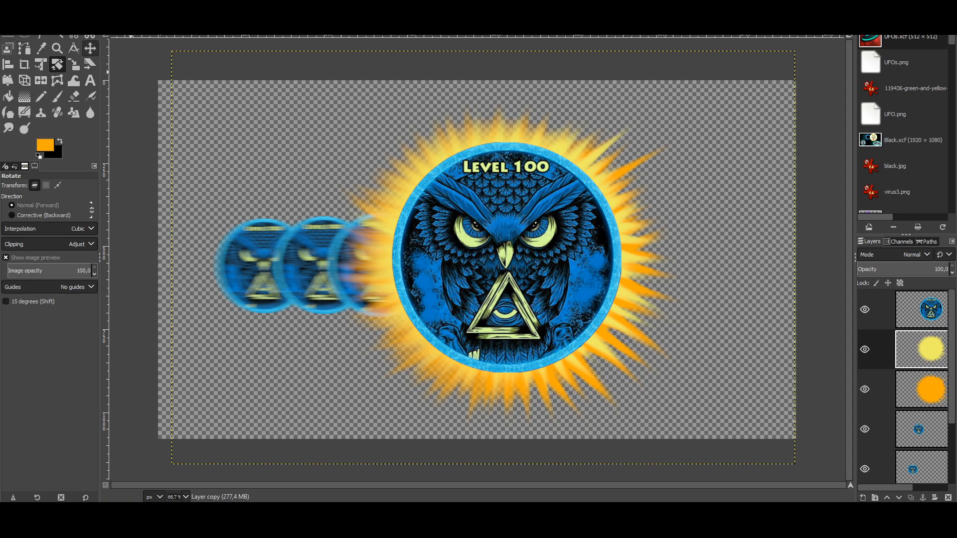
pyautogui.click(90, 48)
pyautogui.moveTo(483, 255); pyautogui.dragTo(488, 267)
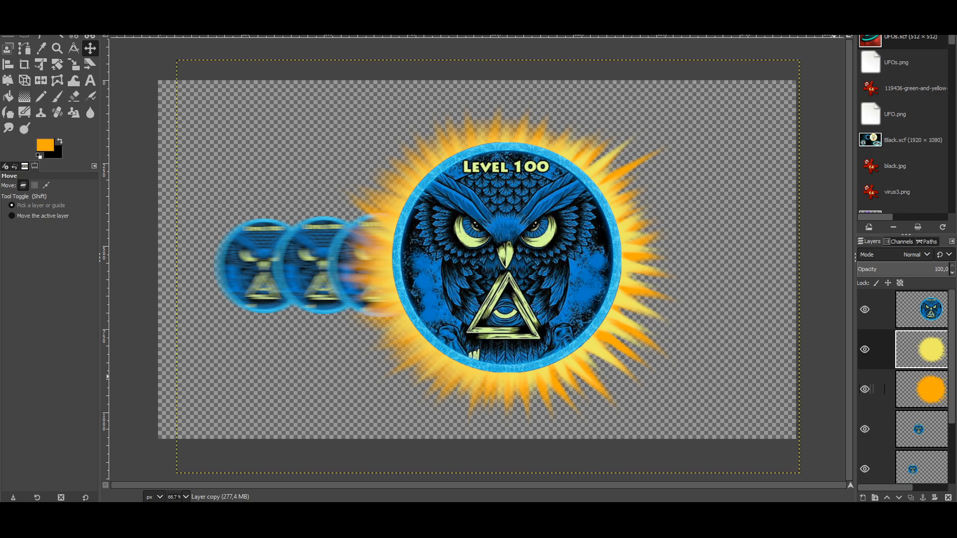
# Step: Hide the large owl layer and its three blurred copies so only the sunburst shows
pyautogui.click(8, 37)
pyautogui.click(275, 360)
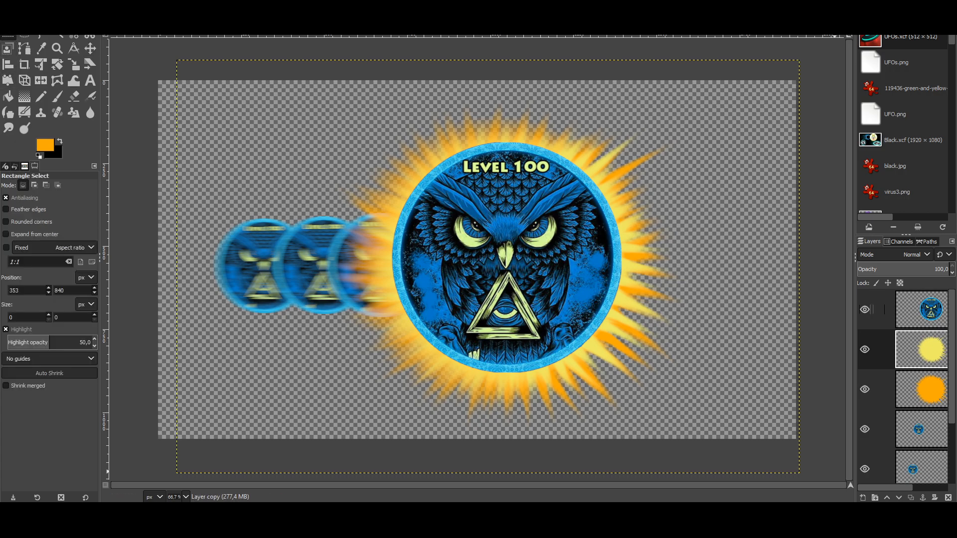
pyautogui.click(864, 309)
pyautogui.click(865, 429)
pyautogui.scroll(-2, 897, 398)
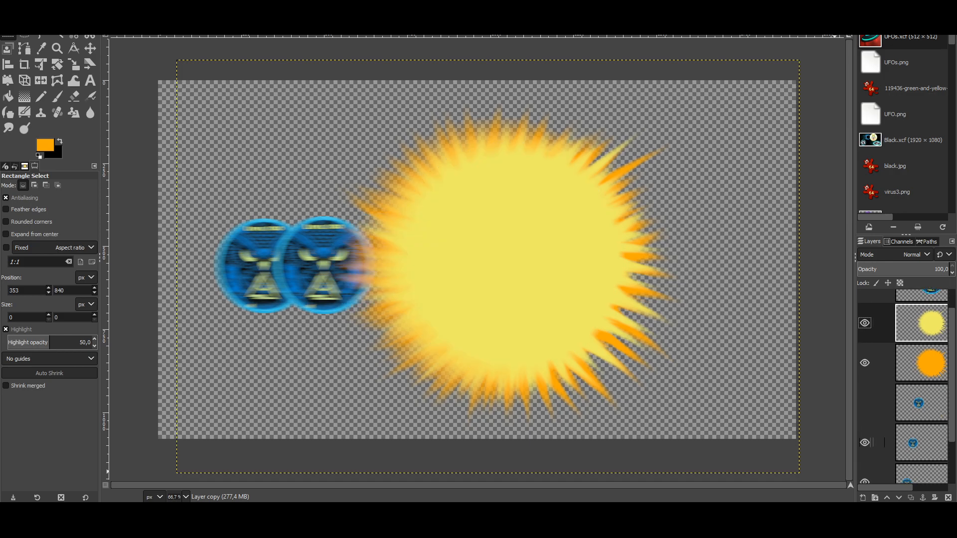
pyautogui.click(865, 416)
pyautogui.click(865, 456)
pyautogui.scroll(1, 902, 383)
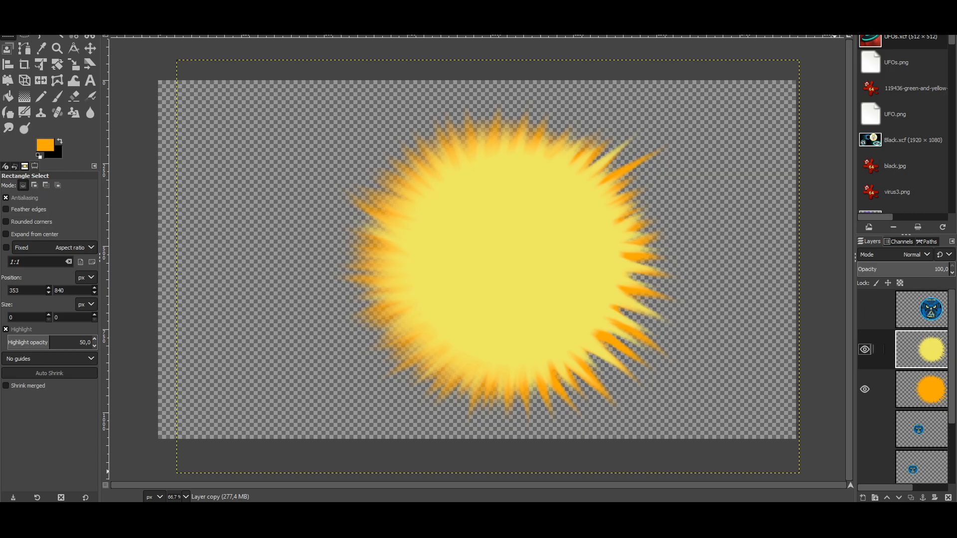
# Step: Merge the visible sun glows into a new layer and hide the original yellow sun layer
pyautogui.rightClick(884, 348)
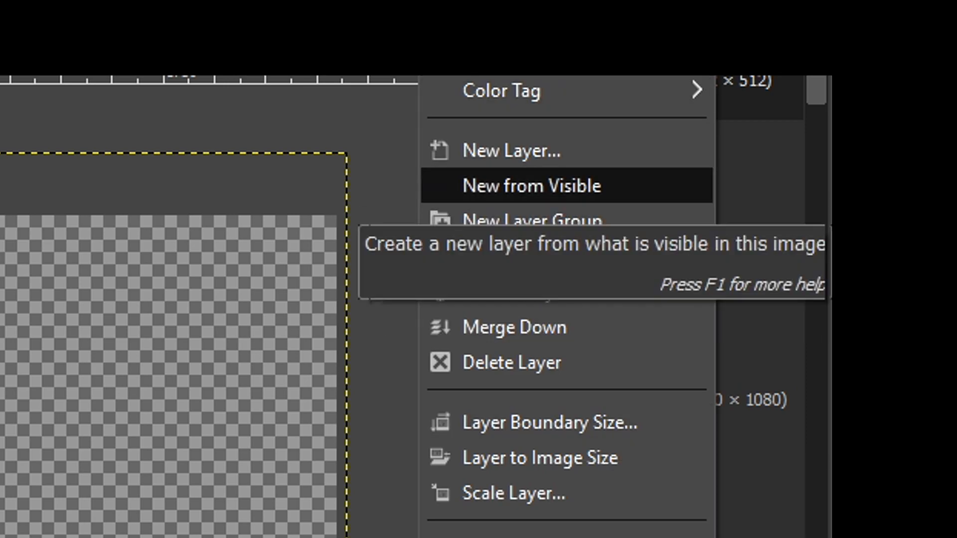
pyautogui.click(531, 186)
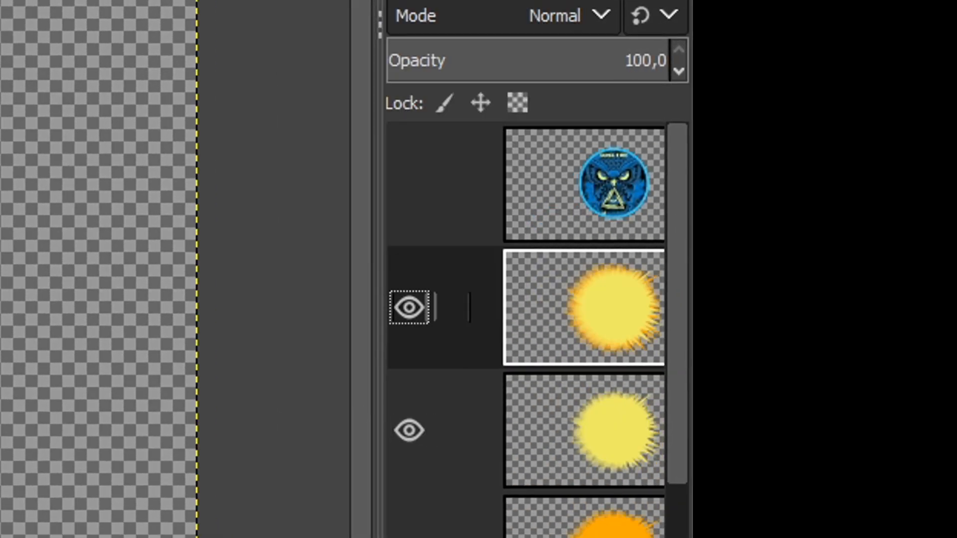
pyautogui.click(409, 430)
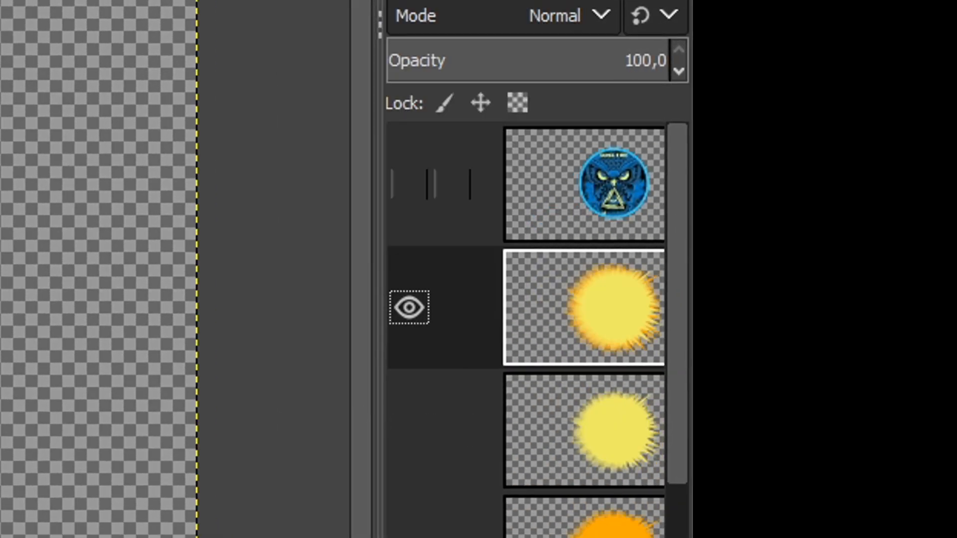
# Step: Show the main owl layer, a blurred owl copy and the bottom layer again
pyautogui.click(409, 185)
pyautogui.scroll(-5, 431, 430)
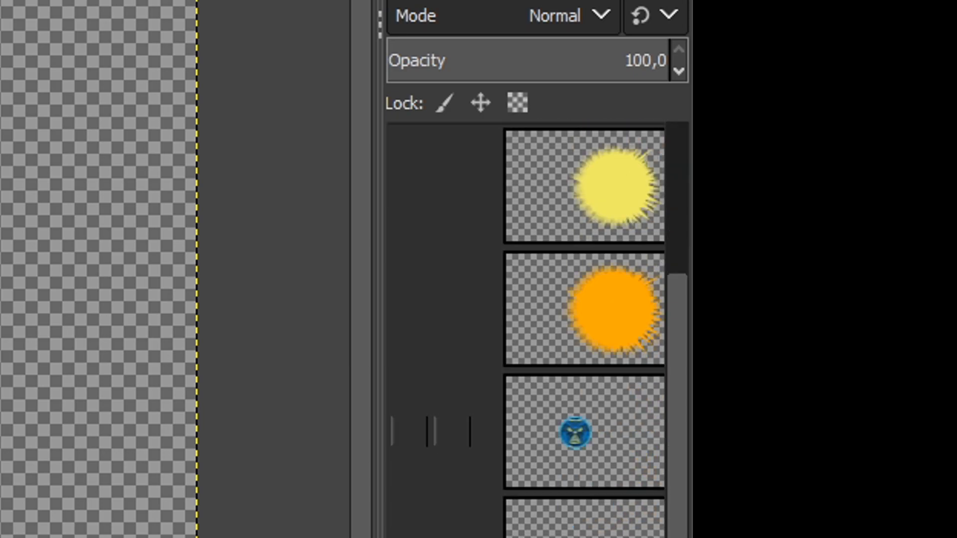
pyautogui.click(409, 432)
pyautogui.scroll(-2, 409, 432)
pyautogui.click(409, 531)
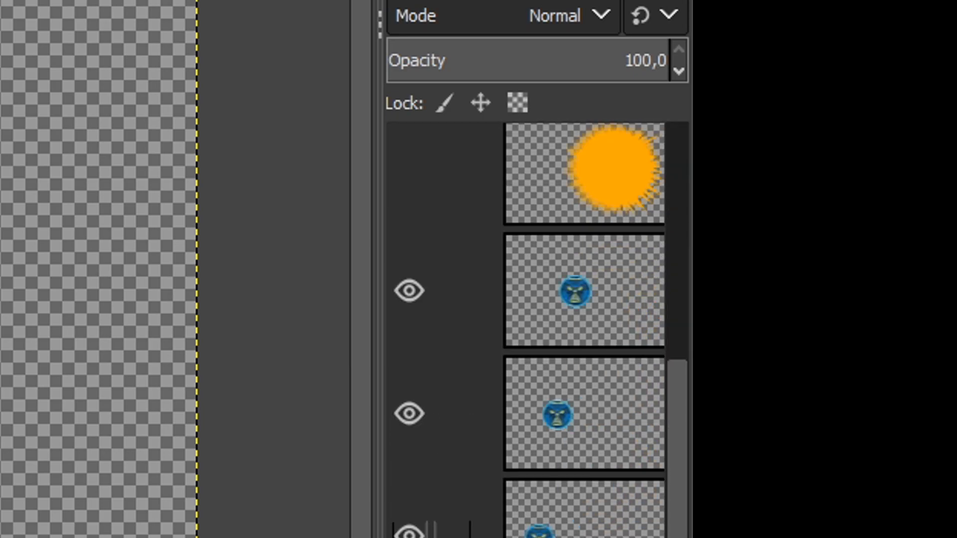
pyautogui.scroll(5, 411, 220)
pyautogui.scroll(-1, 411, 309)
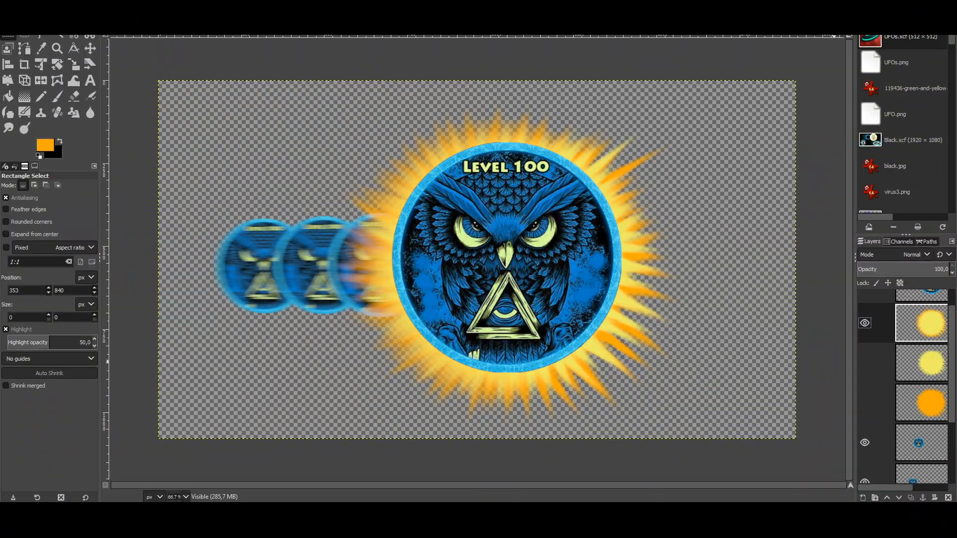
pyautogui.click(192, 6)
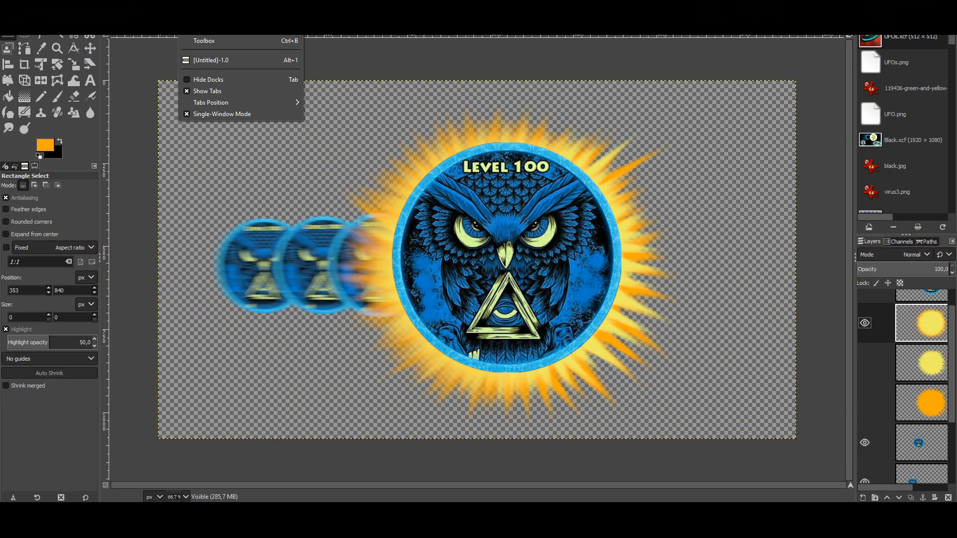
pyautogui.moveTo(167, 6)
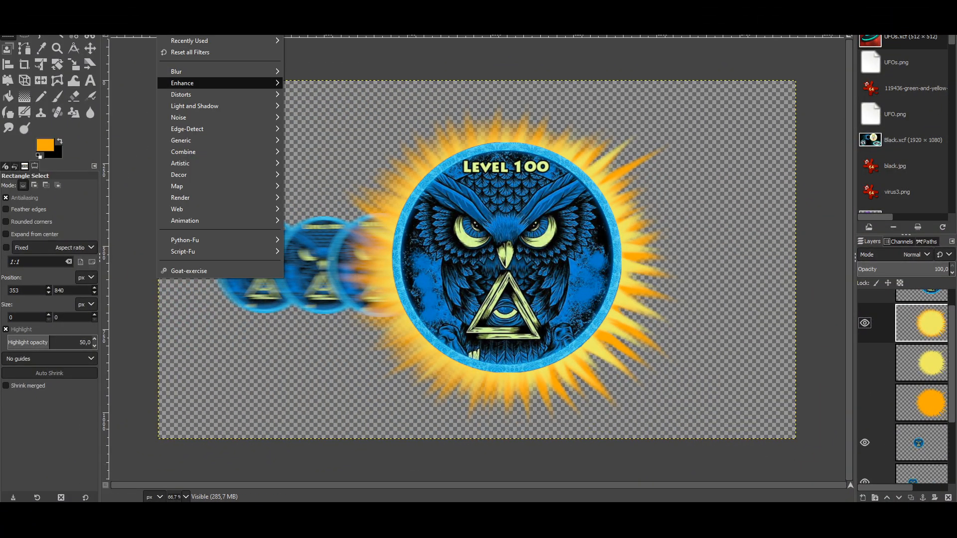
pyautogui.moveTo(182, 83)
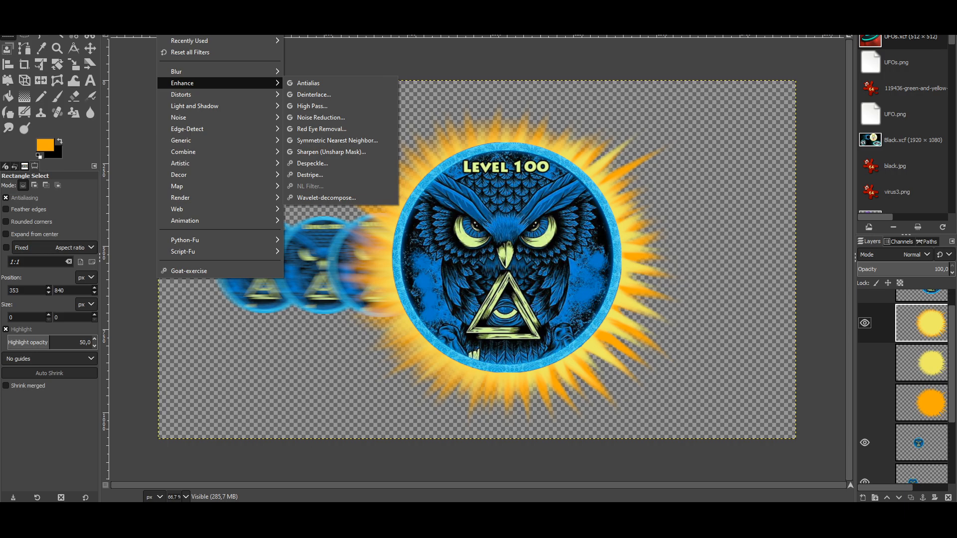
pyautogui.press('Escape')
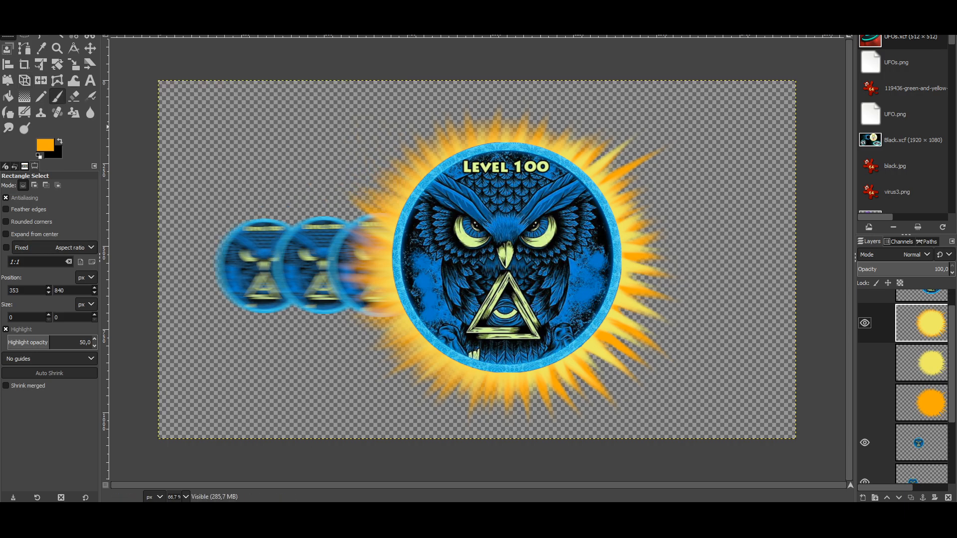
pyautogui.scroll(-2, 884, 403)
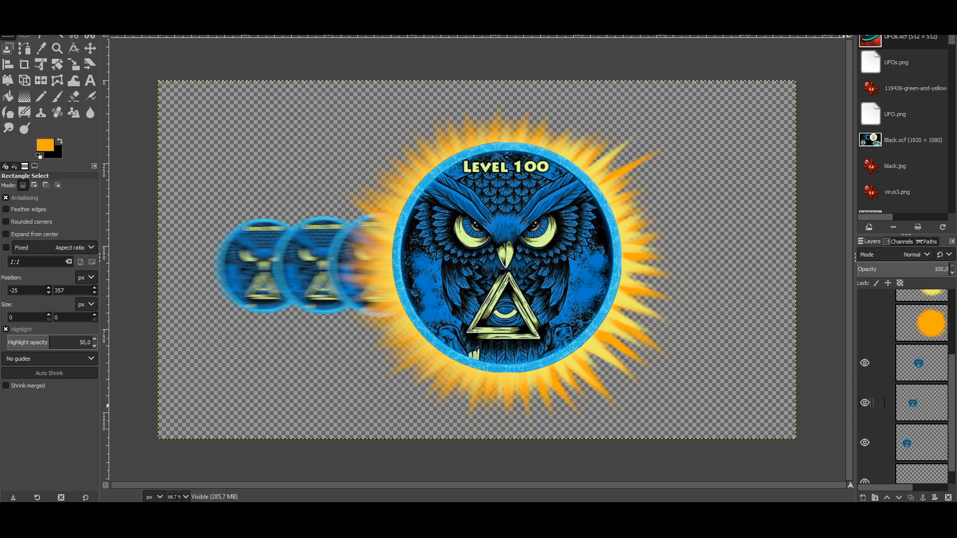
pyautogui.scroll(-1, 878, 402)
pyautogui.click(877, 463)
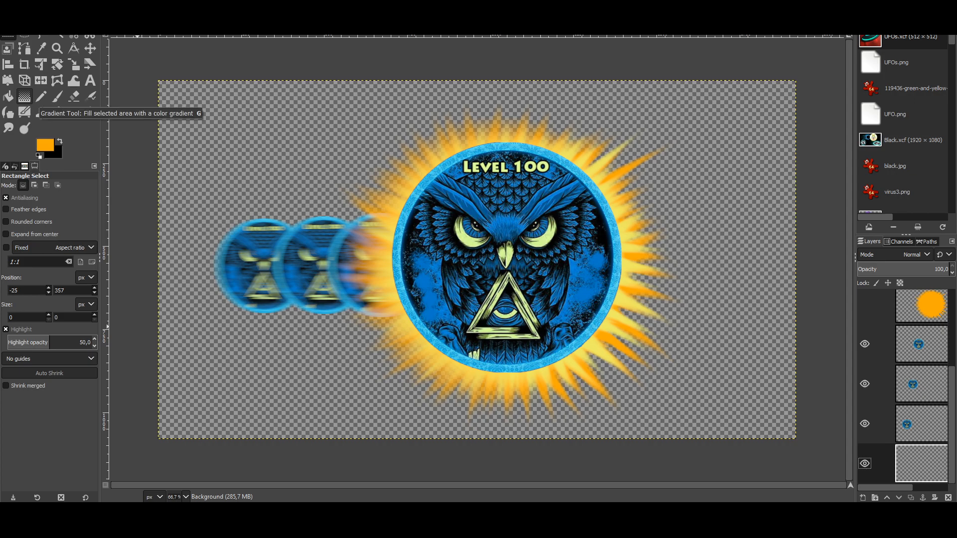
# Step: Bucket-fill the transparent Background layer with violet foreground colour 7628d5
pyautogui.click(8, 96)
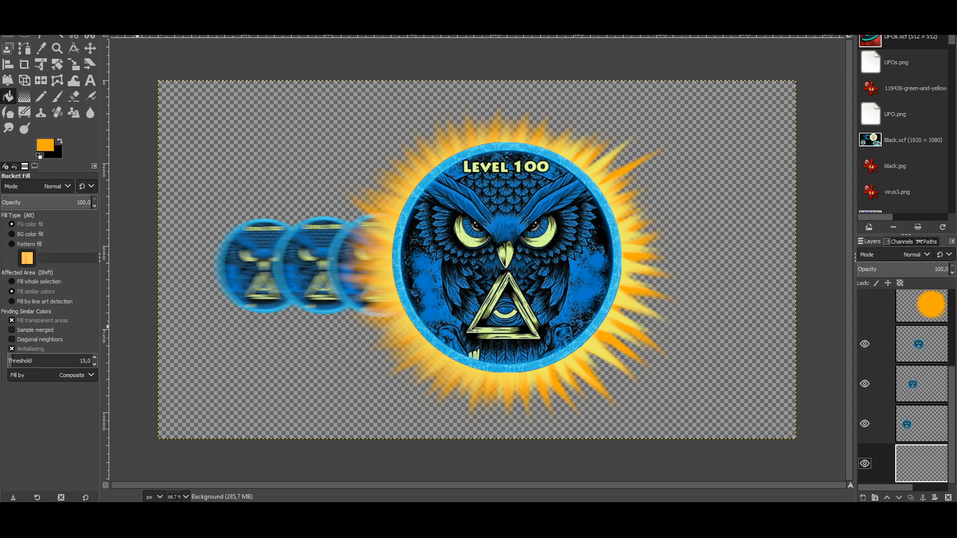
pyautogui.click(45, 145)
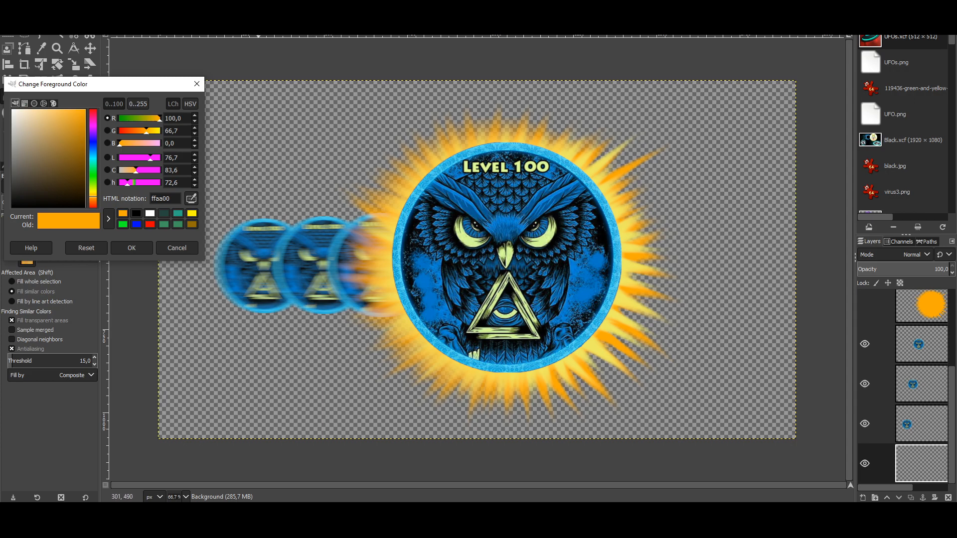
pyautogui.moveTo(93, 159); pyautogui.dragTo(93, 155)
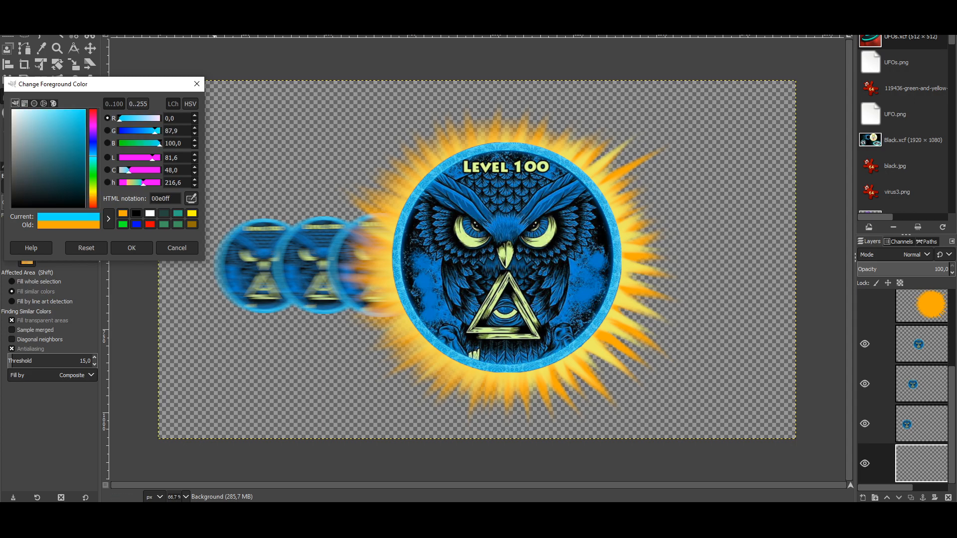
pyautogui.moveTo(93, 155); pyautogui.dragTo(94, 137)
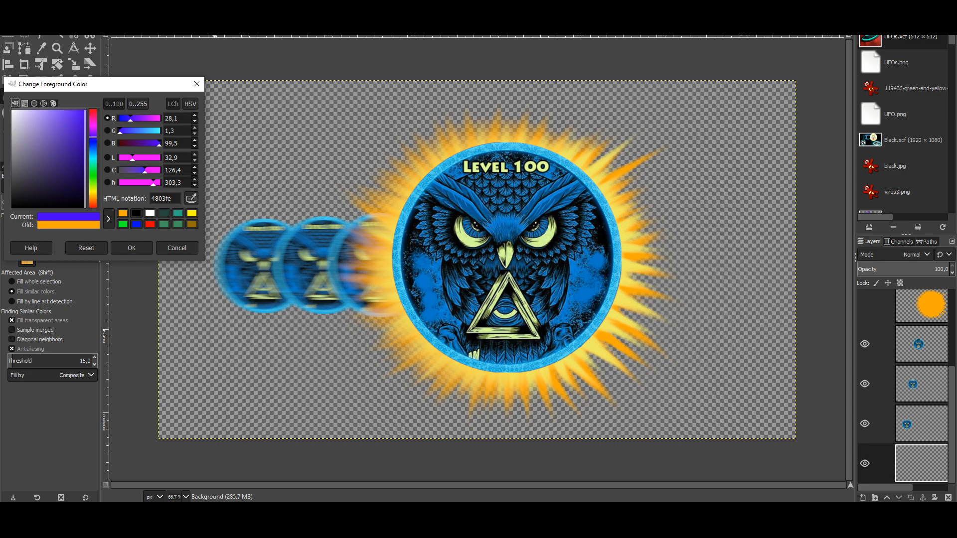
pyautogui.moveTo(94, 138); pyautogui.dragTo(72, 125)
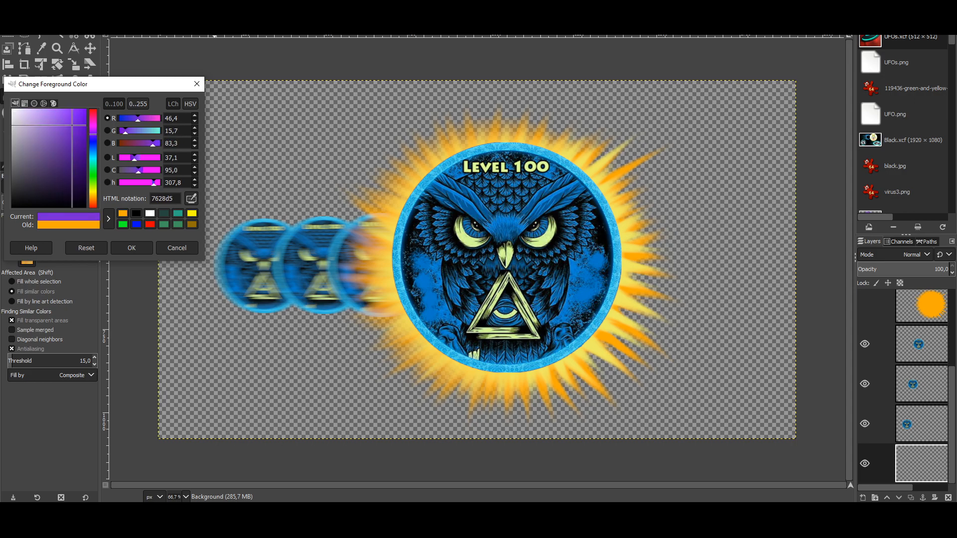
pyautogui.click(132, 248)
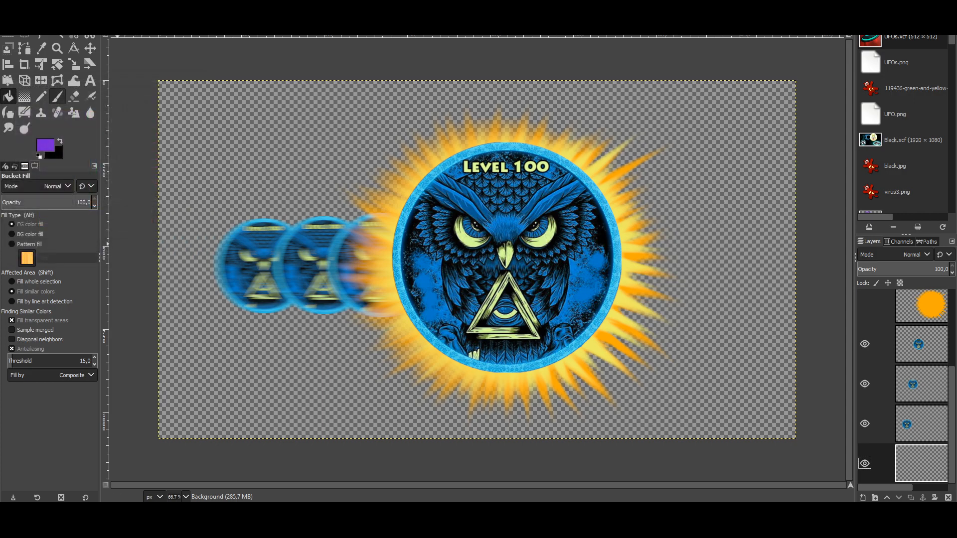
pyautogui.click(167, 153)
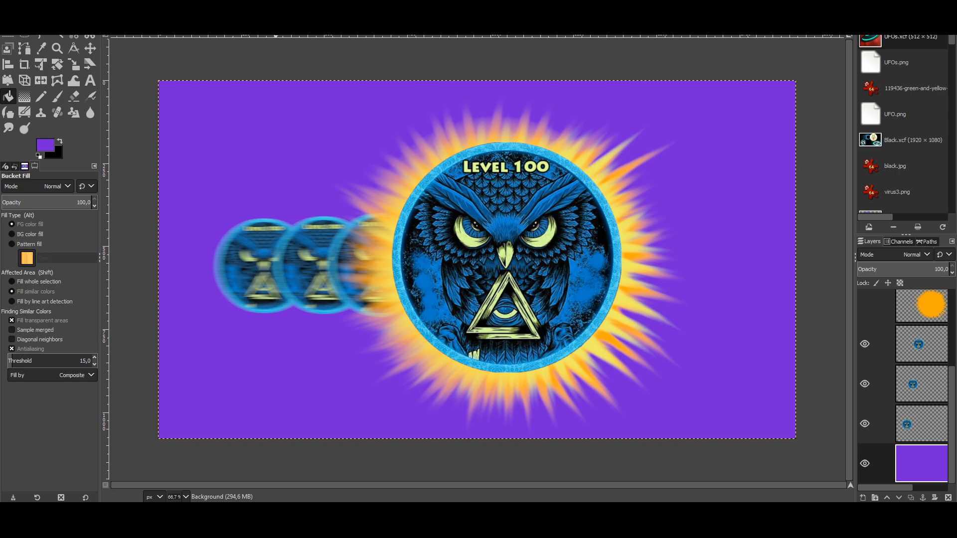
# Step: In Lighting Effects, place the light near the lower-left corner and increase its Distance
pyautogui.click(167, 6)
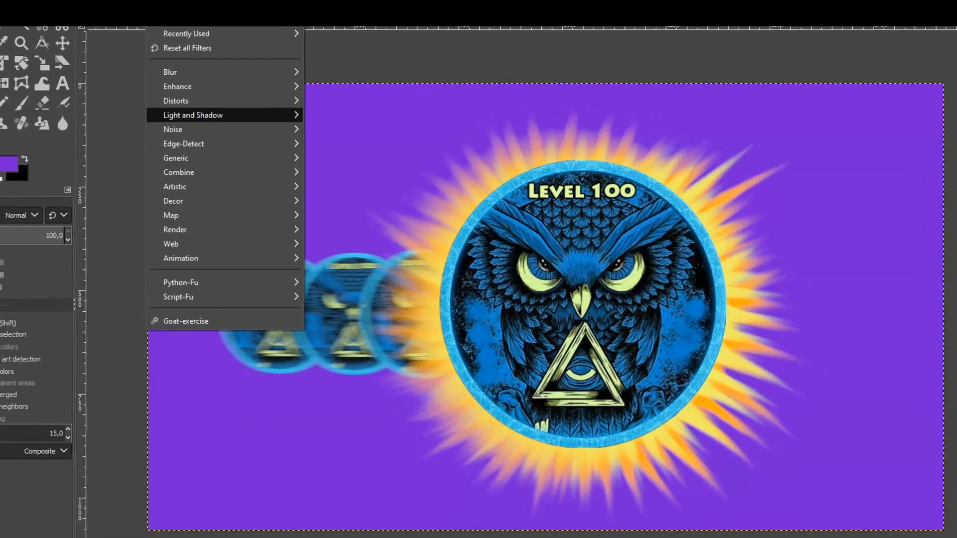
pyautogui.moveTo(194, 106)
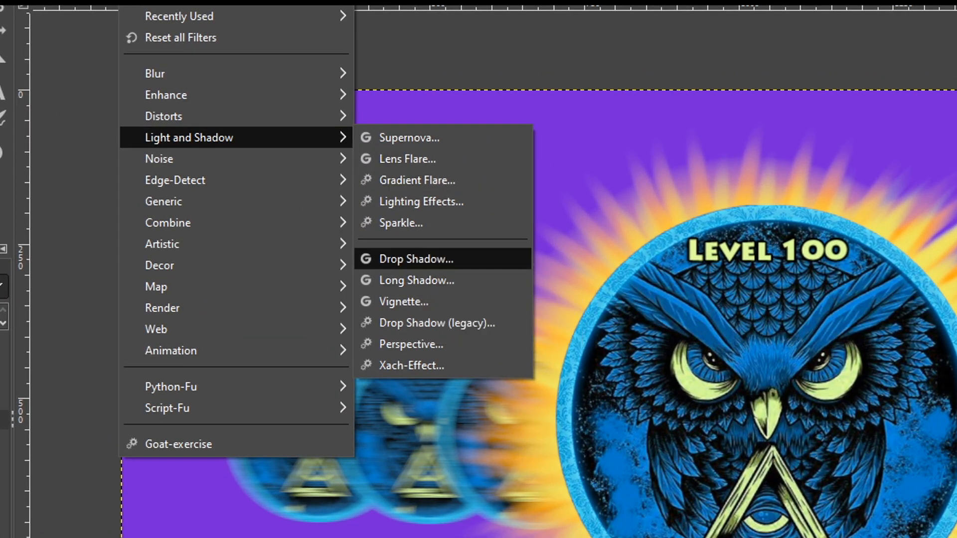
pyautogui.press('Return')
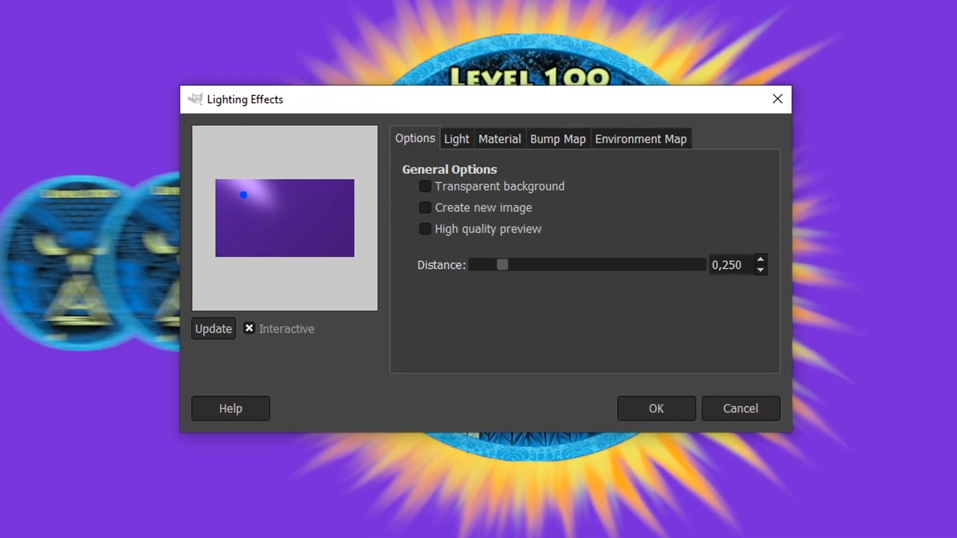
pyautogui.moveTo(243, 195); pyautogui.dragTo(277, 225)
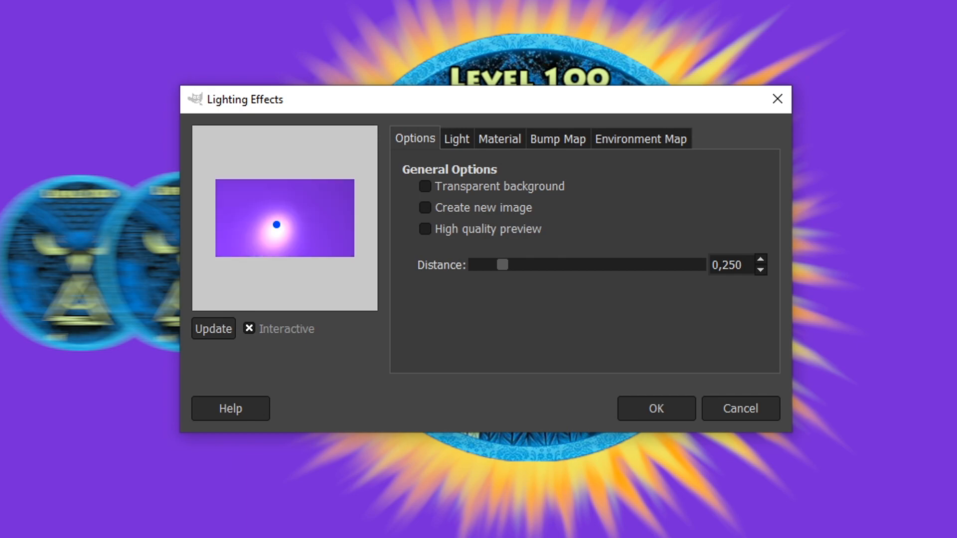
pyautogui.moveTo(503, 265); pyautogui.dragTo(660, 264)
pyautogui.moveTo(259, 238); pyautogui.dragTo(241, 240)
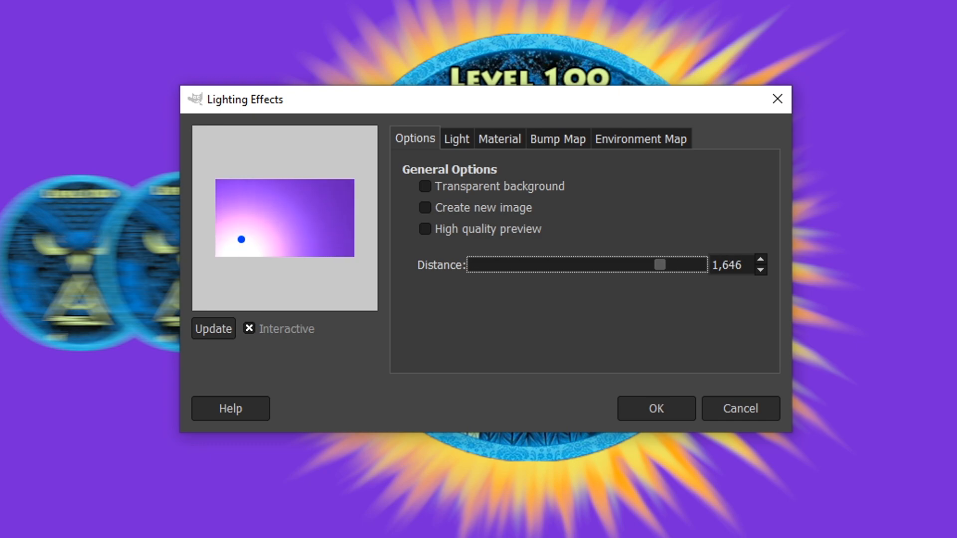
pyautogui.moveTo(242, 239); pyautogui.dragTo(238, 237)
# Step: Lower the material's Glowing value and reduce Shininess to 0,24
pyautogui.click(457, 139)
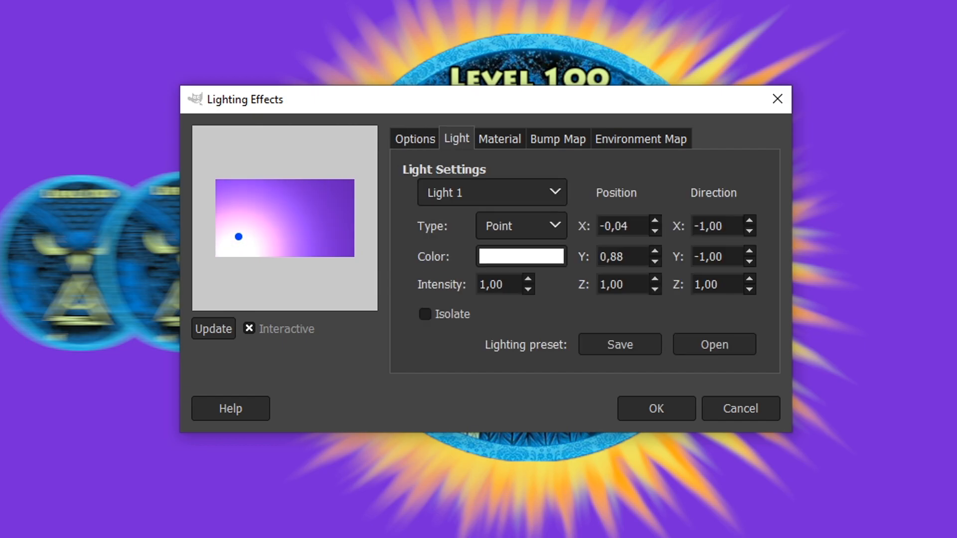
pyautogui.click(500, 139)
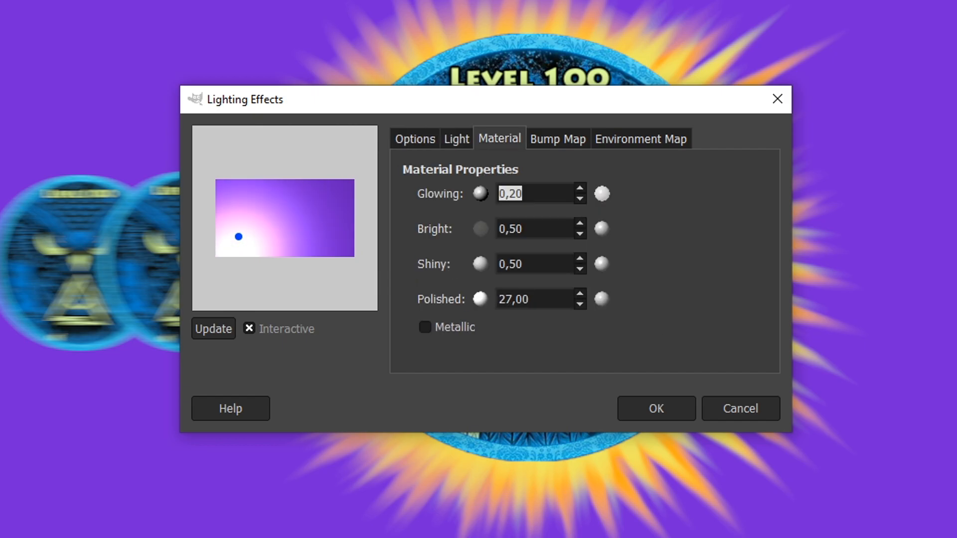
pyautogui.click(580, 198)
pyautogui.click(580, 198)
pyautogui.click(579, 188)
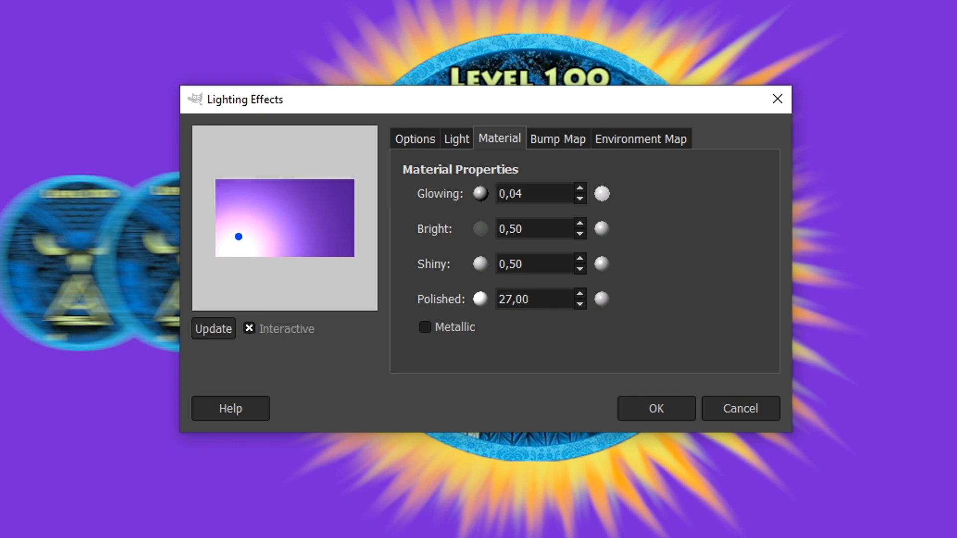
pyautogui.click(579, 258)
pyautogui.click(580, 270)
pyautogui.click(580, 269)
pyautogui.click(580, 270)
# Step: Shift the light slightly right, set Glowing 0,21, raise Polished, and set Brightness 0,60
pyautogui.moveTo(239, 237)
pyautogui.mouseDown()
pyautogui.moveTo(265, 229)
pyautogui.moveTo(257, 236)
pyautogui.mouseUp()
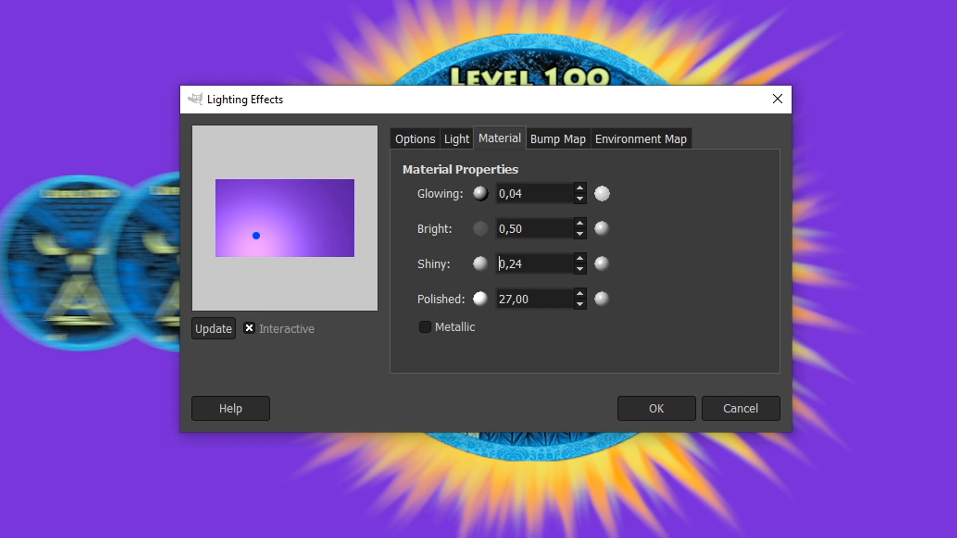
pyautogui.click(579, 189)
pyautogui.click(579, 188)
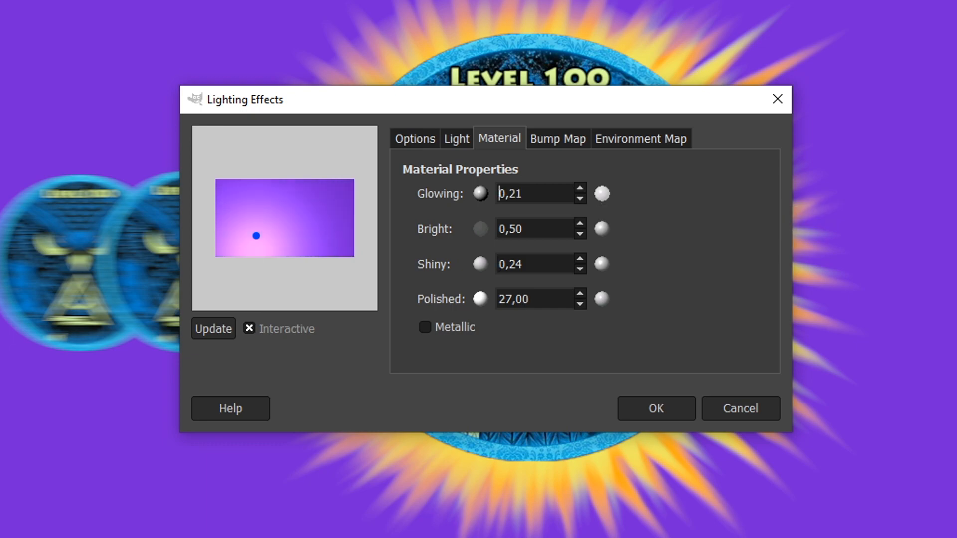
pyautogui.click(579, 294)
pyautogui.click(580, 294)
pyautogui.click(580, 234)
pyautogui.click(579, 234)
pyautogui.click(579, 223)
pyautogui.click(579, 224)
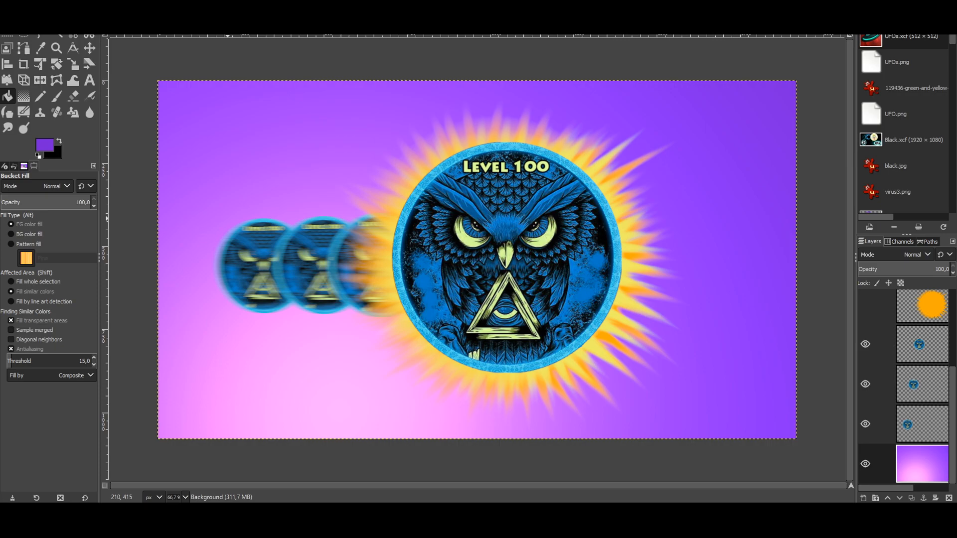
# Step: Colorize the lit Background layer to deep blue 2121a9
pyautogui.click(123, 5)
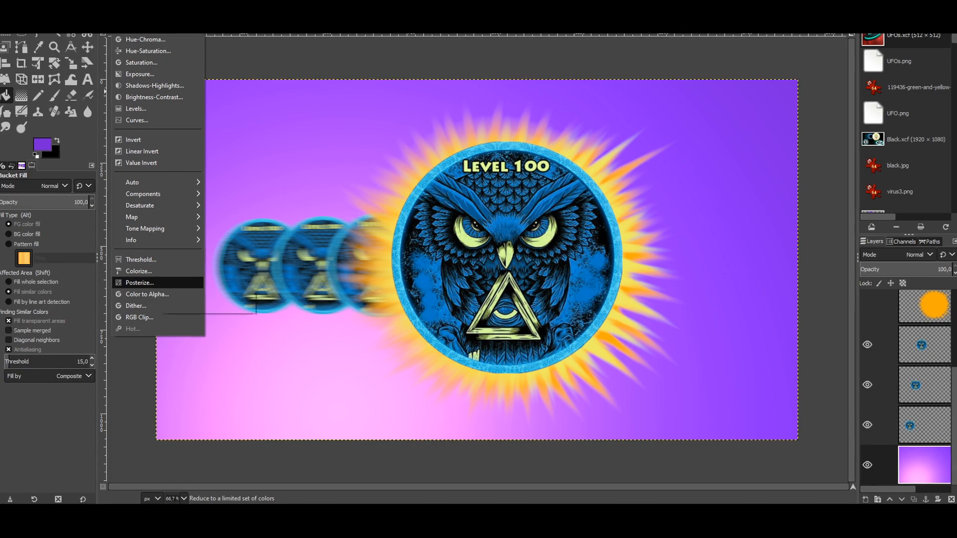
pyautogui.click(140, 271)
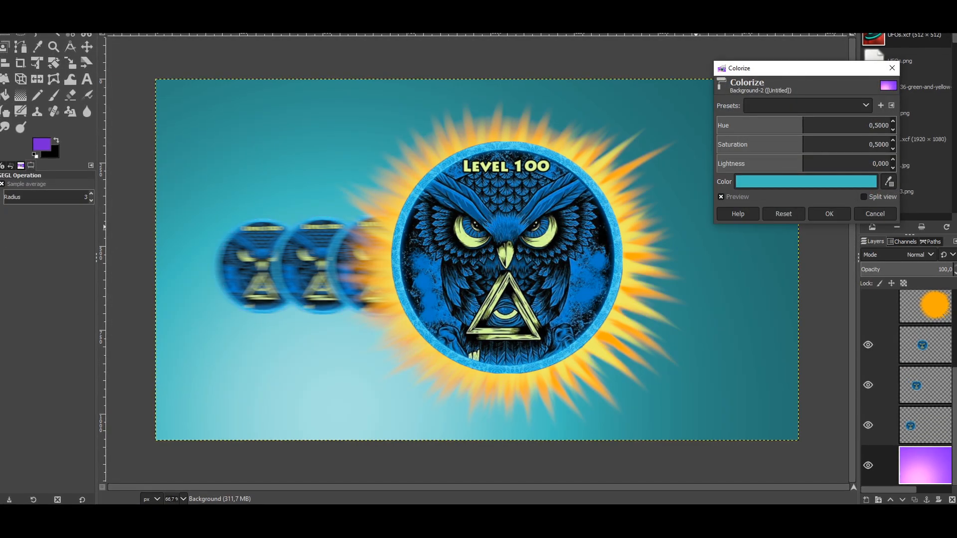
pyautogui.click(805, 182)
pyautogui.moveTo(753, 178)
pyautogui.mouseDown()
pyautogui.moveTo(753, 155)
pyautogui.moveTo(733, 161)
pyautogui.mouseUp()
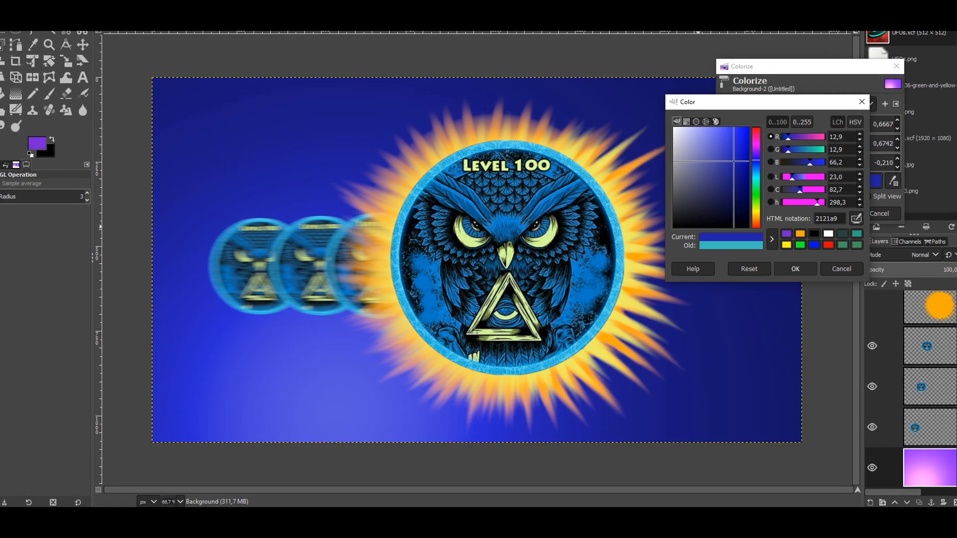
pyautogui.click(795, 269)
pyautogui.click(833, 214)
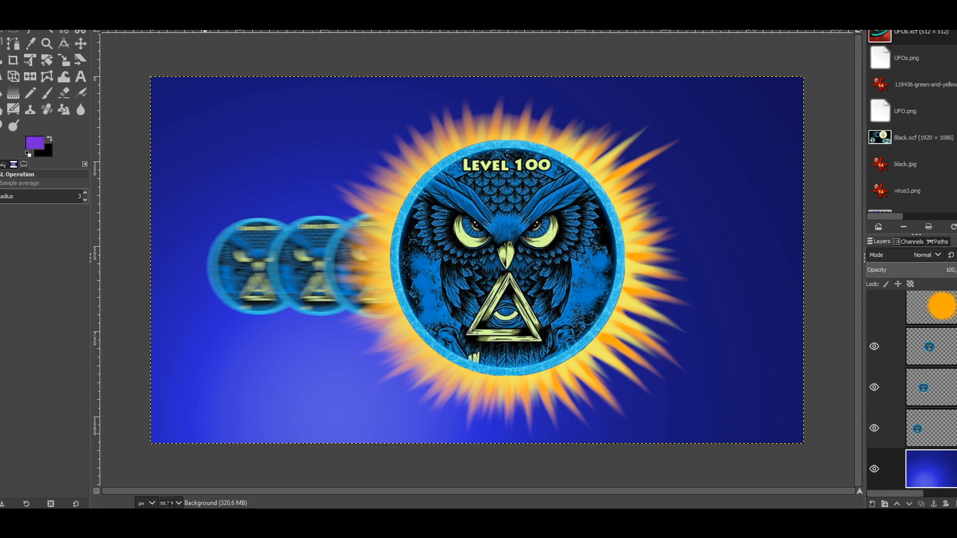
# Step: Apply Lighting Effects with the light placed above the background's top-right corner
pyautogui.click(184, 1)
pyautogui.moveTo(160, 1)
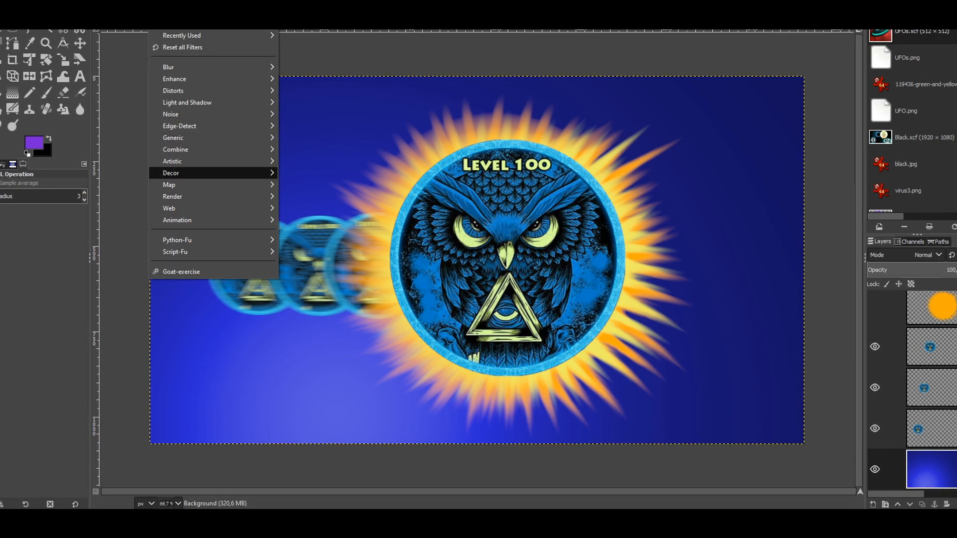
pyautogui.moveTo(188, 102)
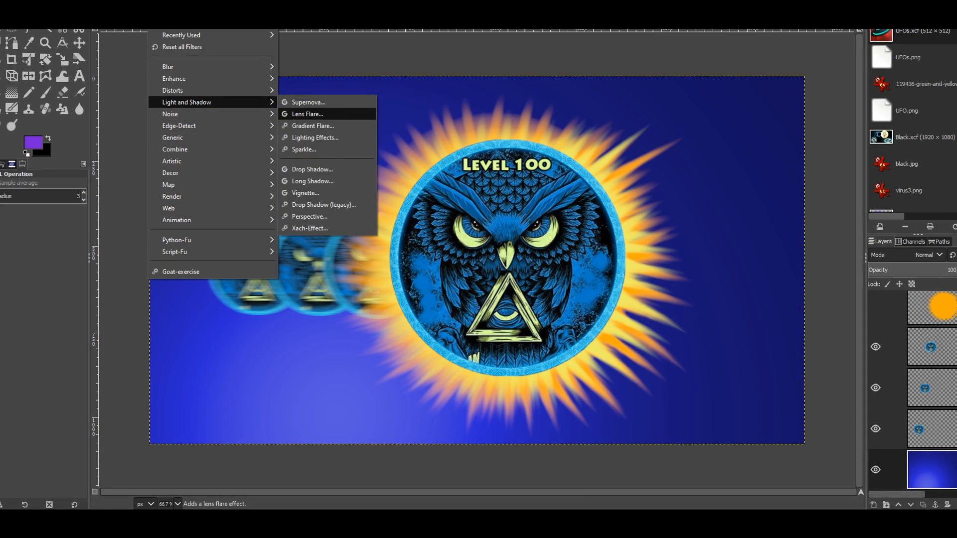
pyautogui.click(315, 137)
pyautogui.moveTo(355, 251); pyautogui.dragTo(411, 224)
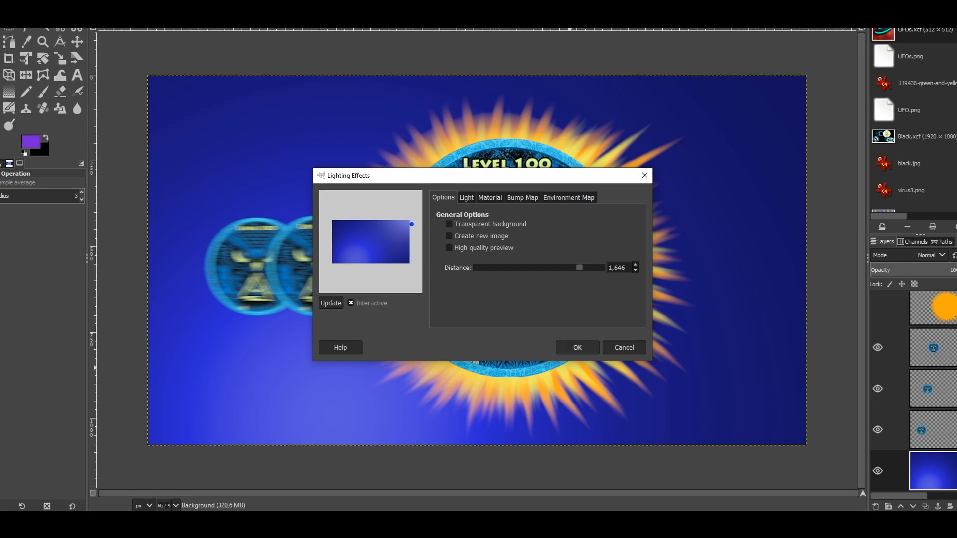
pyautogui.click(577, 347)
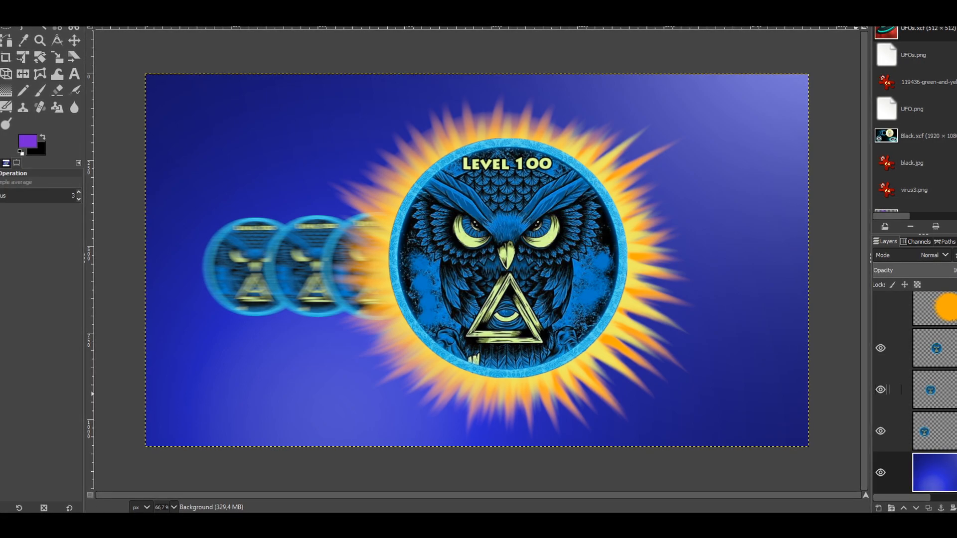
pyautogui.scroll(3, 935, 319)
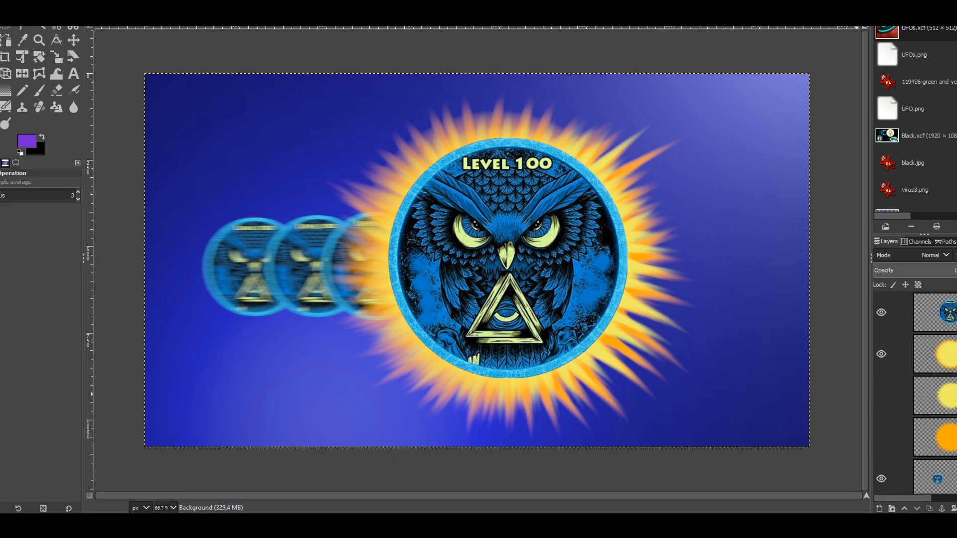
# Step: Select the sunburst glow layer and open Lighting Effects with the light nudged slightly right
pyautogui.click(937, 354)
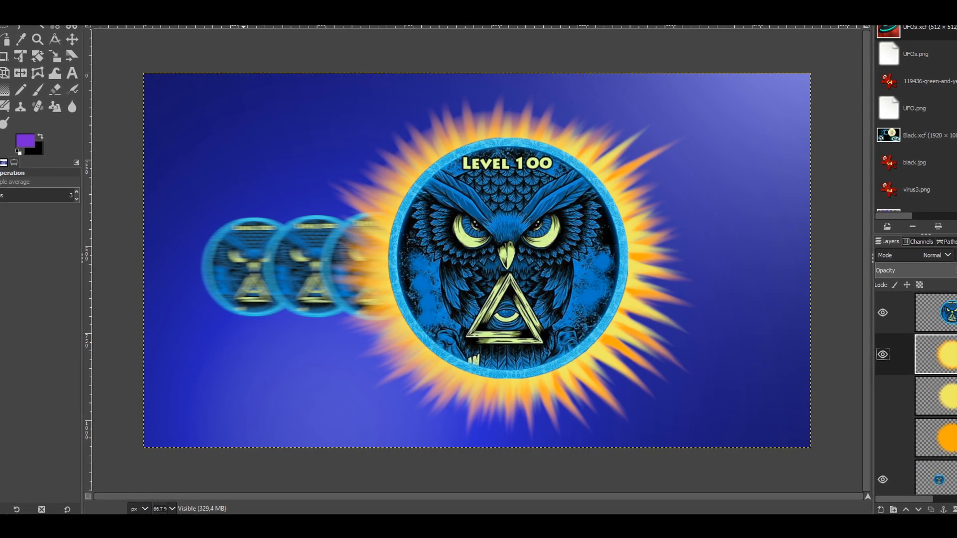
pyautogui.click(181, 1)
pyautogui.moveTo(153, 1)
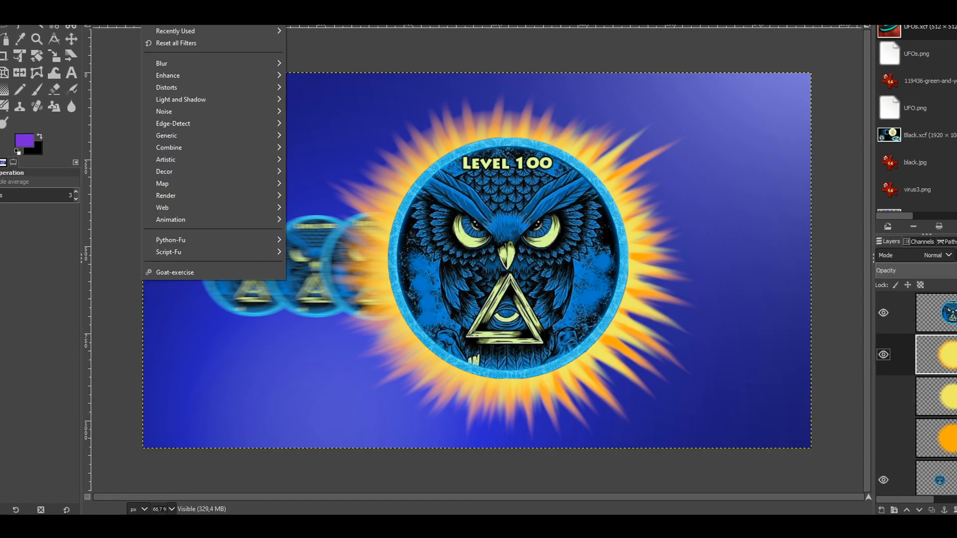
pyautogui.moveTo(166, 87)
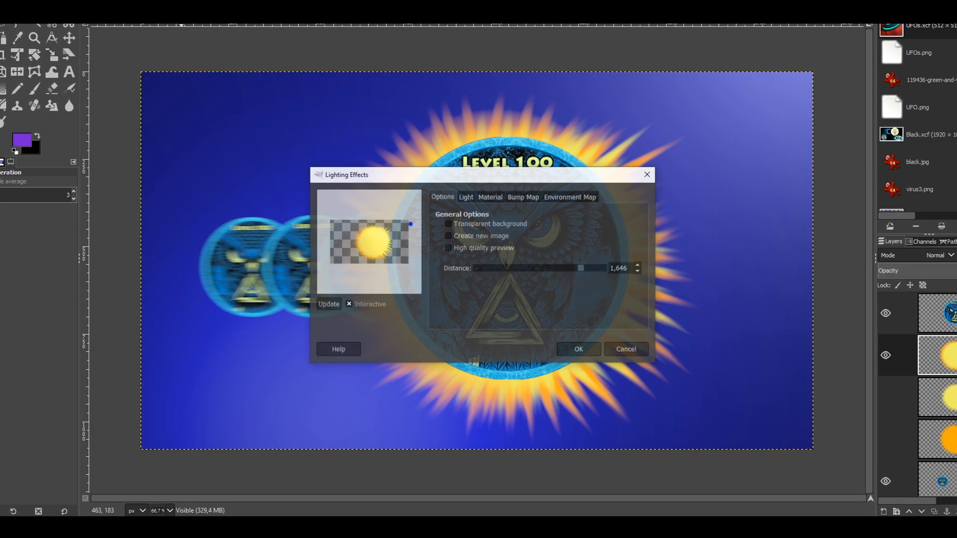
pyautogui.moveTo(392, 230); pyautogui.dragTo(396, 231)
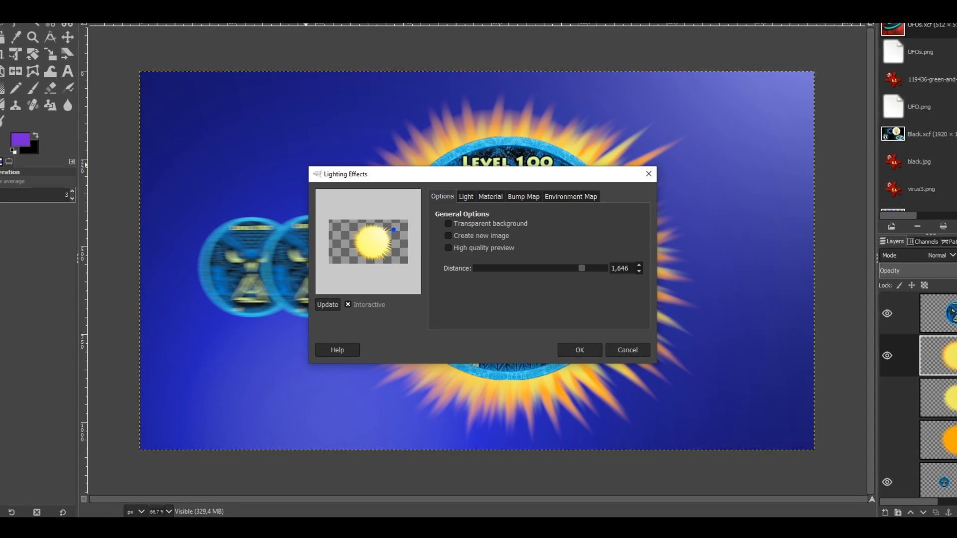
# Step: Set the light colour to dark gold b19608 and apply the lighting
pyautogui.click(466, 196)
pyautogui.click(502, 264)
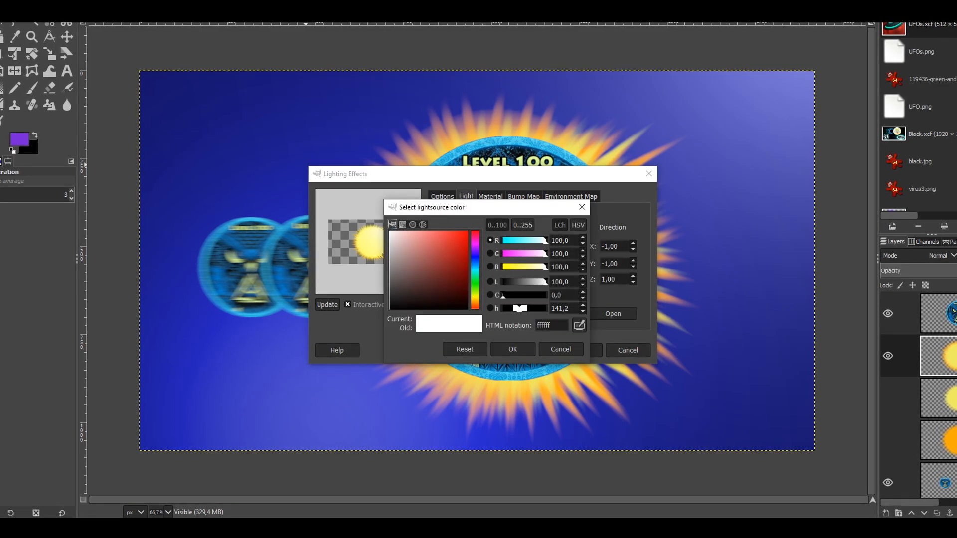
pyautogui.moveTo(475, 305); pyautogui.dragTo(475, 298)
pyautogui.moveTo(440, 242); pyautogui.dragTo(468, 258)
pyautogui.click(513, 350)
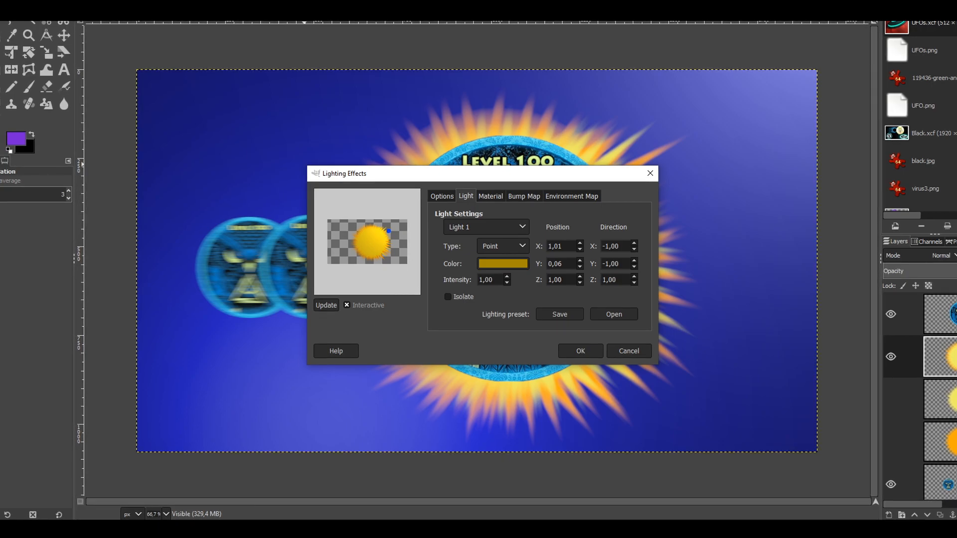
pyautogui.click(580, 351)
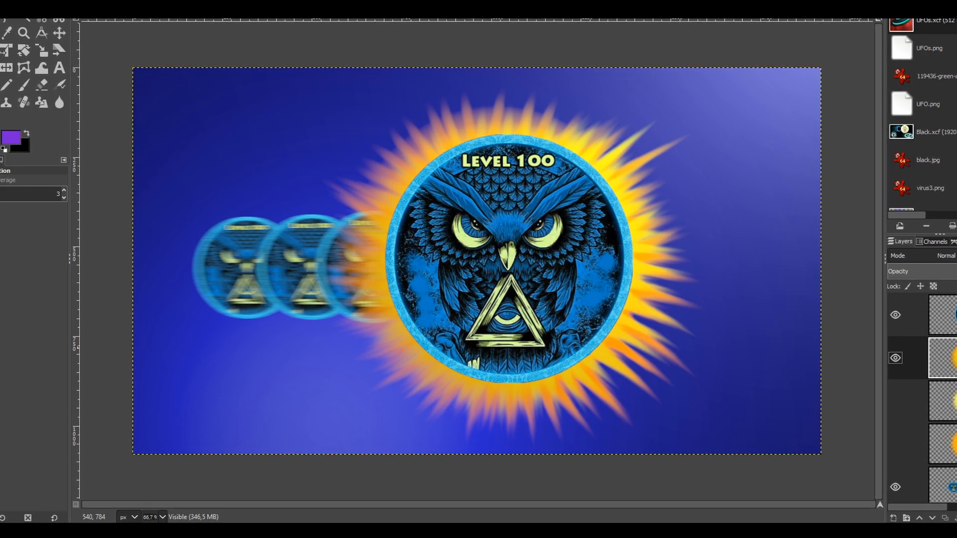
pyautogui.click(917, 315)
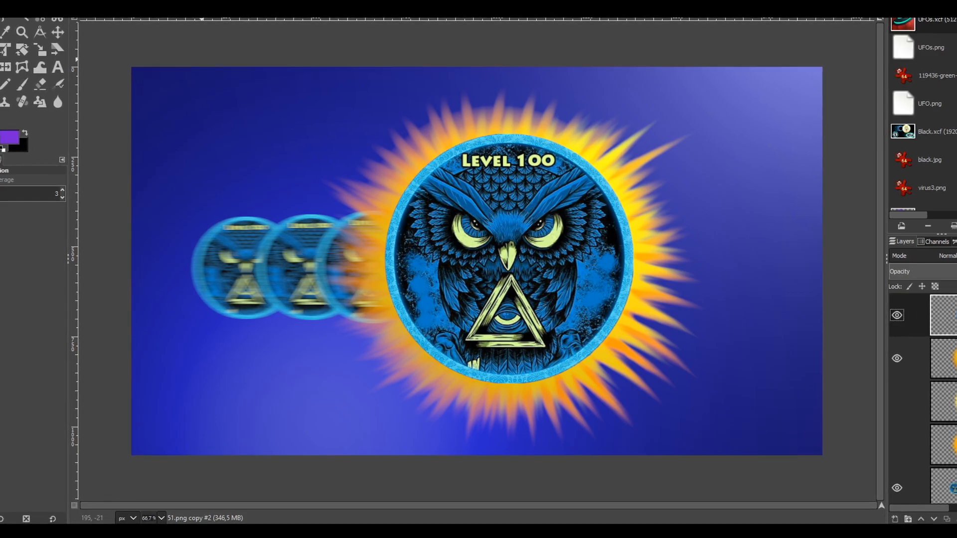
pyautogui.click(142, 2)
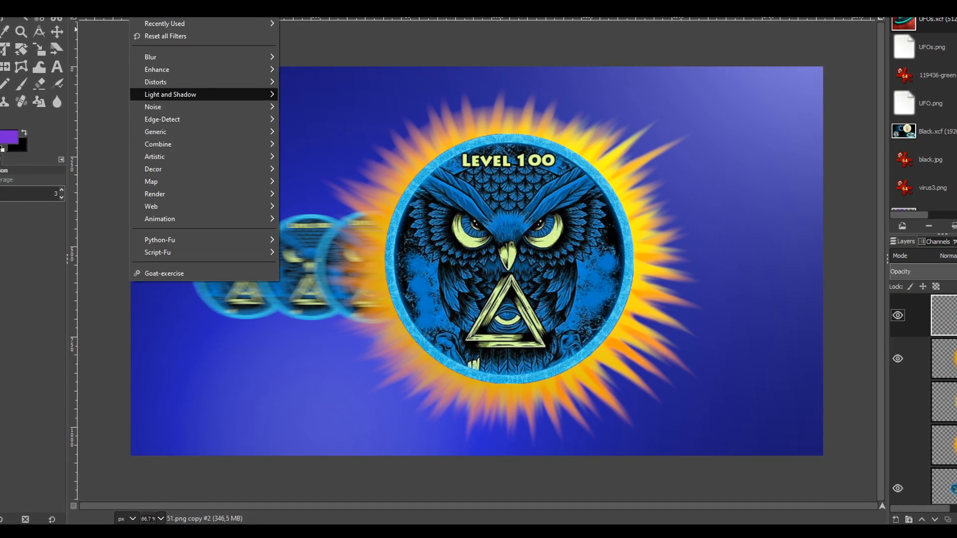
pyautogui.moveTo(171, 95)
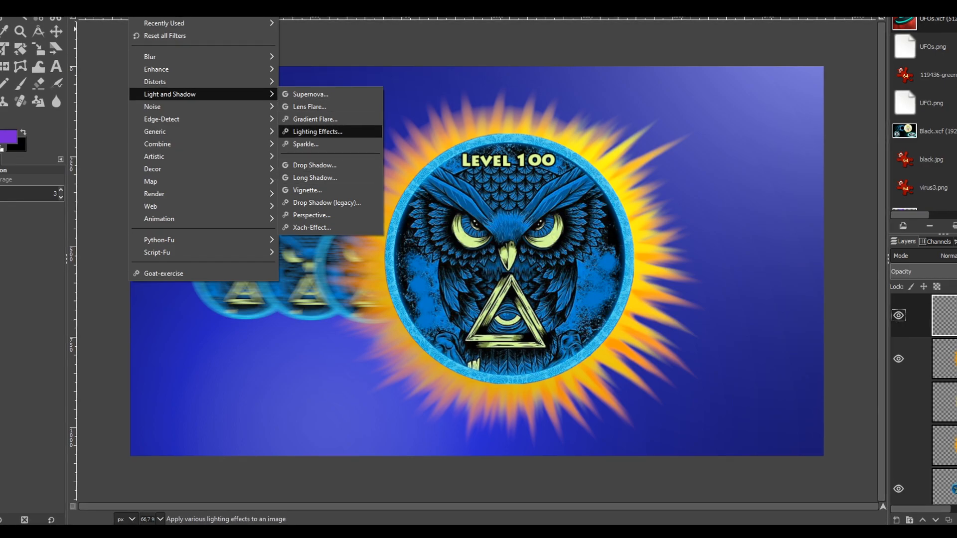
pyautogui.click(317, 132)
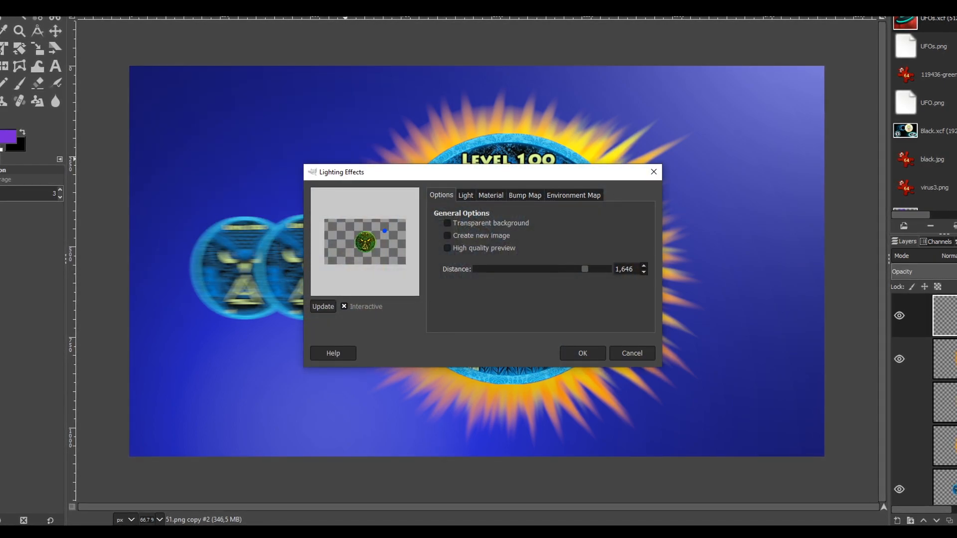
pyautogui.click(466, 194)
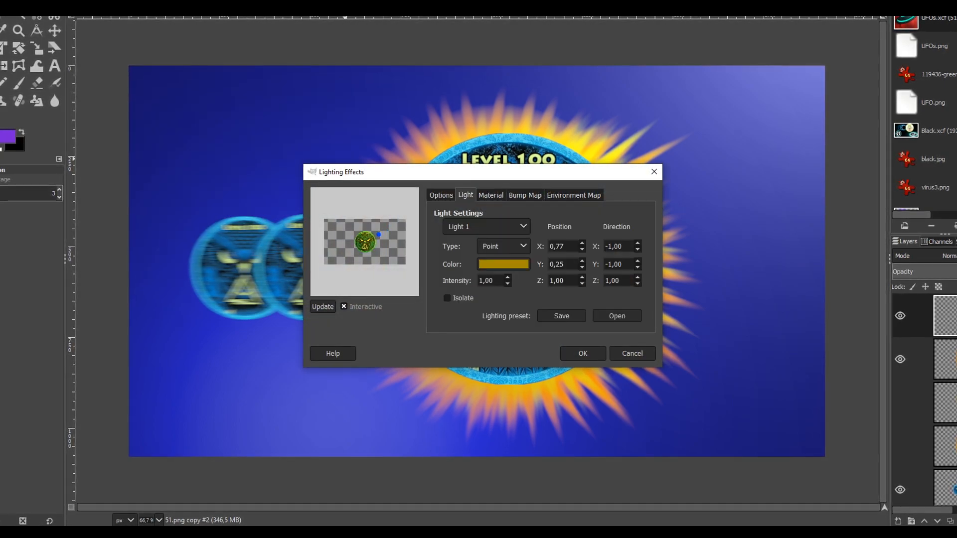
pyautogui.click(503, 264)
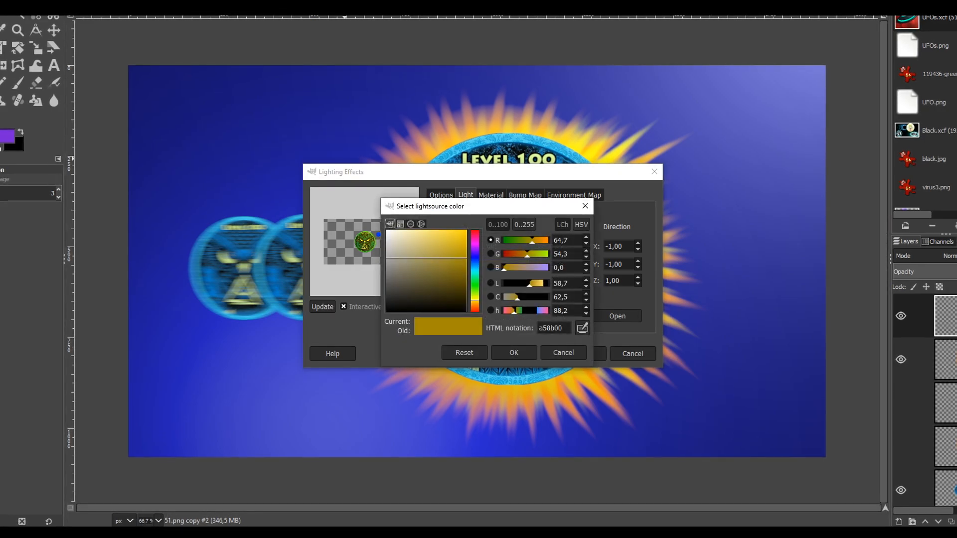
pyautogui.moveTo(394, 237); pyautogui.dragTo(296, 198)
pyautogui.click(514, 353)
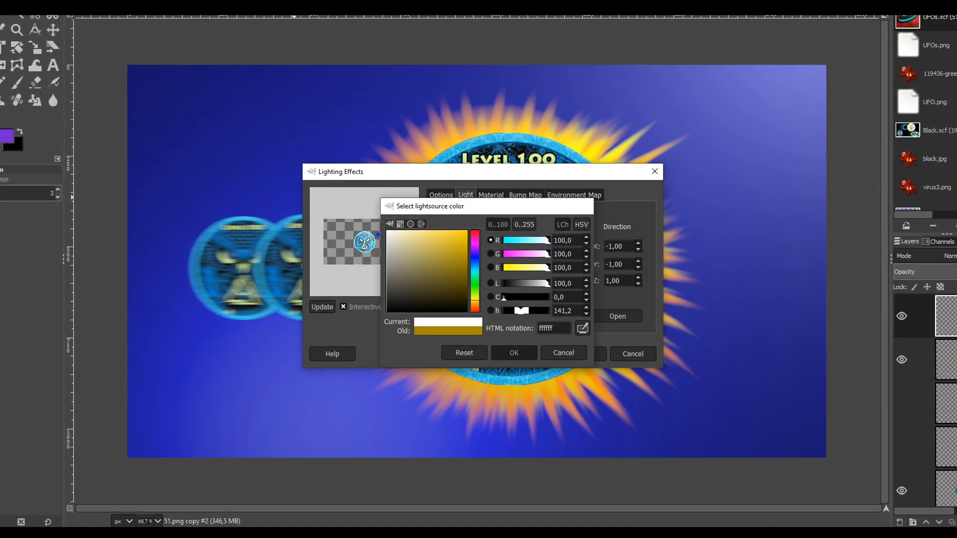
pyautogui.click(441, 194)
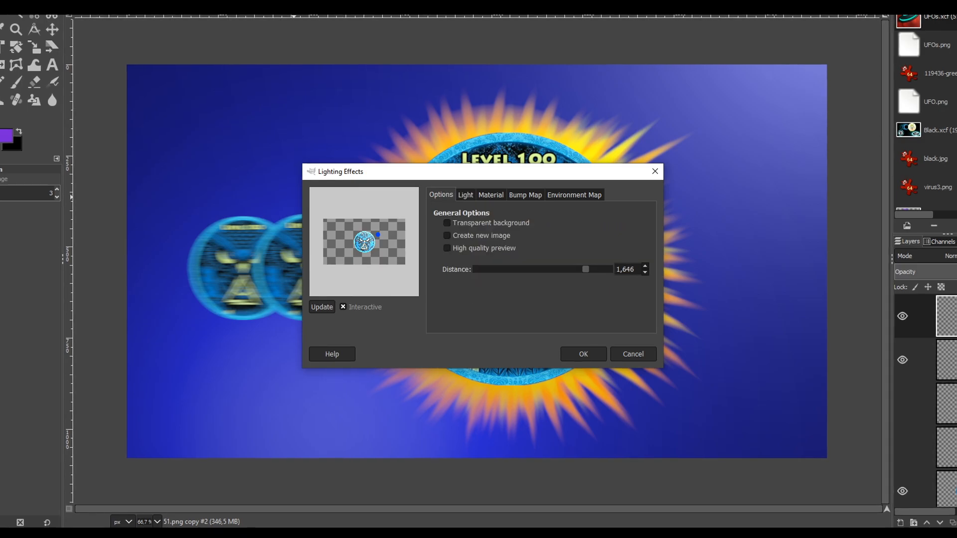
pyautogui.click(585, 269)
pyautogui.moveTo(528, 269); pyautogui.dragTo(487, 269)
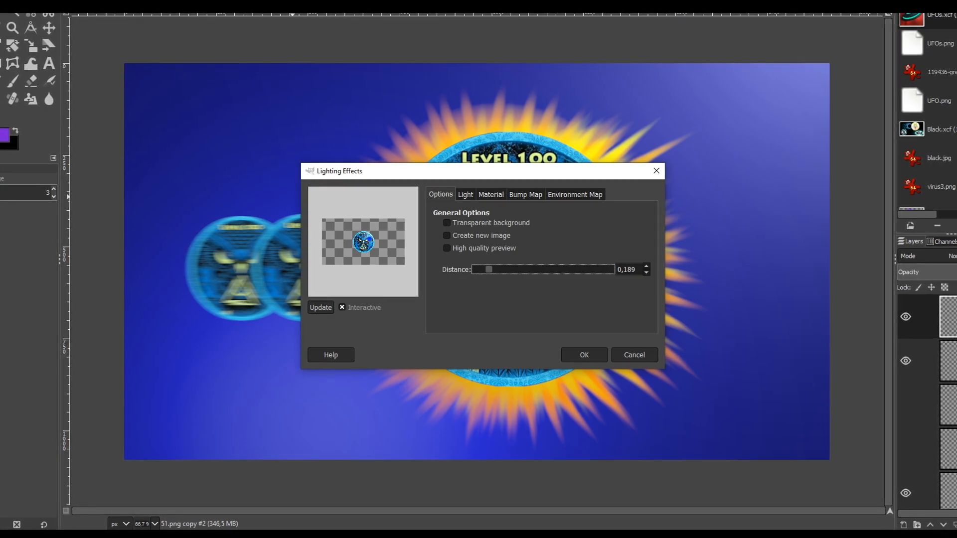
pyautogui.moveTo(489, 269); pyautogui.dragTo(504, 269)
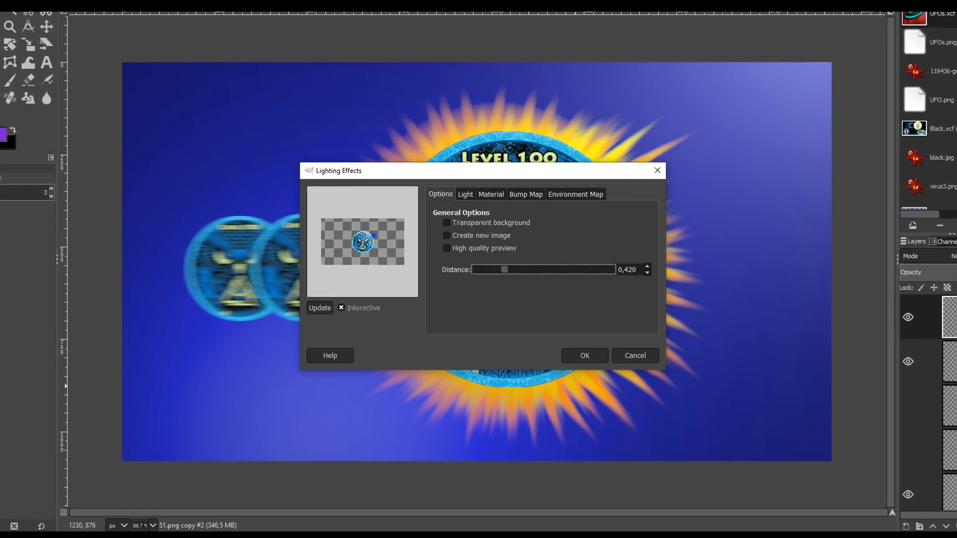
pyautogui.click(465, 194)
pyautogui.click(491, 194)
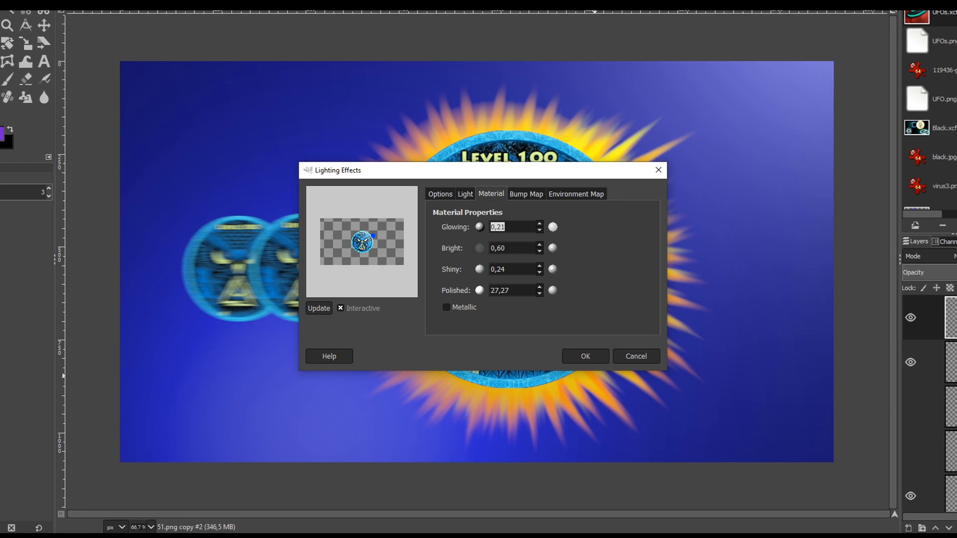
pyautogui.click(539, 267)
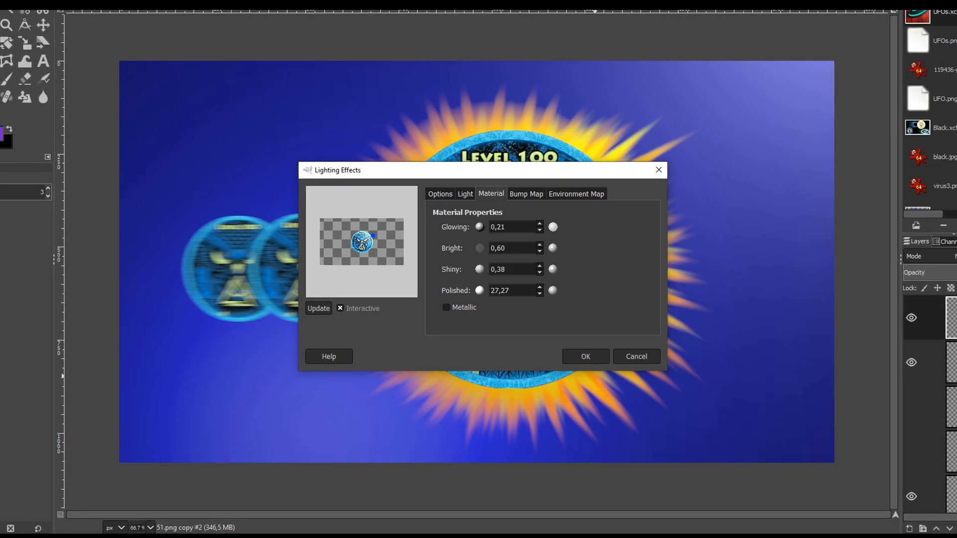
pyautogui.click(539, 230)
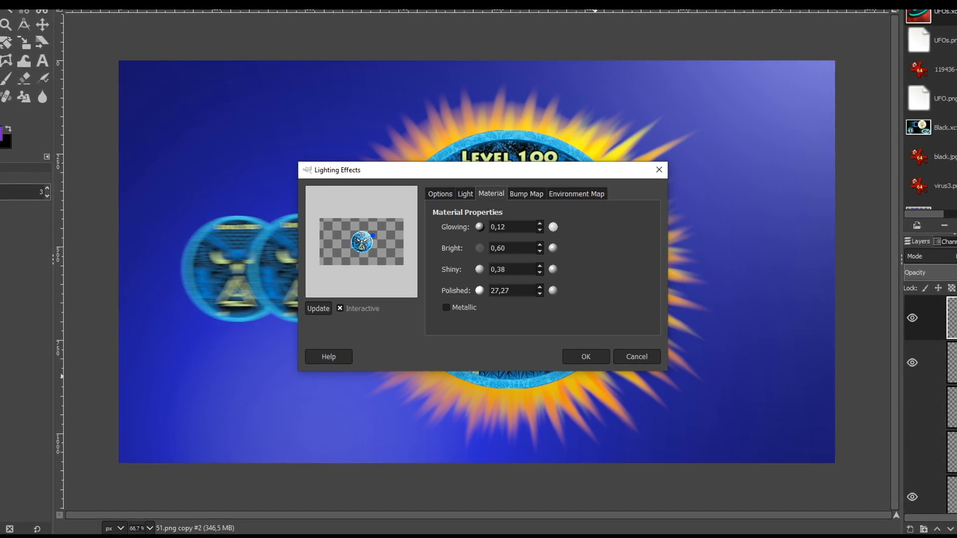
pyautogui.click(539, 230)
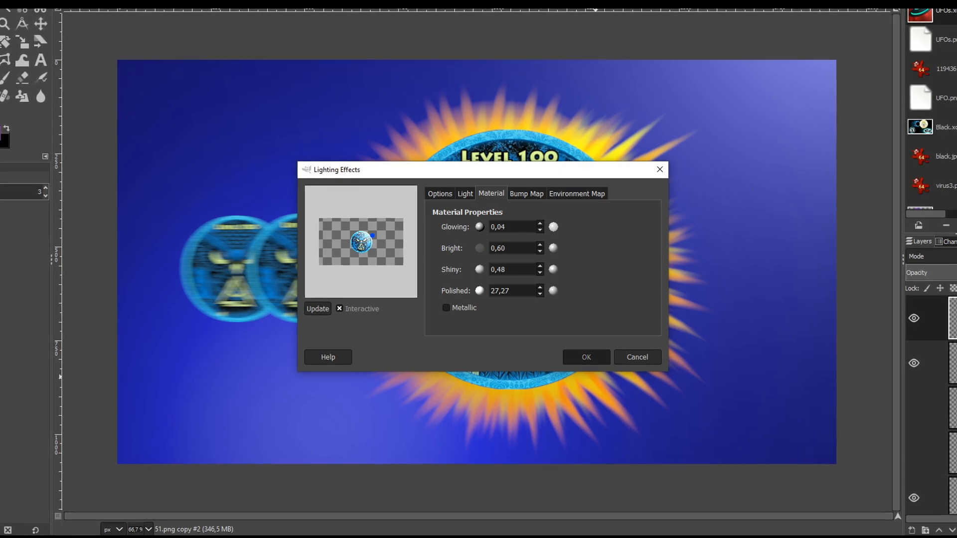
pyautogui.press('Return')
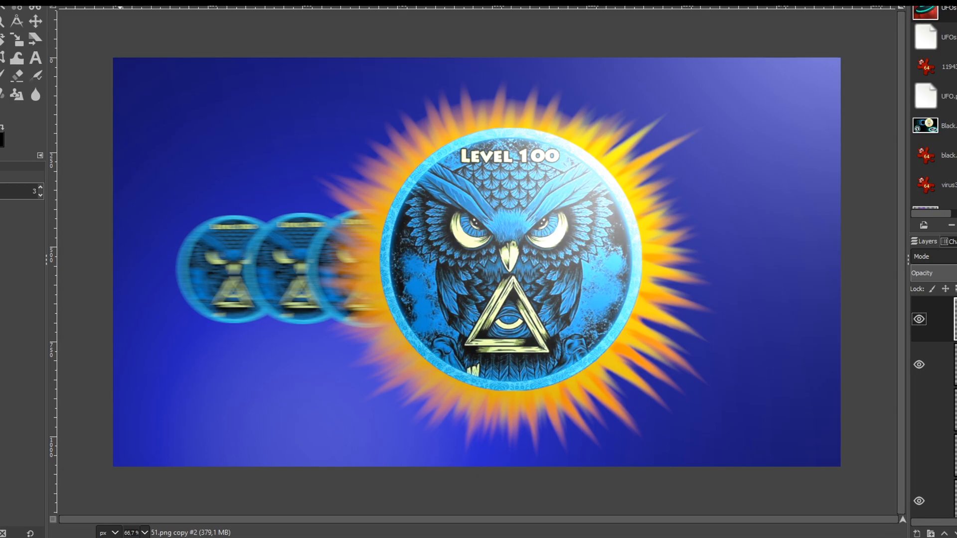
pyautogui.hotkey('ctrl', 'z')
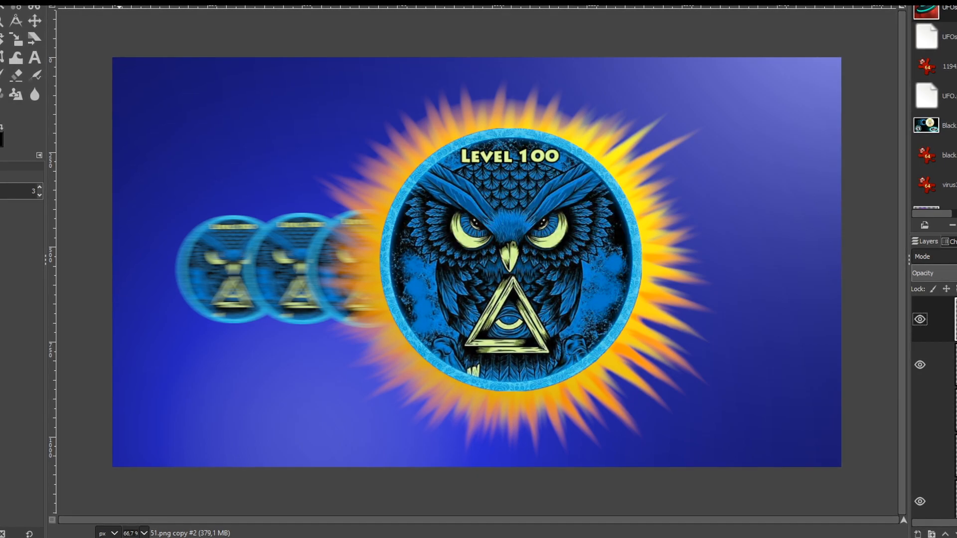
# Step: Reapply Lighting Effects to the owl badge with light intensity lowered to about 0.93
pyautogui.click(148, 1)
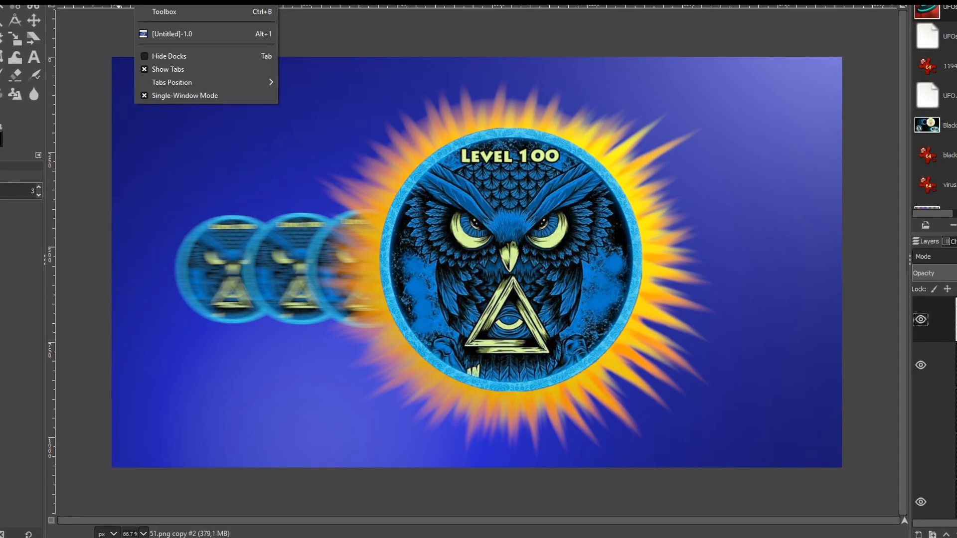
pyautogui.click(149, 1)
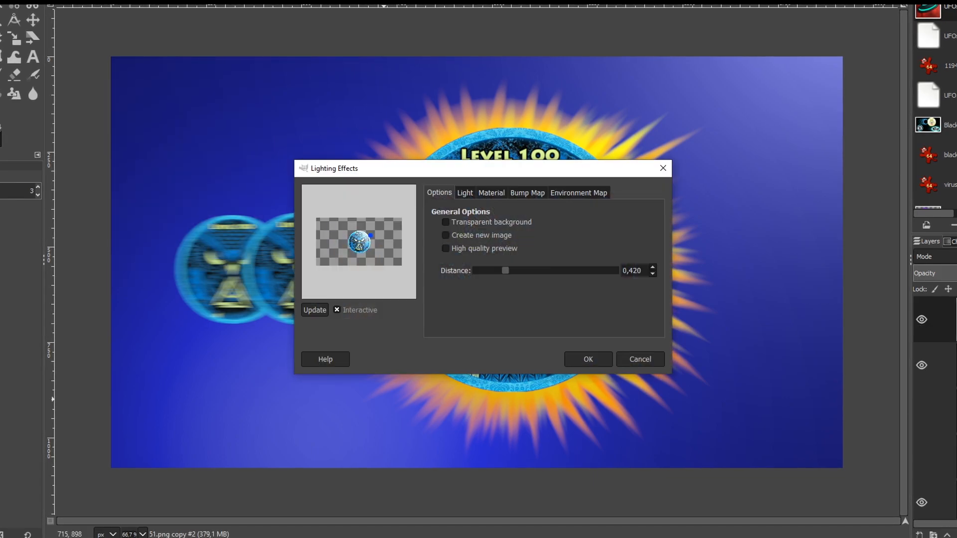
pyautogui.click(465, 193)
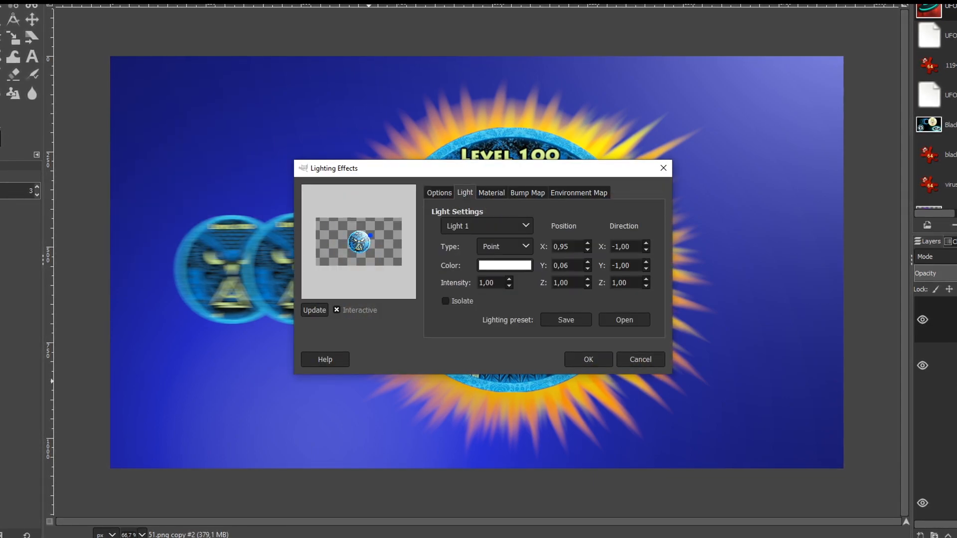
pyautogui.click(509, 286)
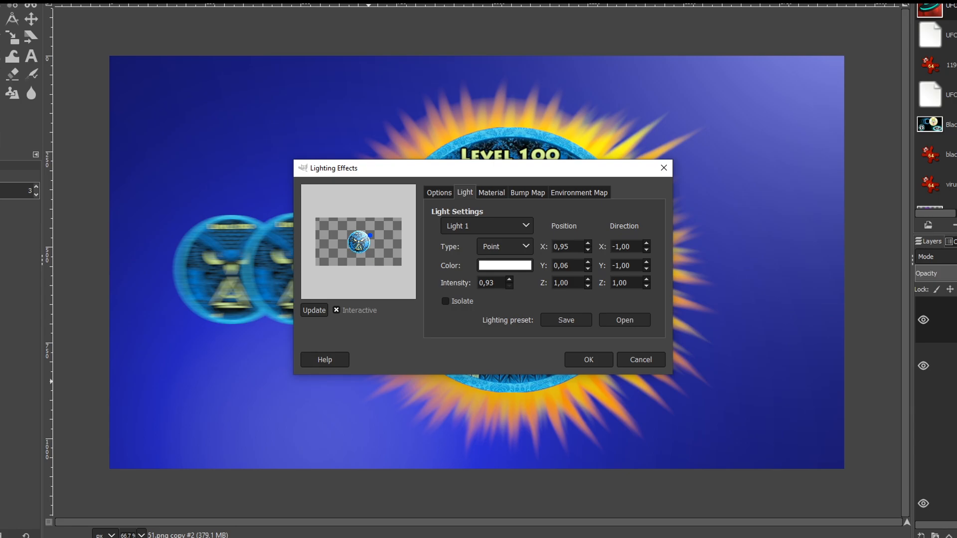
pyautogui.press('Return')
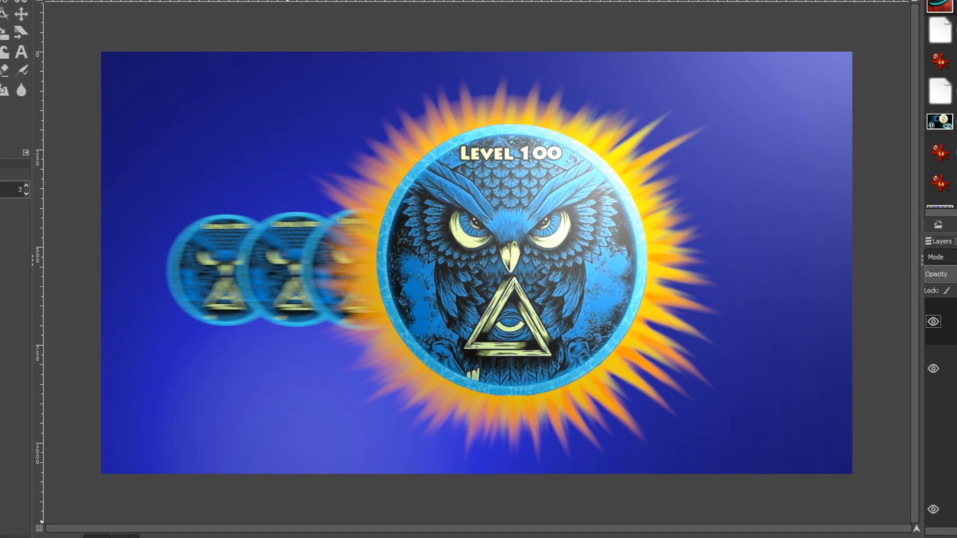
# Step: Find agmalogo_a in the Agma logos&graphics folder and drag it onto the GIMP canvas
pyautogui.moveTo(189, 537)
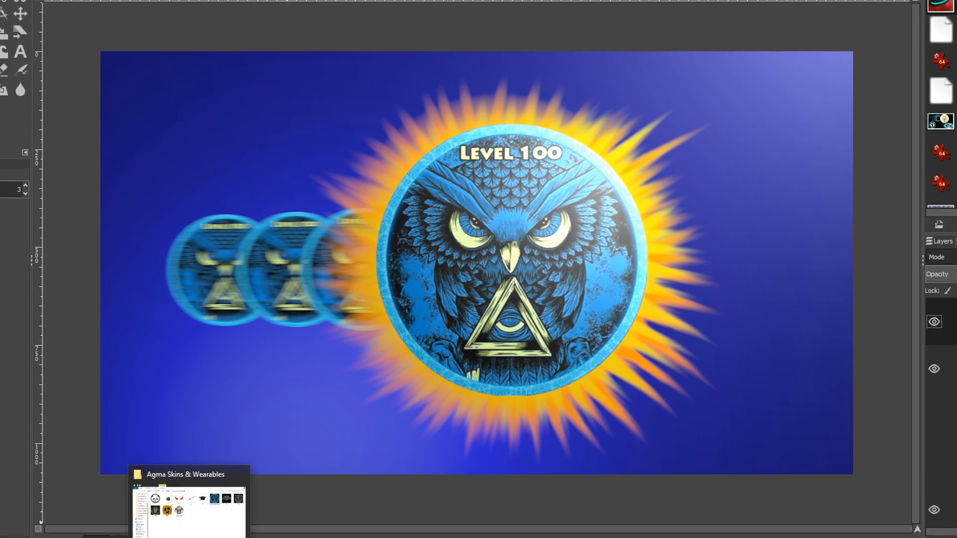
pyautogui.click(189, 506)
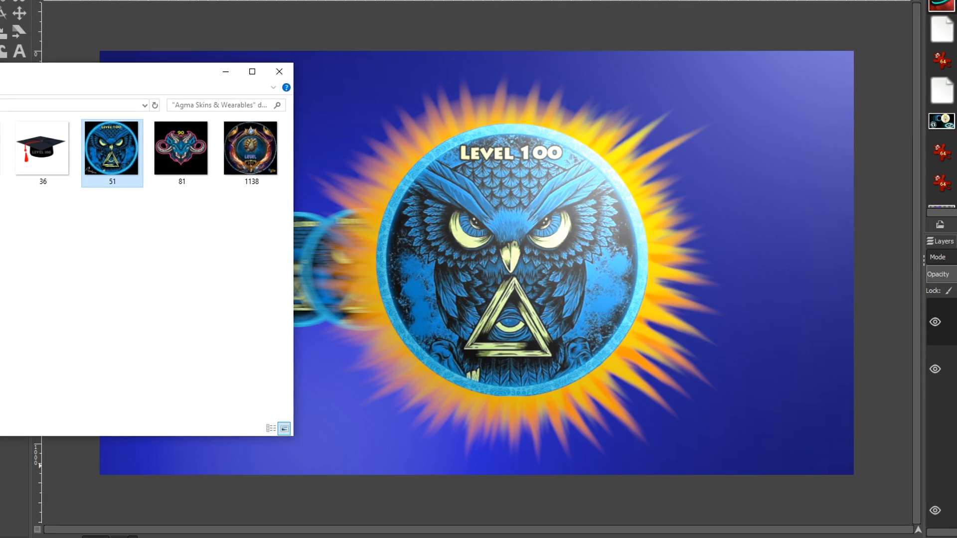
pyautogui.moveTo(29, 76); pyautogui.dragTo(371, 120)
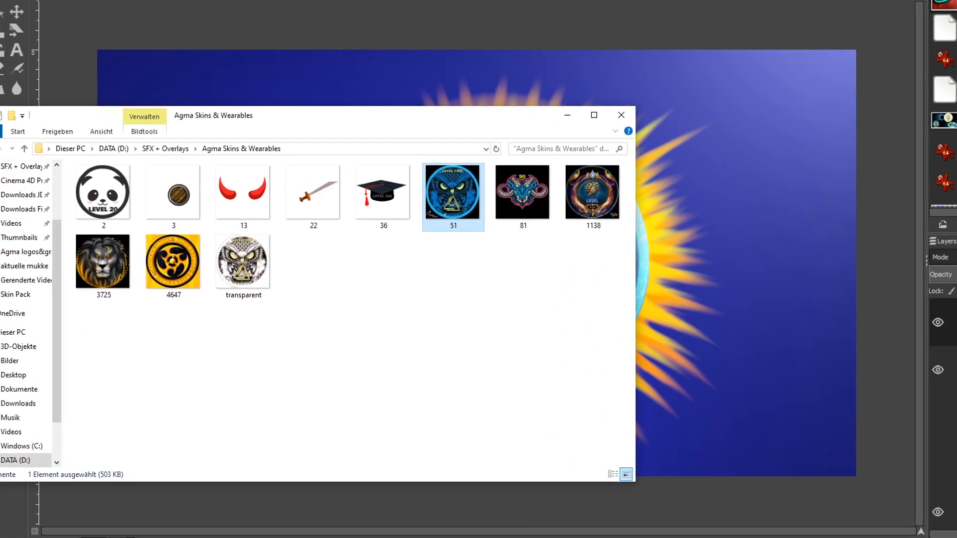
pyautogui.hotkey('alt', 'Left')
pyautogui.doubleClick(103, 199)
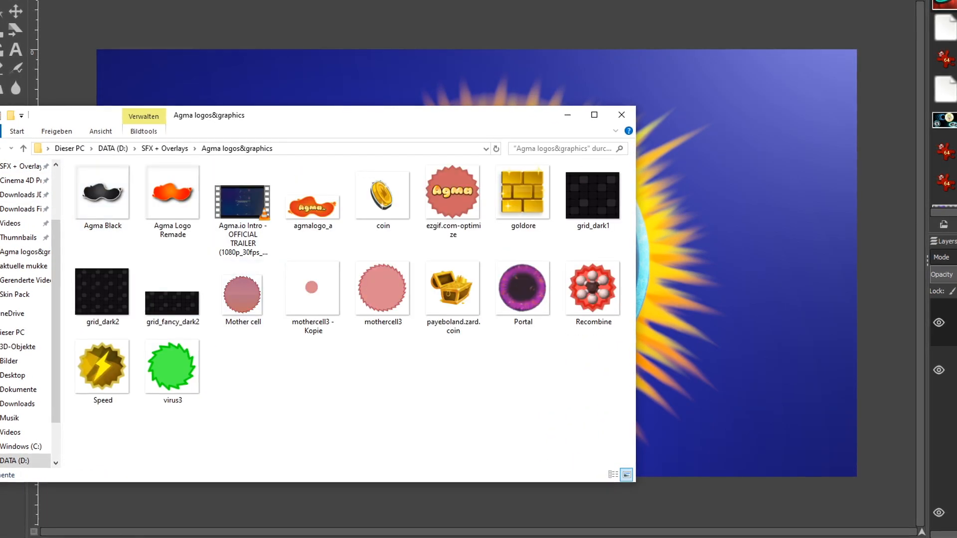
pyautogui.moveTo(285, 113); pyautogui.dragTo(203, 9)
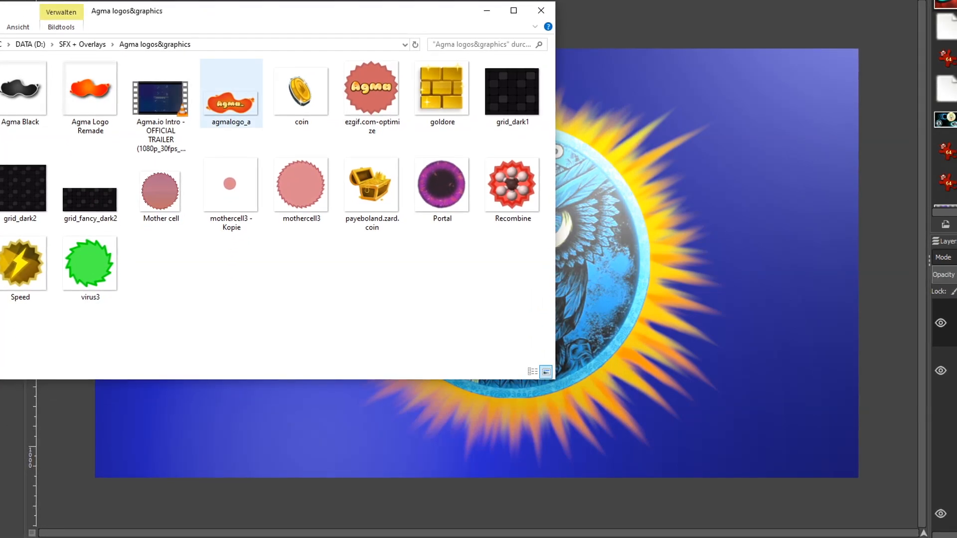
pyautogui.click(227, 102)
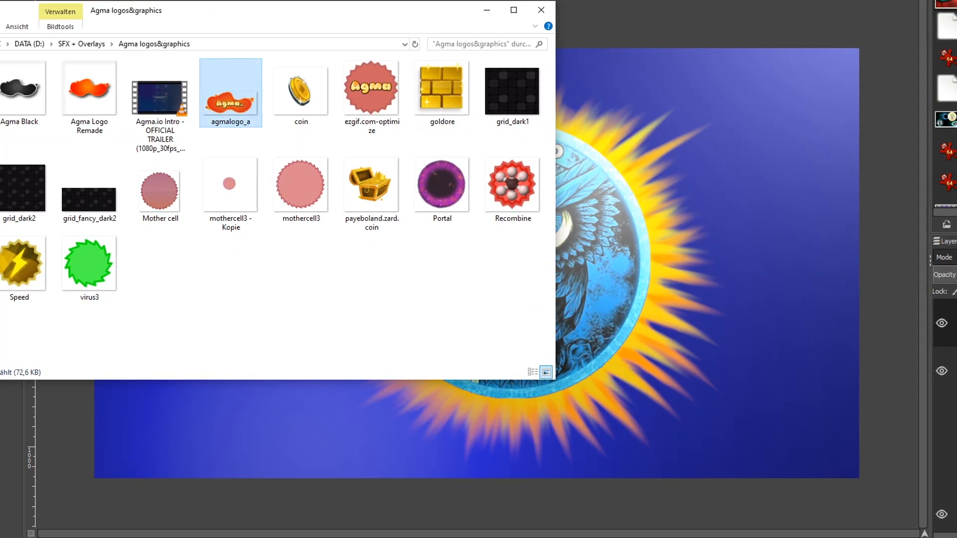
pyautogui.moveTo(226, 102); pyautogui.dragTo(259, 424)
# Step: Convert the logo to the image's colour profile, move it lower-right, and scale to 687 × 298
pyautogui.click(154, 205)
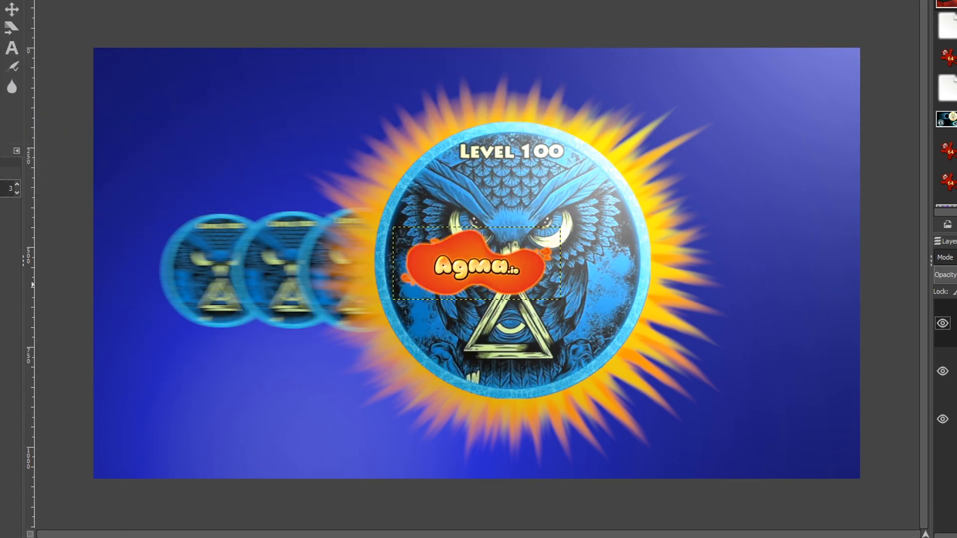
pyautogui.moveTo(477, 263); pyautogui.dragTo(756, 429)
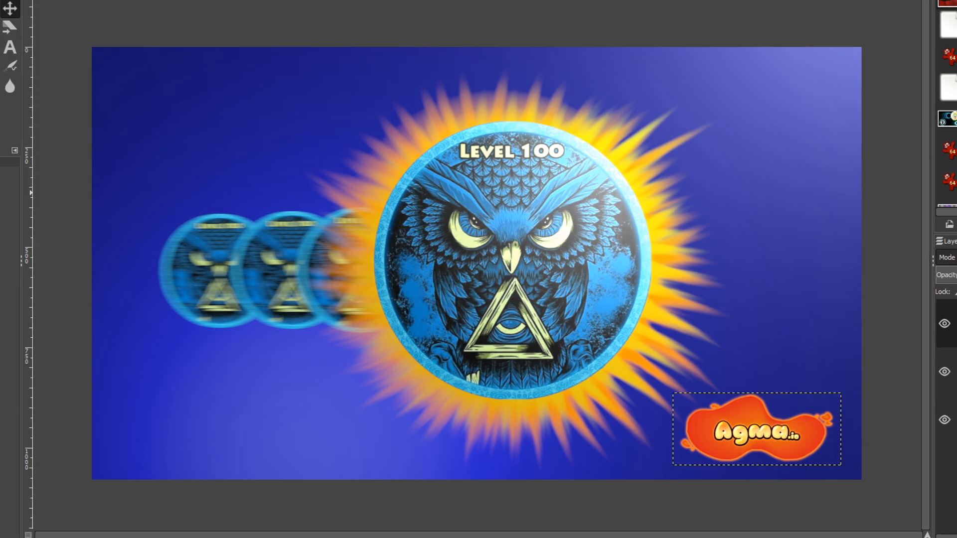
pyautogui.moveTo(674, 394); pyautogui.dragTo(567, 348)
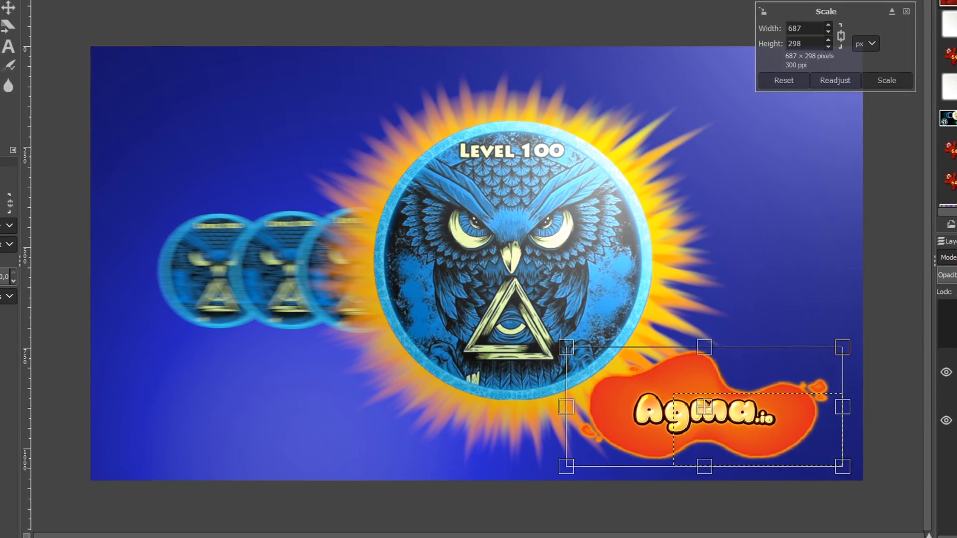
pyautogui.click(886, 80)
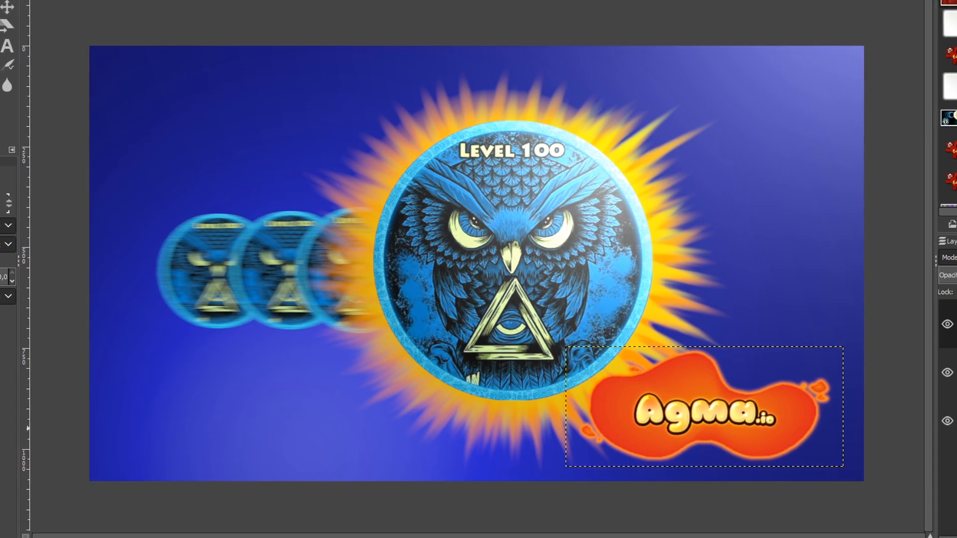
# Step: Place the logo layer beneath the orange rays, rotate it -16.97°, and enlarge it further
pyautogui.scroll(-1, 948, 344)
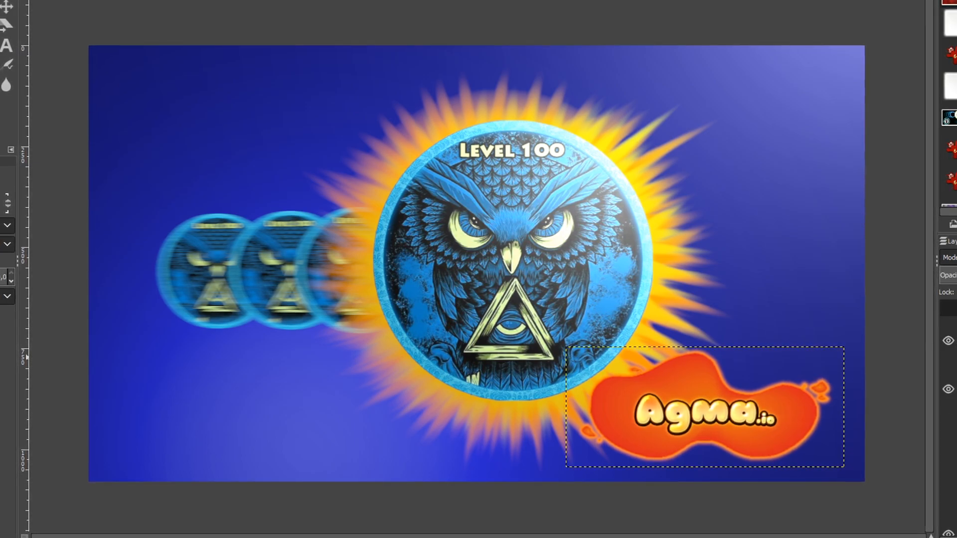
pyautogui.scroll(-1, 948, 344)
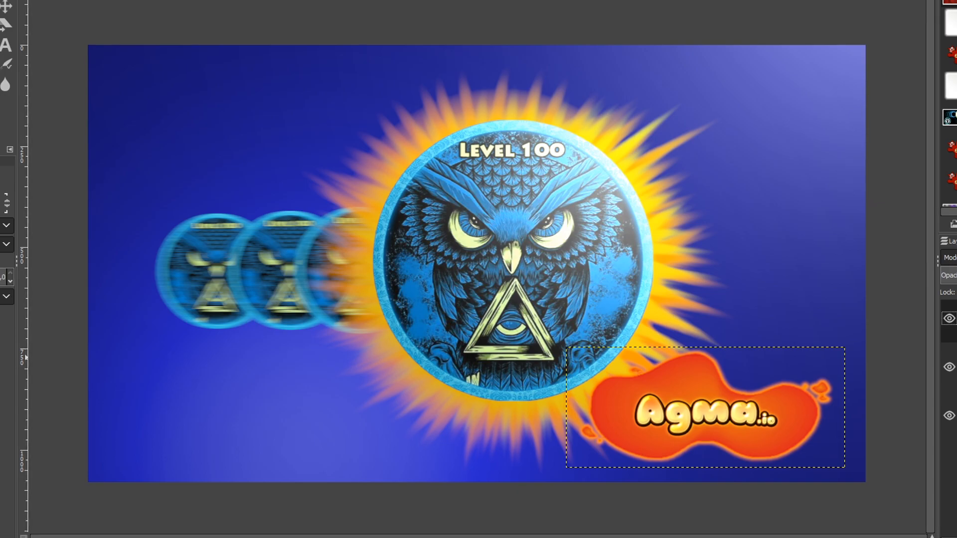
pyautogui.moveTo(952, 319); pyautogui.dragTo(951, 433)
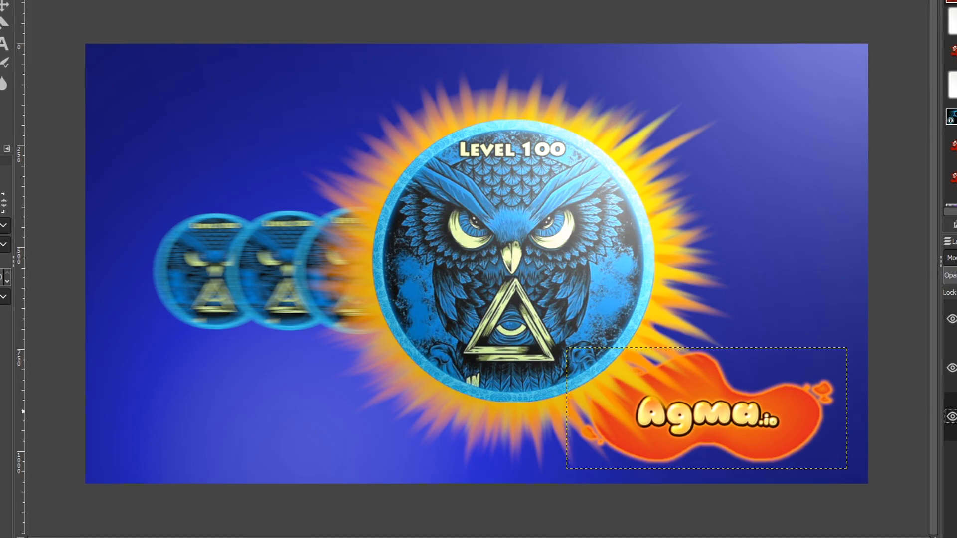
pyautogui.moveTo(608, 434); pyautogui.dragTo(613, 466)
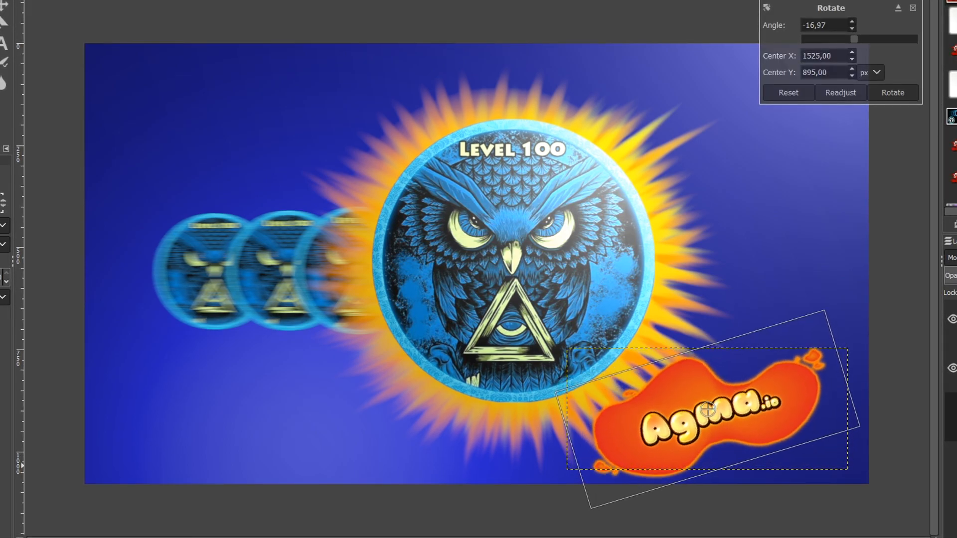
pyautogui.click(894, 93)
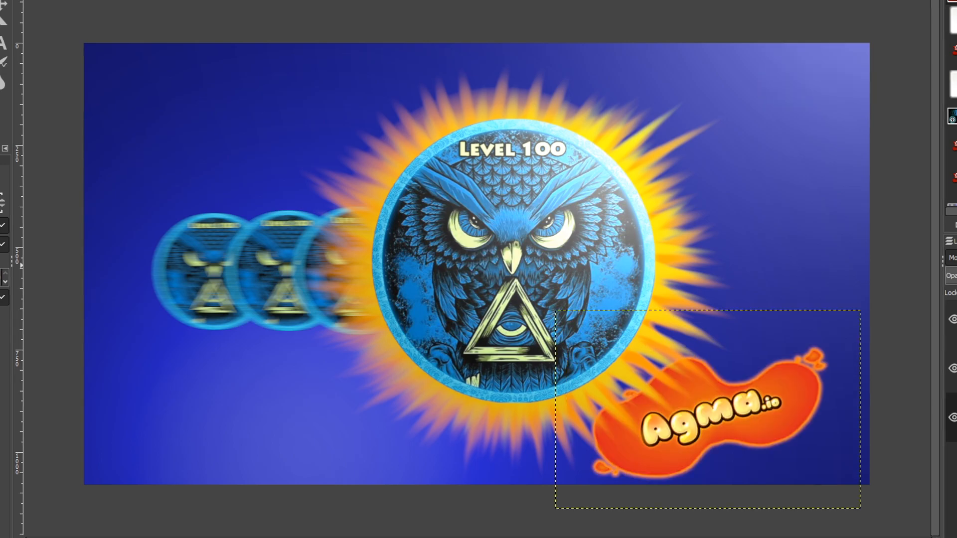
pyautogui.hotkey('shift', 's')
pyautogui.moveTo(777, 404); pyautogui.dragTo(826, 373)
pyautogui.click(895, 76)
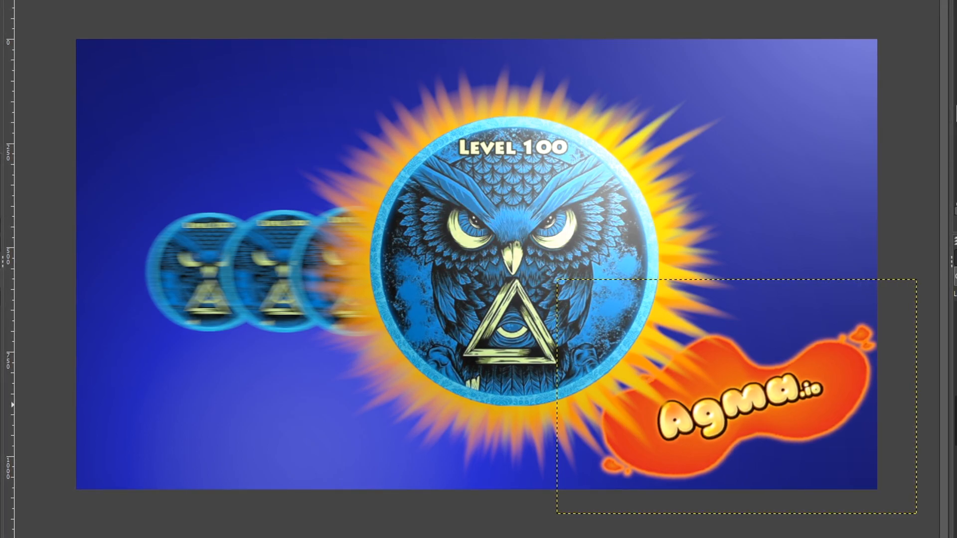
# Step: Add a Drop Shadow to the Agma.io logo with more blur, larger X/Y offset and higher opacity
pyautogui.click(86, 0)
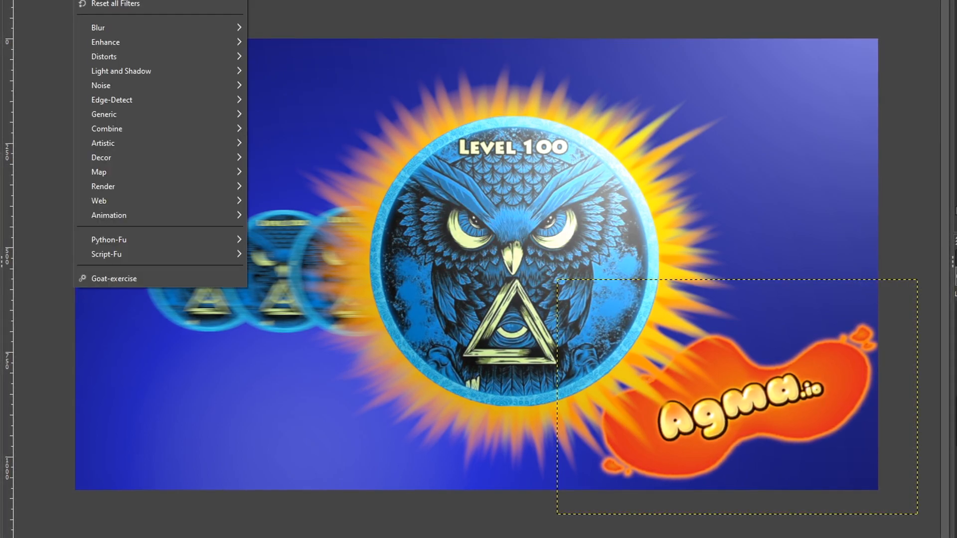
pyautogui.moveTo(114, 0)
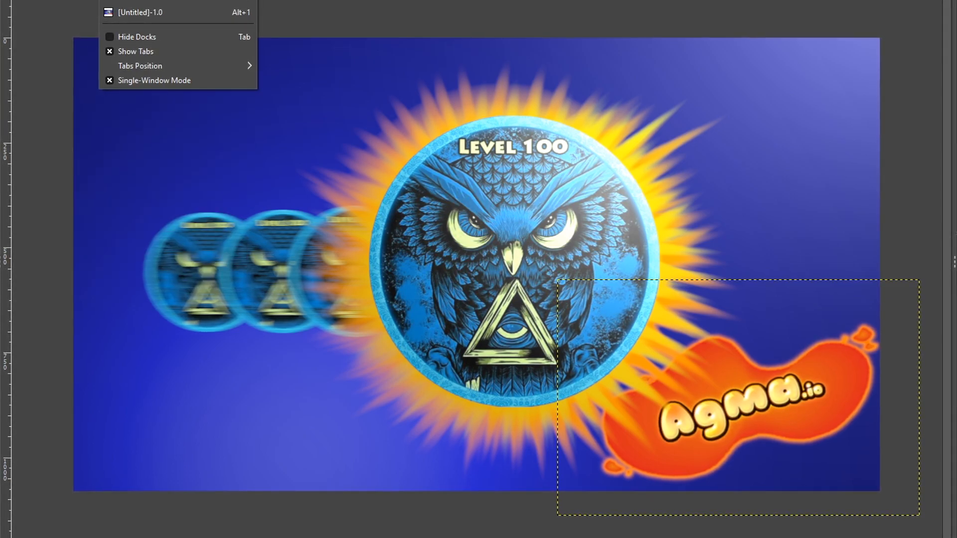
pyautogui.press('Escape')
pyautogui.click(86, 0)
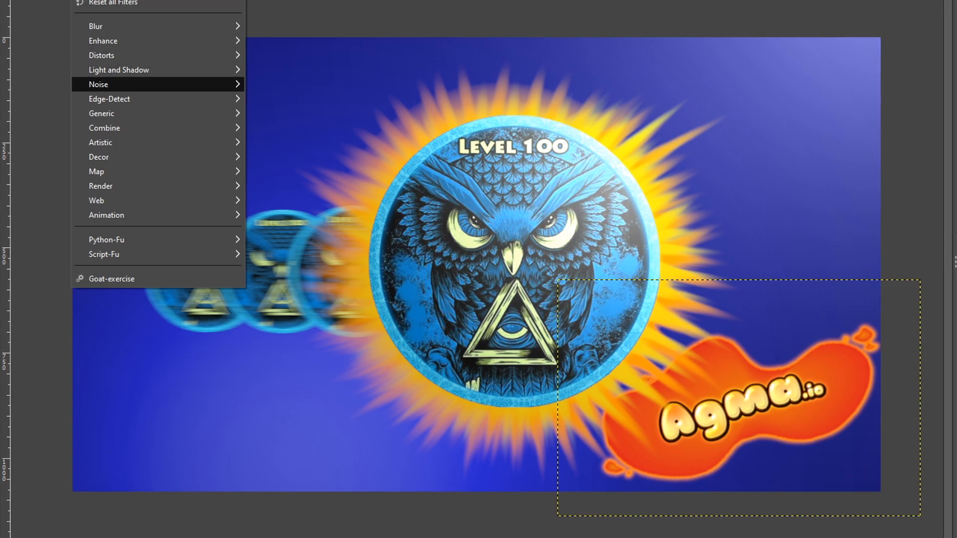
pyautogui.moveTo(119, 70)
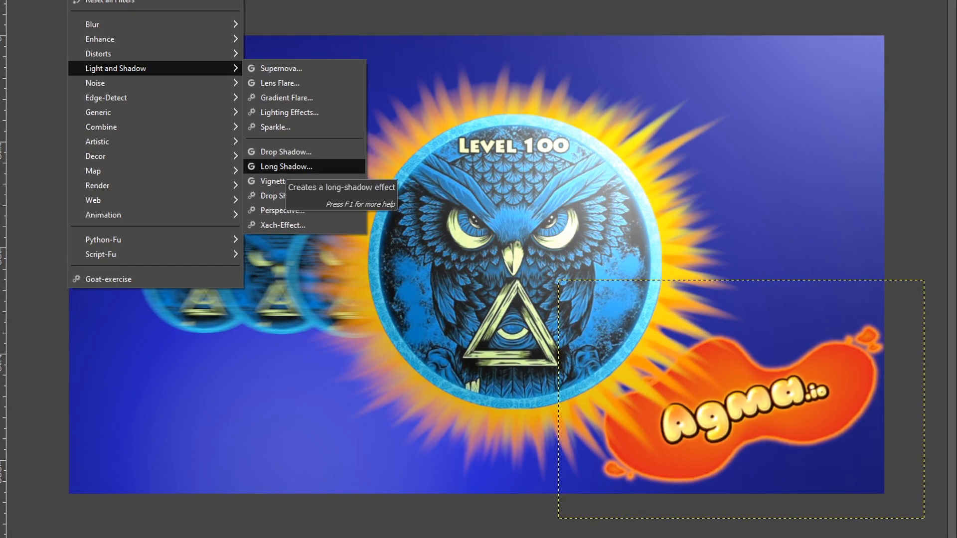
pyautogui.click(287, 153)
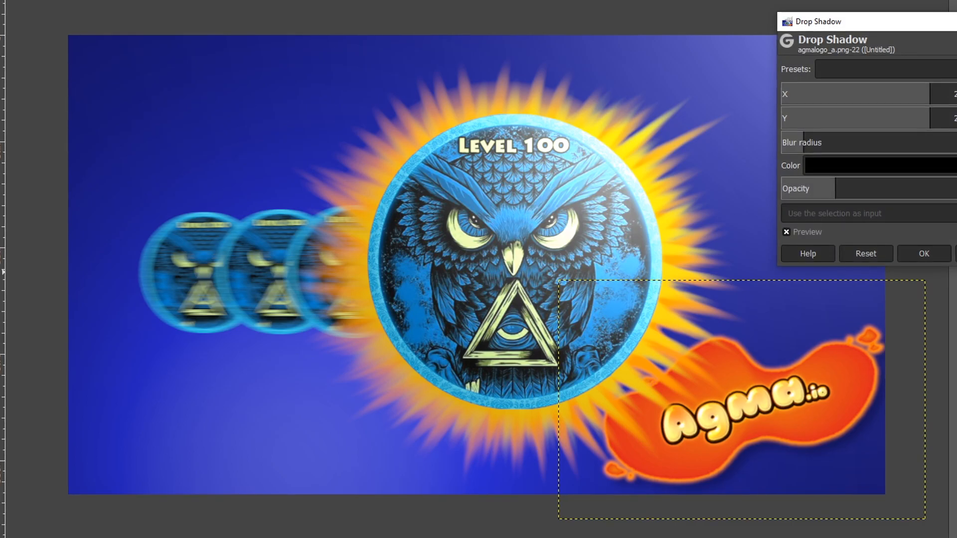
pyautogui.moveTo(803, 142)
pyautogui.mouseDown()
pyautogui.moveTo(827, 142)
pyautogui.moveTo(812, 143)
pyautogui.mouseUp()
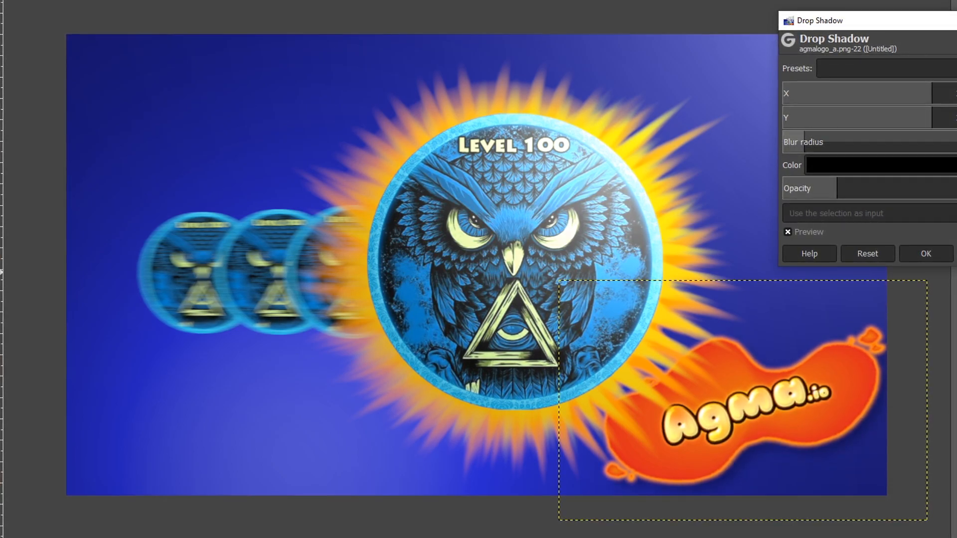
pyautogui.moveTo(944, 123); pyautogui.dragTo(956, 123)
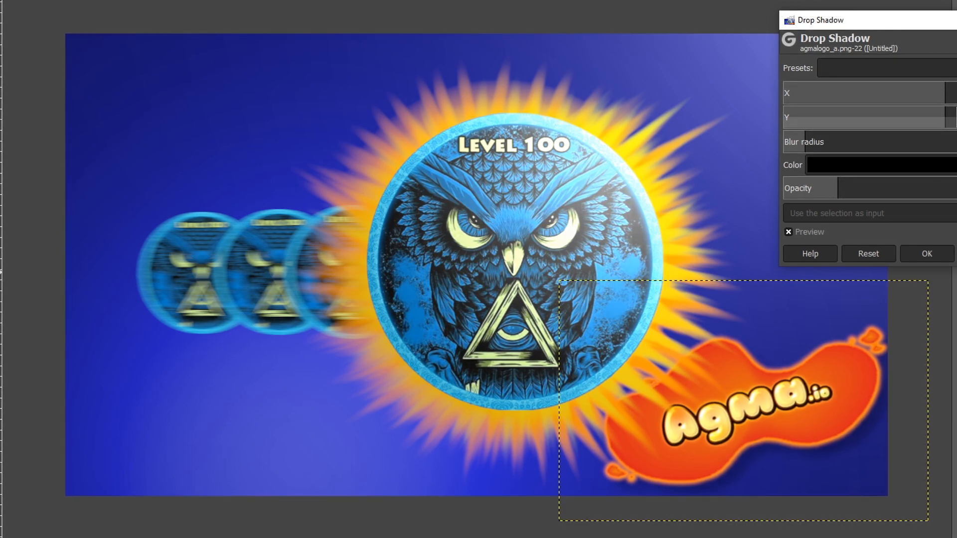
pyautogui.moveTo(838, 188); pyautogui.dragTo(910, 188)
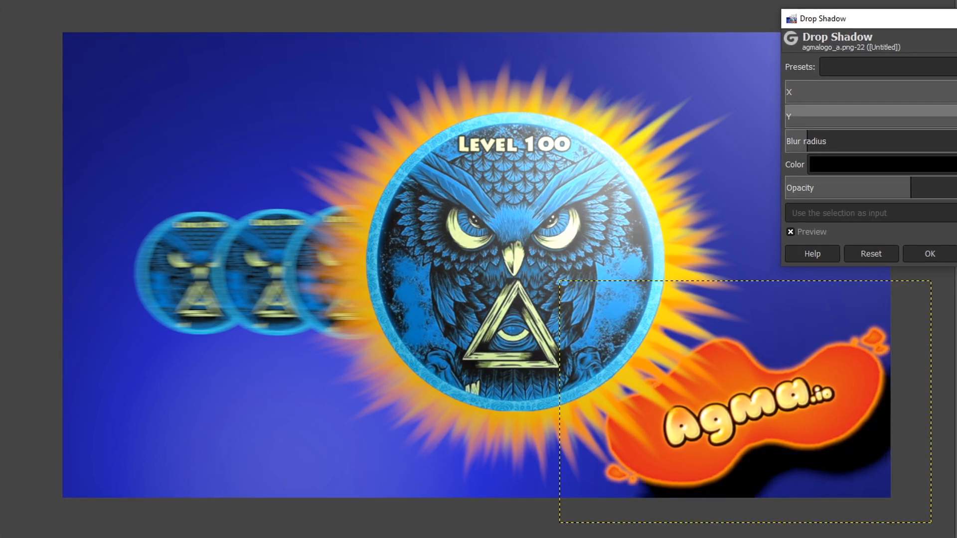
pyautogui.moveTo(807, 141)
pyautogui.mouseDown()
pyautogui.moveTo(842, 141)
pyautogui.moveTo(824, 141)
pyautogui.mouseUp()
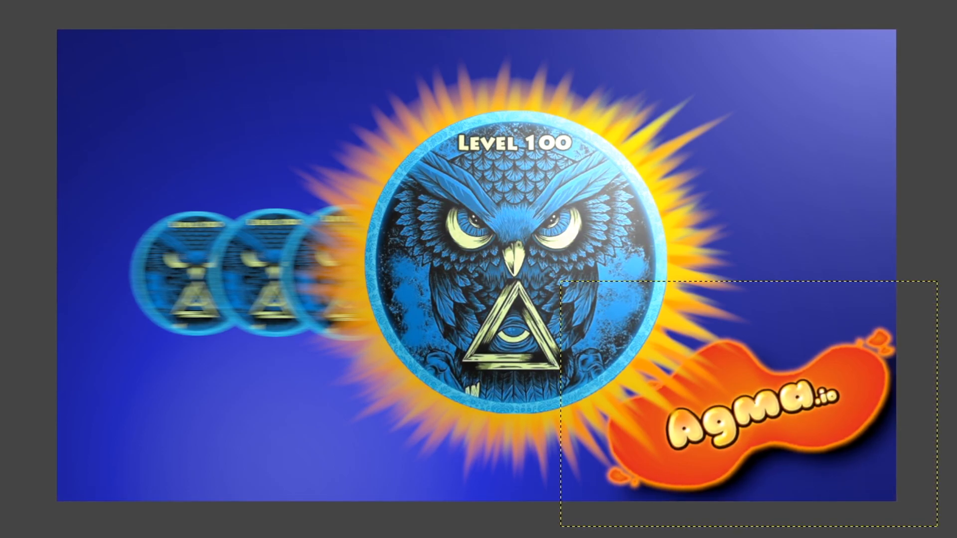
# Step: Light the Agma.io logo with Lighting Effects, placing the light above it at distance 0,897
pyautogui.click(95, 0)
pyautogui.moveTo(67, 0)
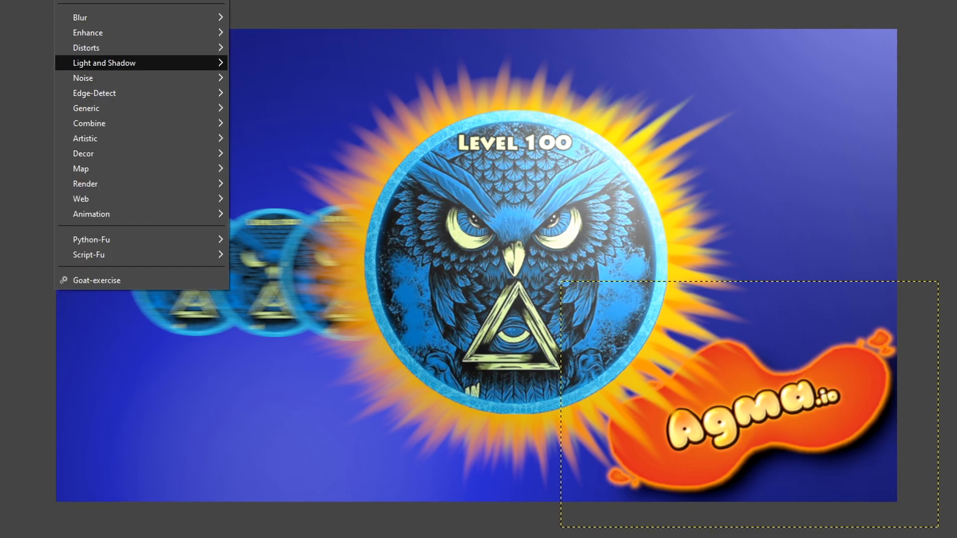
pyautogui.moveTo(150, 62)
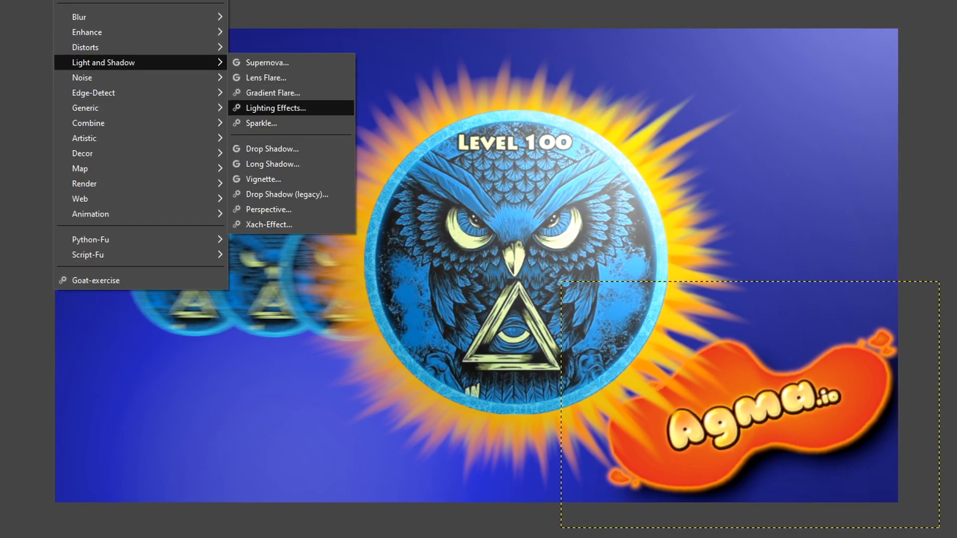
pyautogui.click(275, 108)
pyautogui.moveTo(353, 234); pyautogui.dragTo(353, 225)
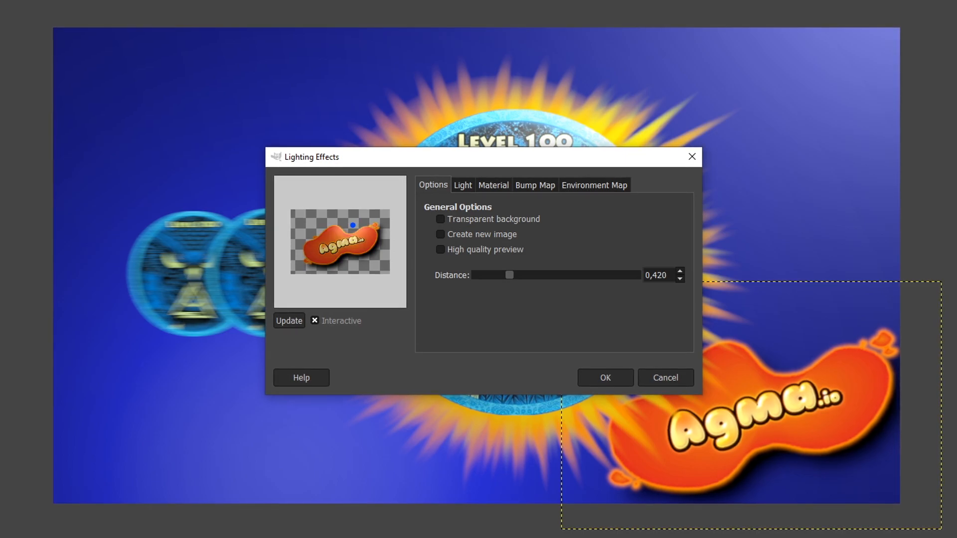
pyautogui.moveTo(509, 275); pyautogui.dragTo(547, 275)
pyautogui.moveTo(360, 216); pyautogui.dragTo(356, 224)
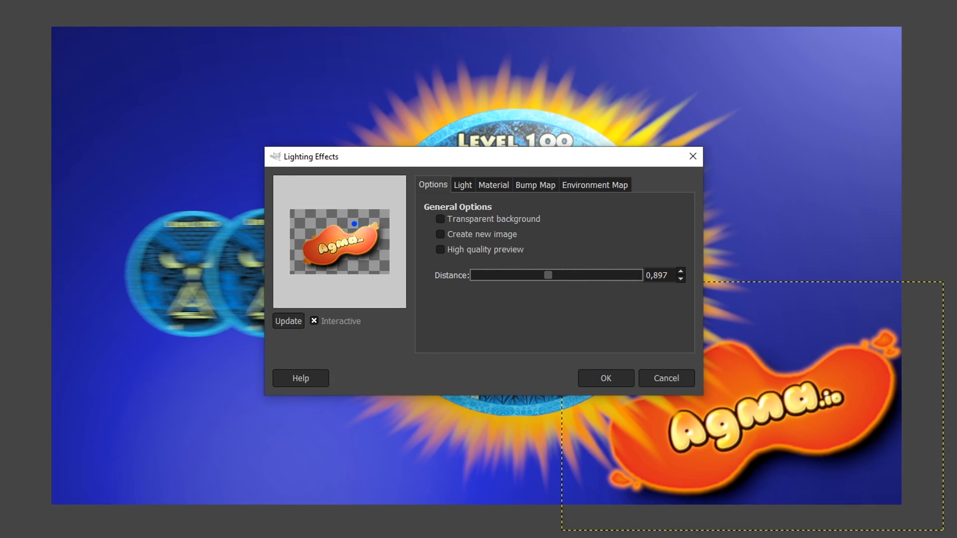
pyautogui.click(605, 378)
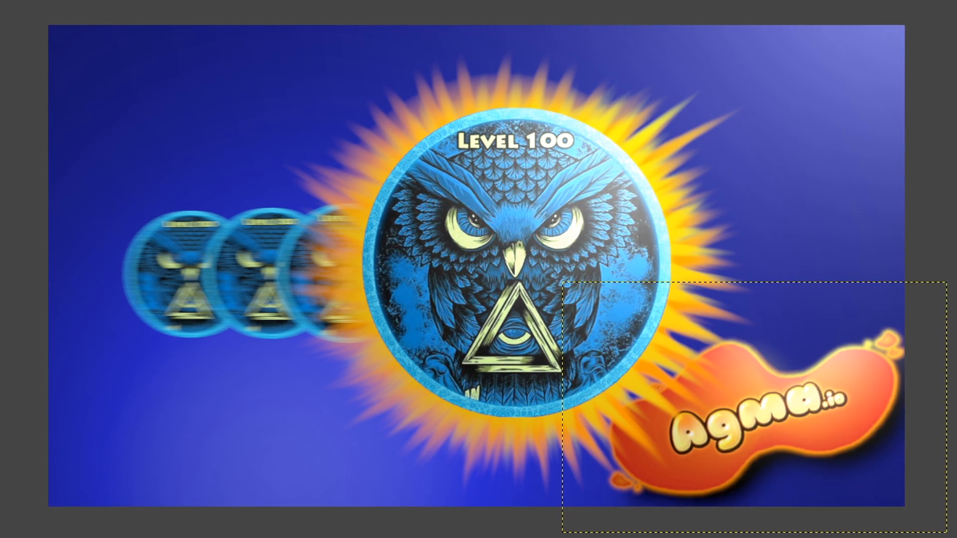
pyautogui.hotkey('alt', 'Tab')
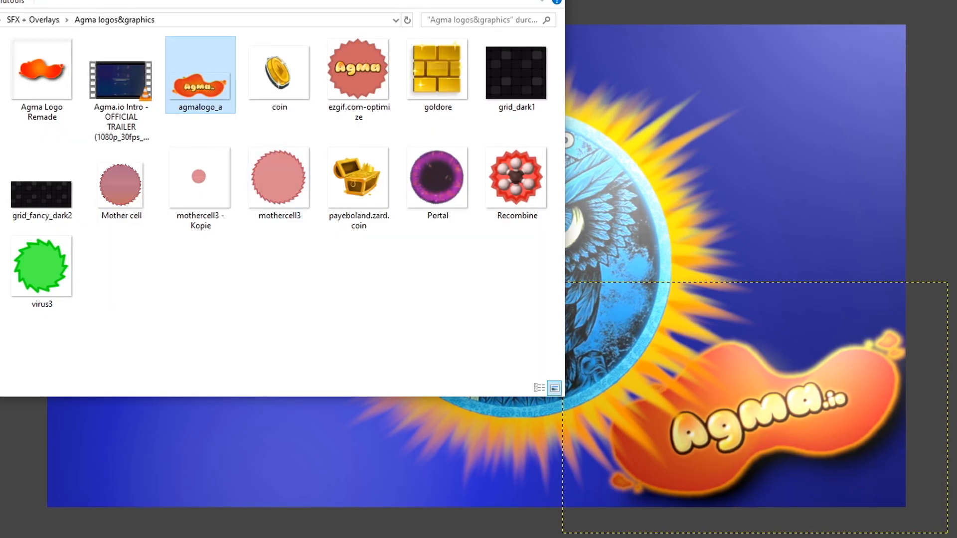
# Step: Reposition the File Explorer window showing the Agma logos&graphics folder over the canvas
pyautogui.moveTo(171, 1); pyautogui.dragTo(121, 270)
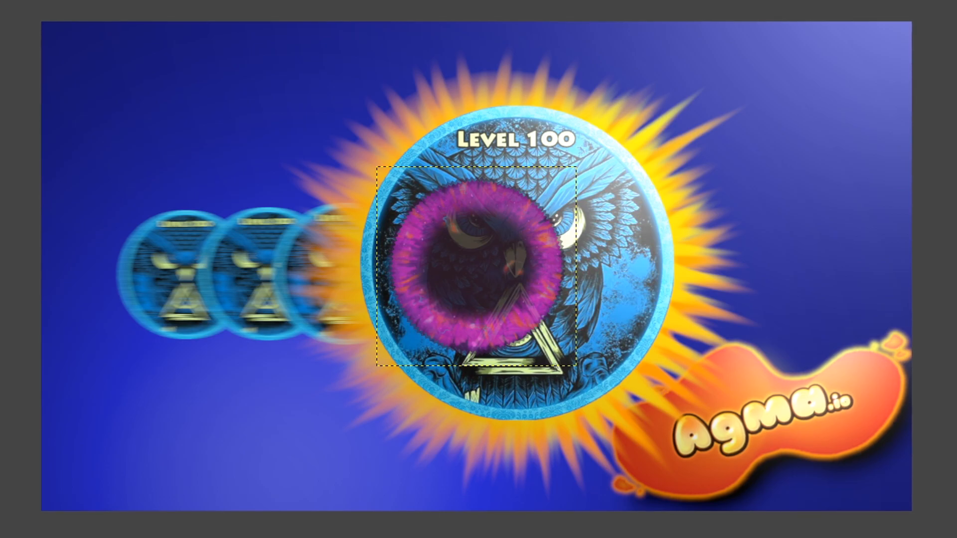
# Step: Move the purple portal ring to the upper-left corner and scale it to 190×190 px
pyautogui.moveTo(476, 266); pyautogui.dragTo(152, 111)
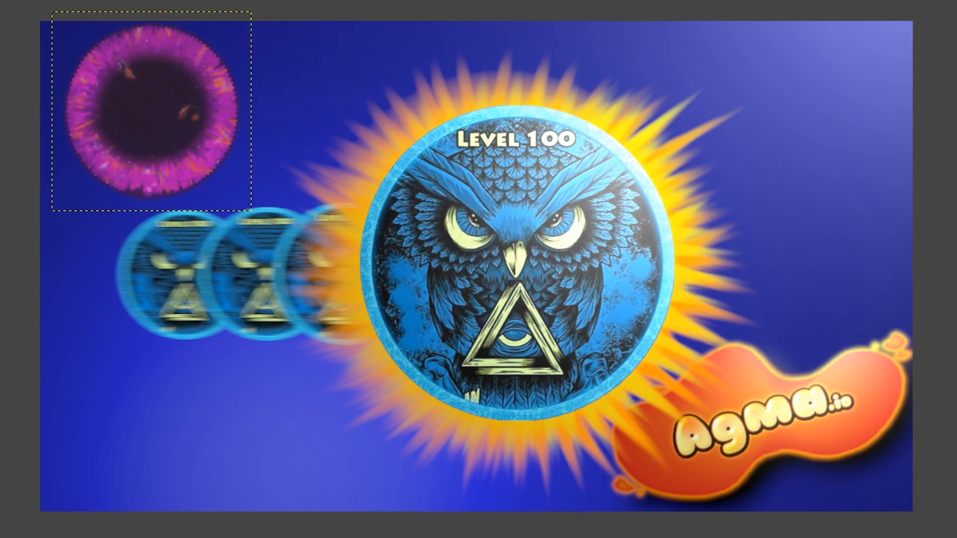
pyautogui.hotkey('shift', 's')
pyautogui.moveTo(52, 12); pyautogui.dragTo(165, 125)
pyautogui.moveTo(208, 169); pyautogui.dragTo(130, 106)
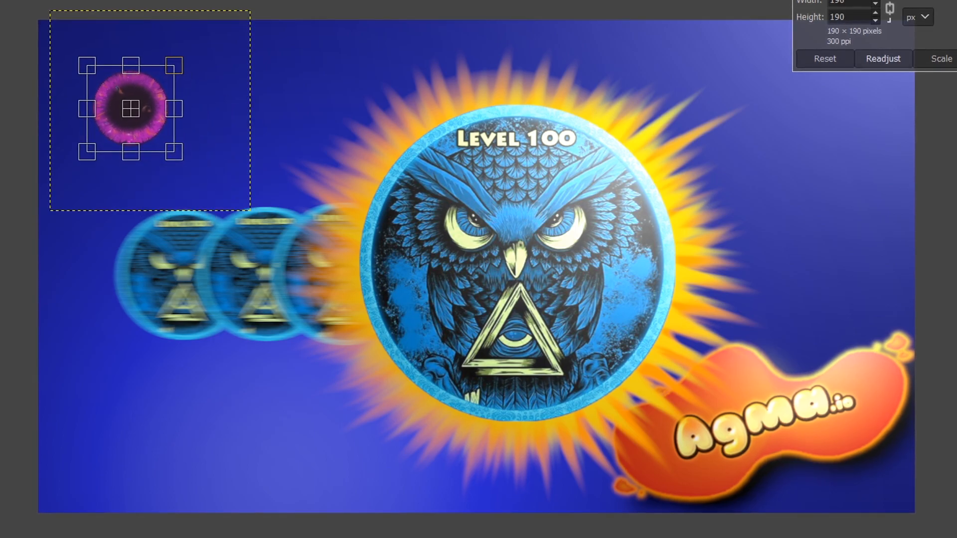
pyautogui.click(940, 58)
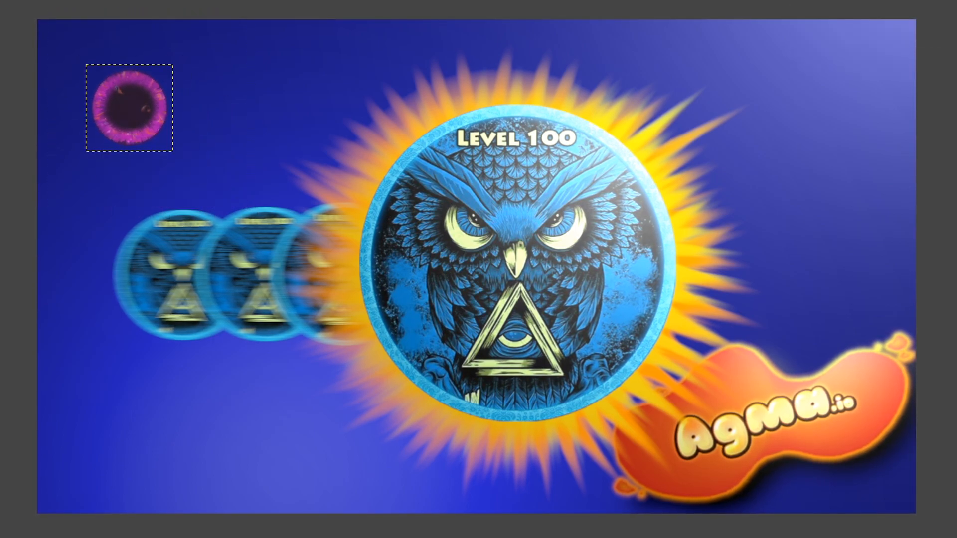